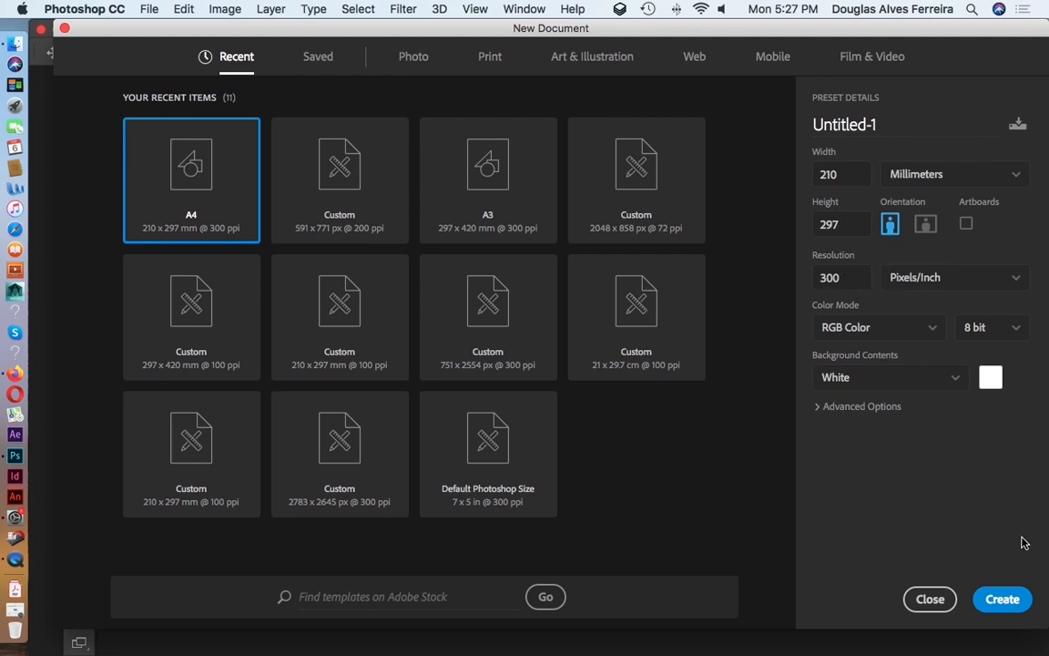
Create an A4 portrait document at 300 ppi in RGB with a white background, and display the Layers panel
click(1003, 599)
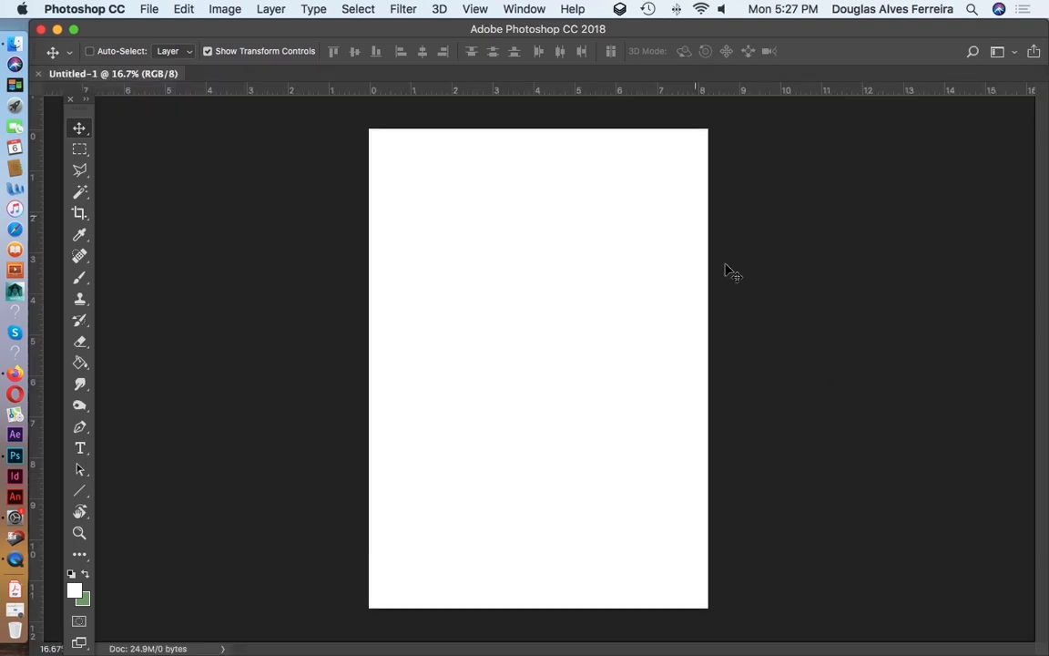
click(534, 11)
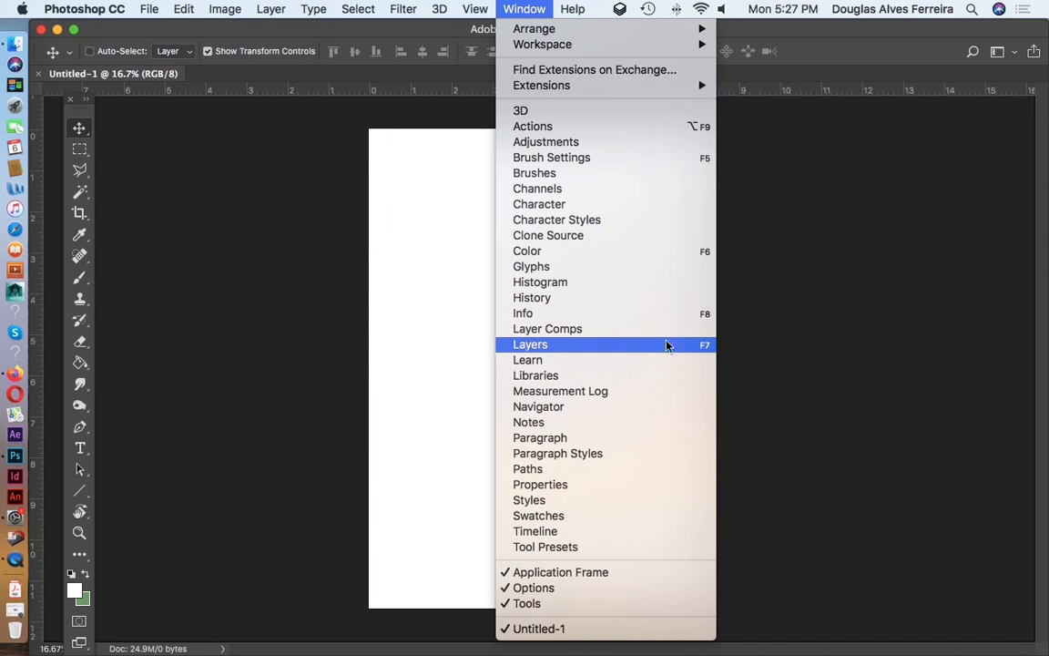
click(530, 345)
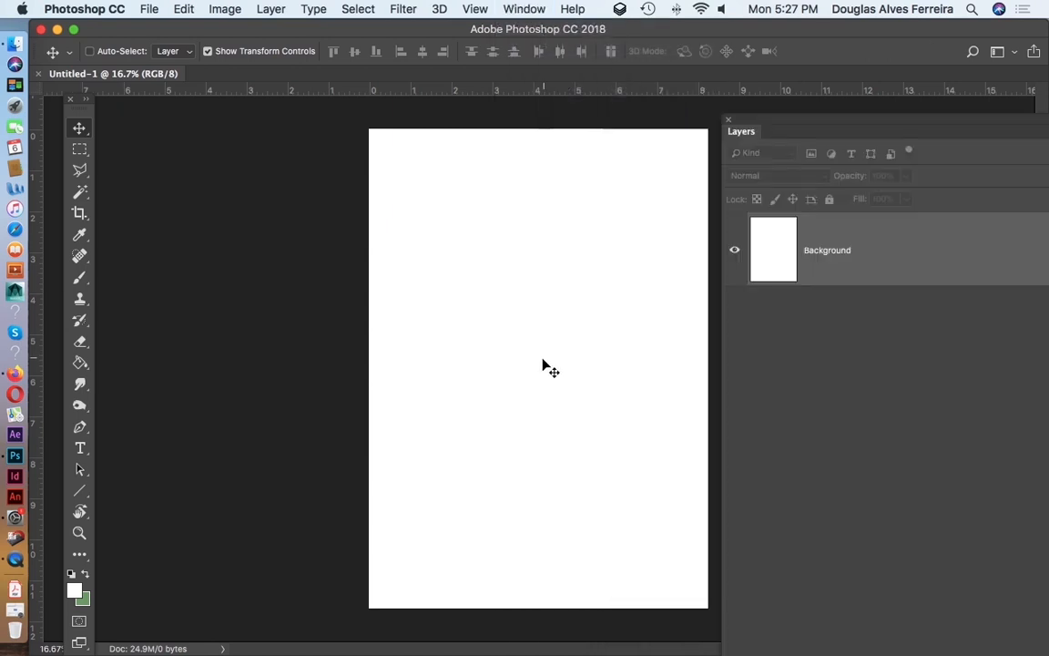
drag(845, 119, 831, 145)
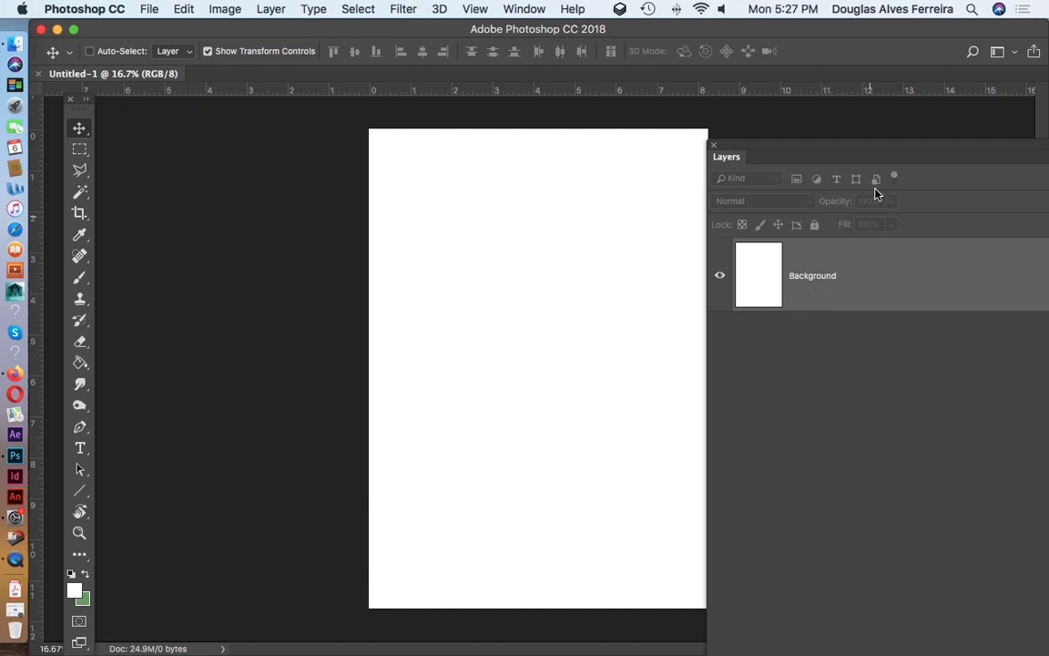
drag(858, 151, 699, 170)
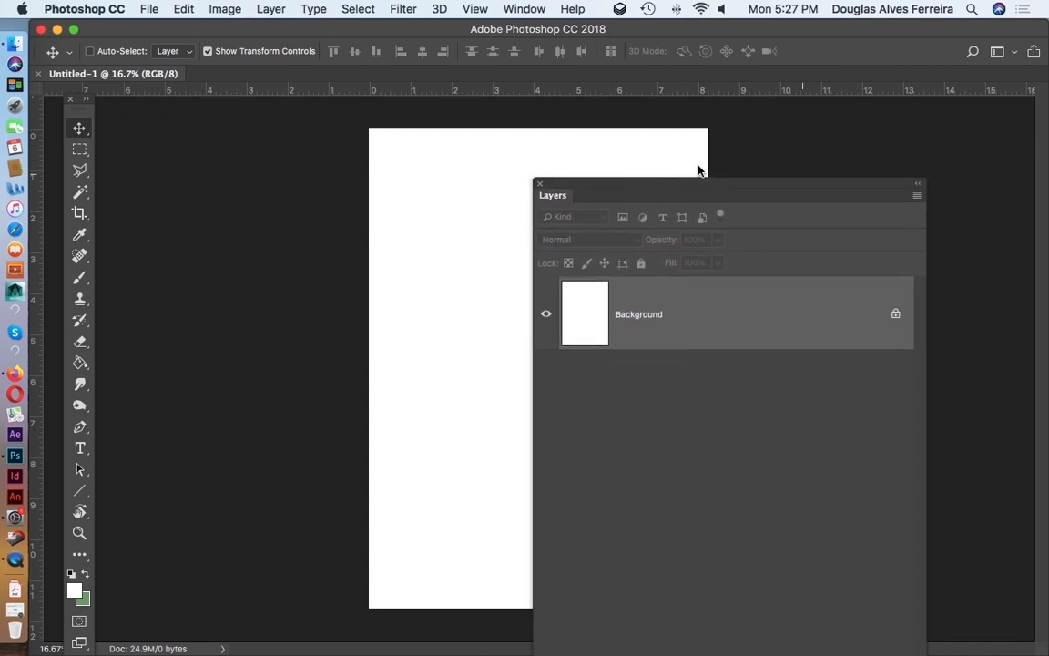
Add a new empty layer above the Background and move the Layers panel off the canvas
click(917, 199)
click(769, 95)
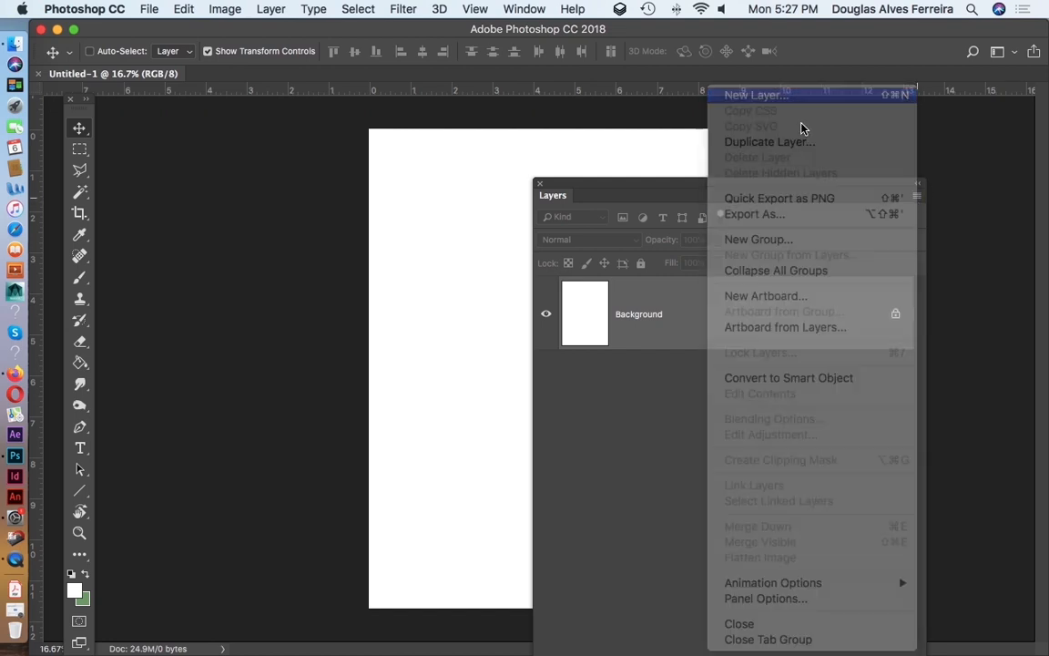
click(633, 284)
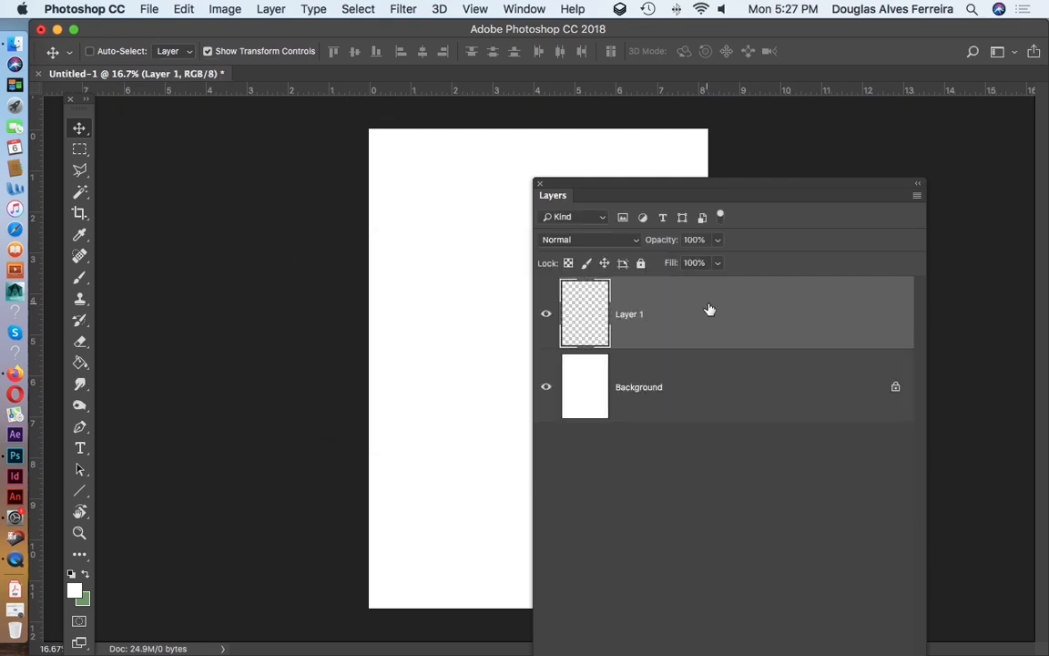
drag(652, 188, 866, 161)
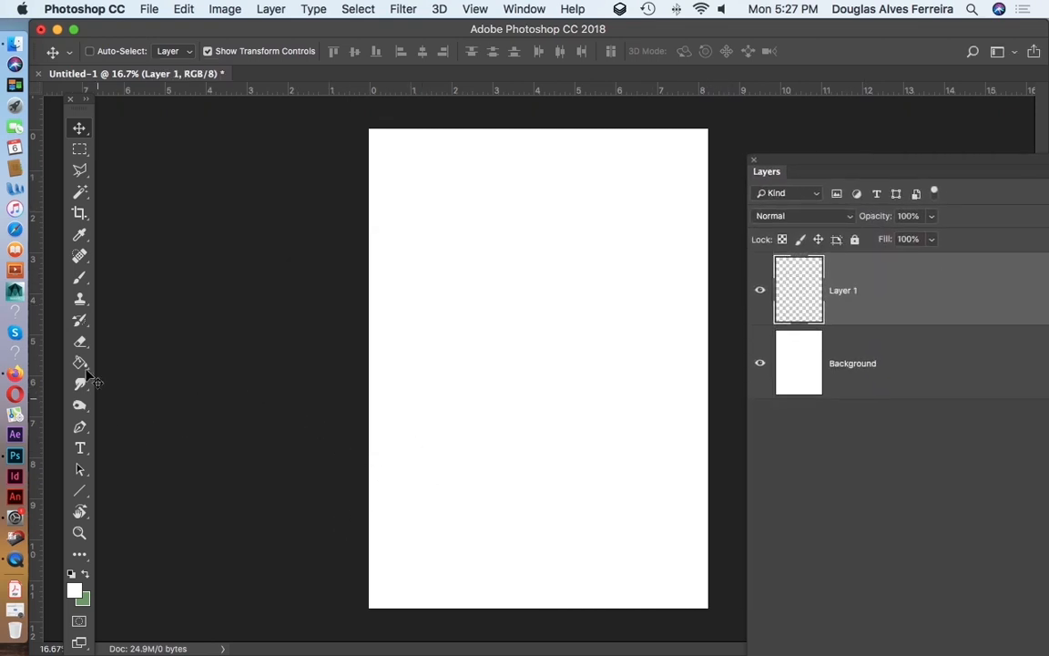
Choose the rough textured 36 px brush tip for the Brush tool and reposition the Brush Settings panel to show all its options
click(81, 406)
click(80, 282)
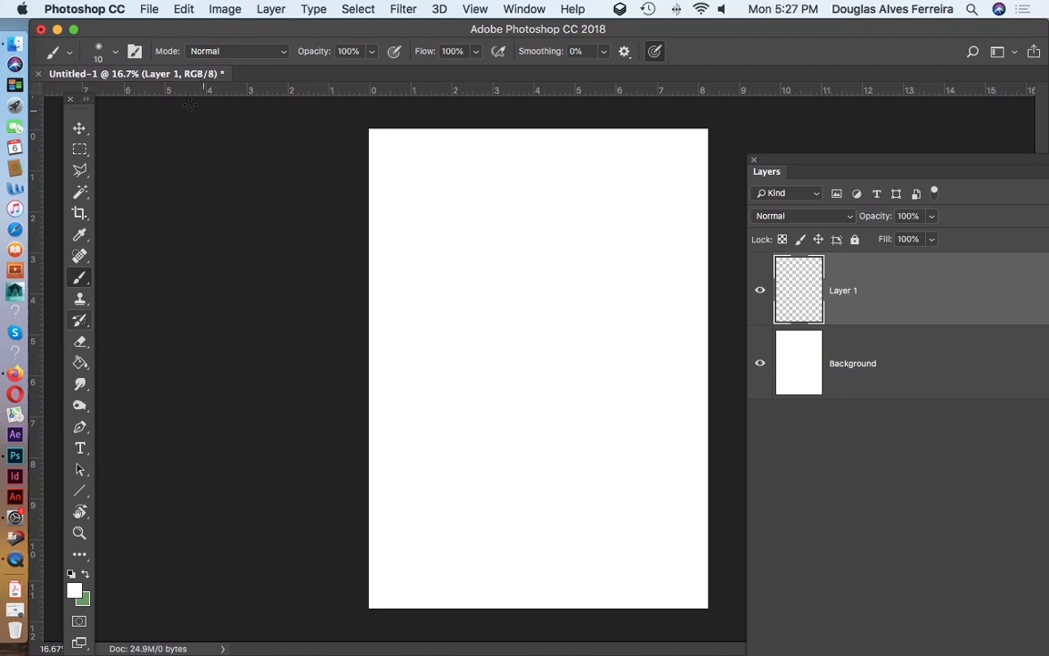
click(135, 52)
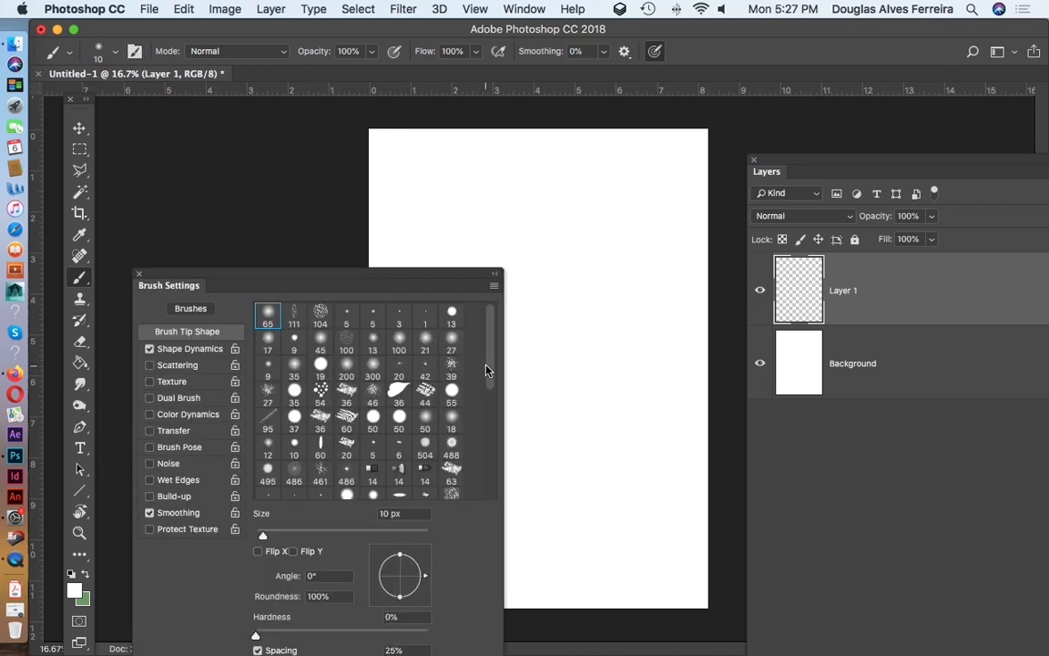
mouse_move(487, 369)
mouse_down()
mouse_move(484, 419)
mouse_move(492, 370)
mouse_up()
scroll(494, 355, down, 3)
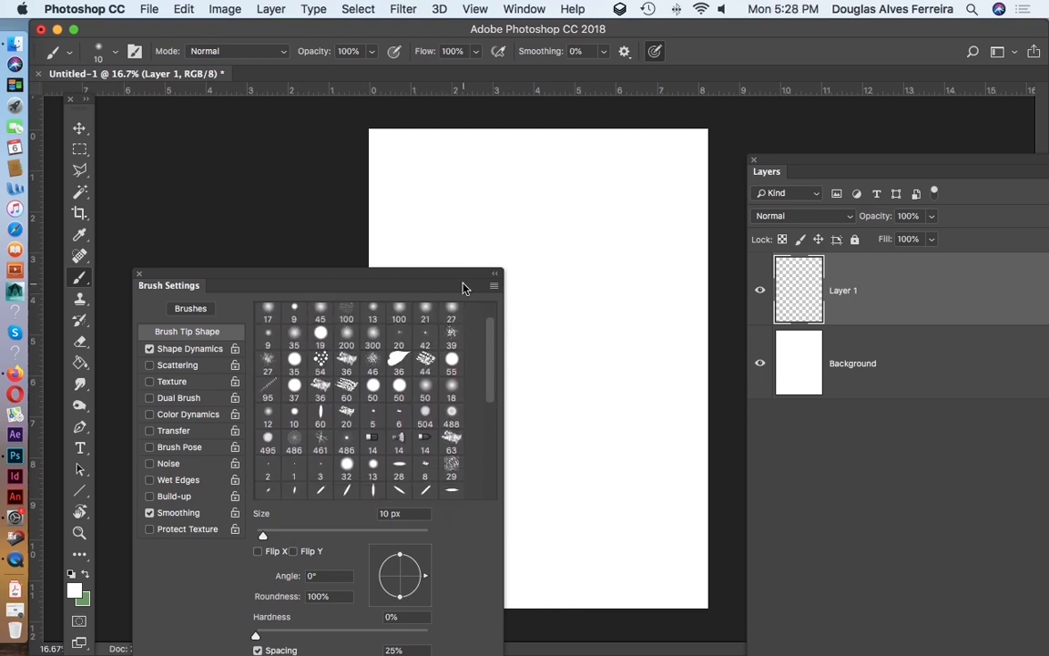
click(346, 362)
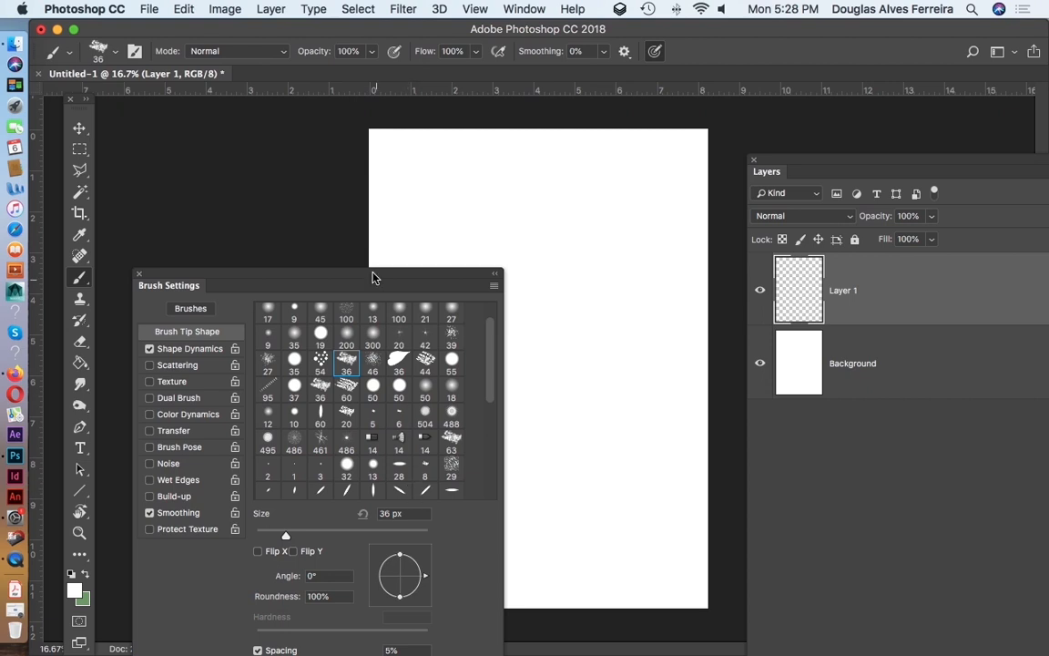
mouse_move(362, 276)
mouse_down()
mouse_move(335, 128)
mouse_move(356, 102)
mouse_up()
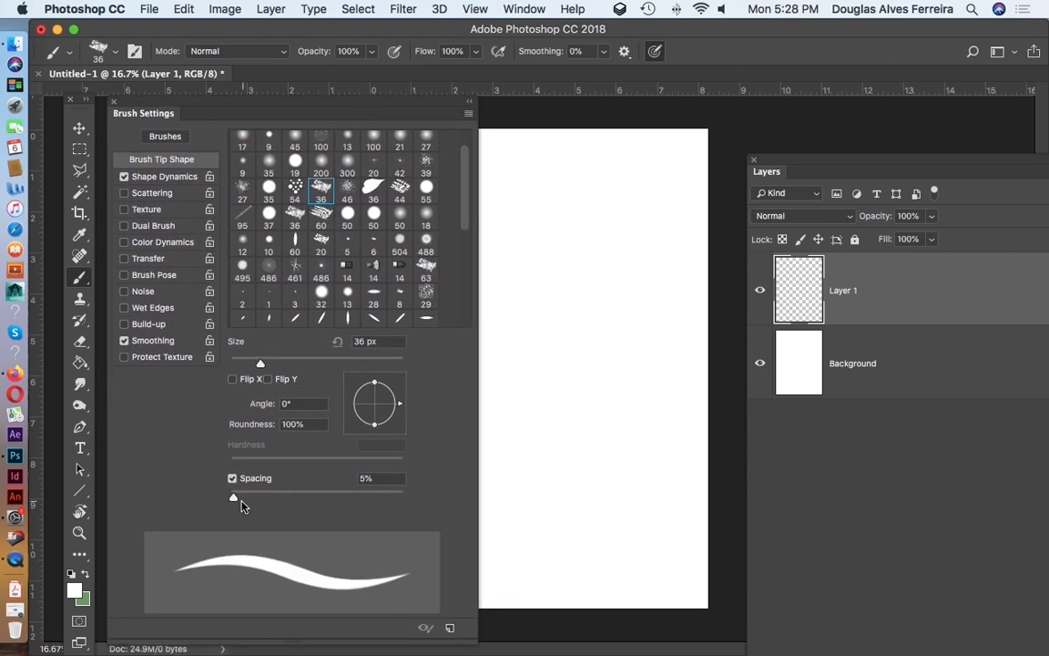
Set the brush tip spacing to 64% after trying wider and tighter values, and close the brush settings
drag(233, 500, 358, 498)
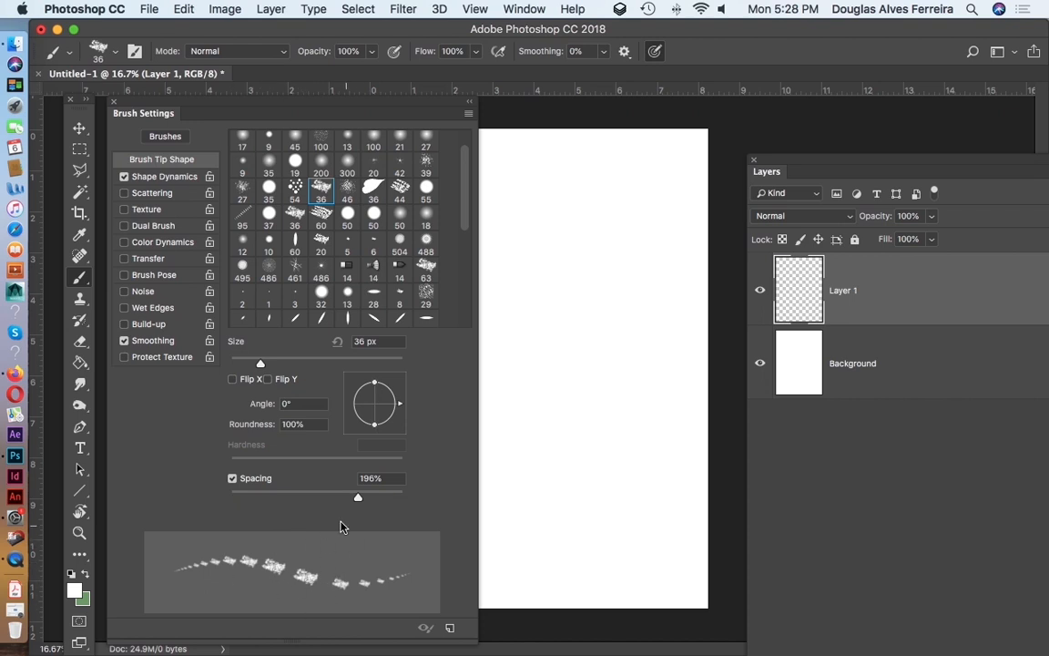
drag(355, 499, 229, 498)
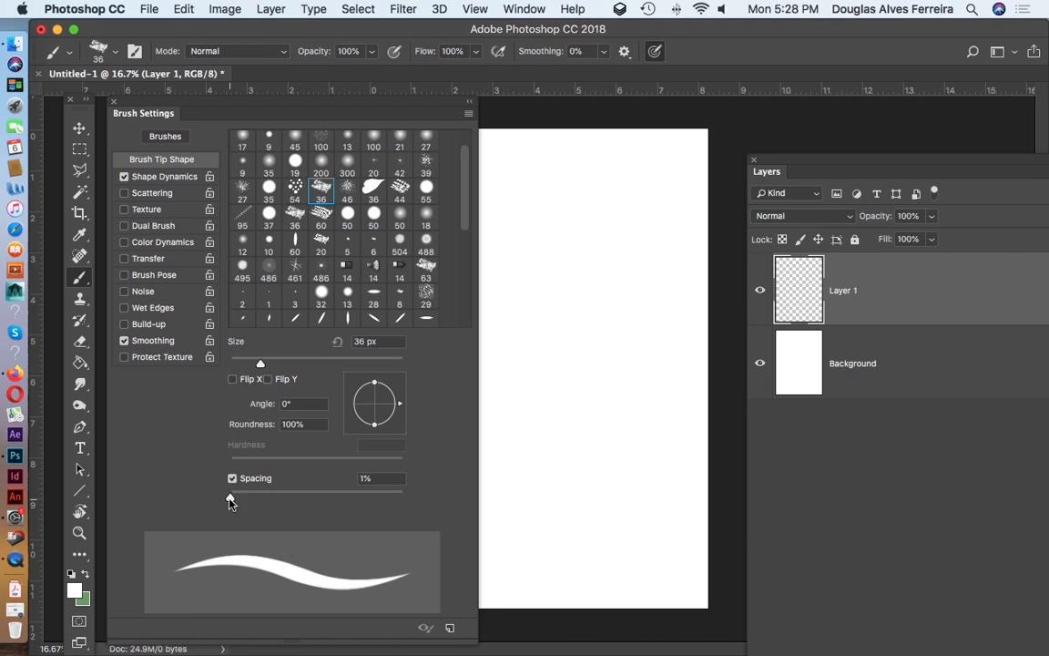
drag(229, 500, 284, 497)
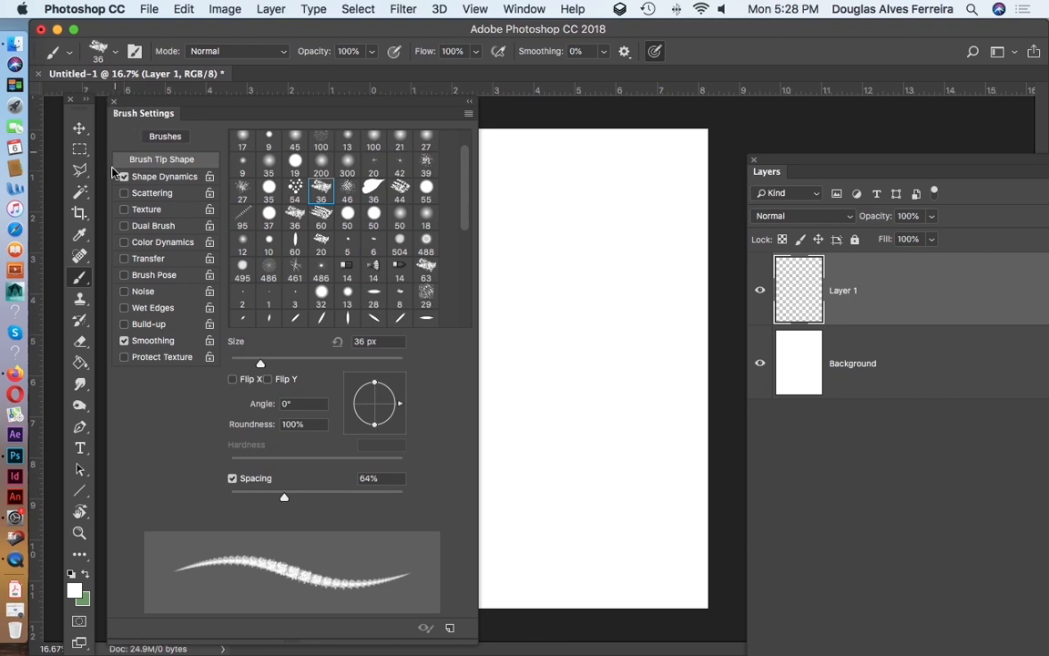
click(114, 102)
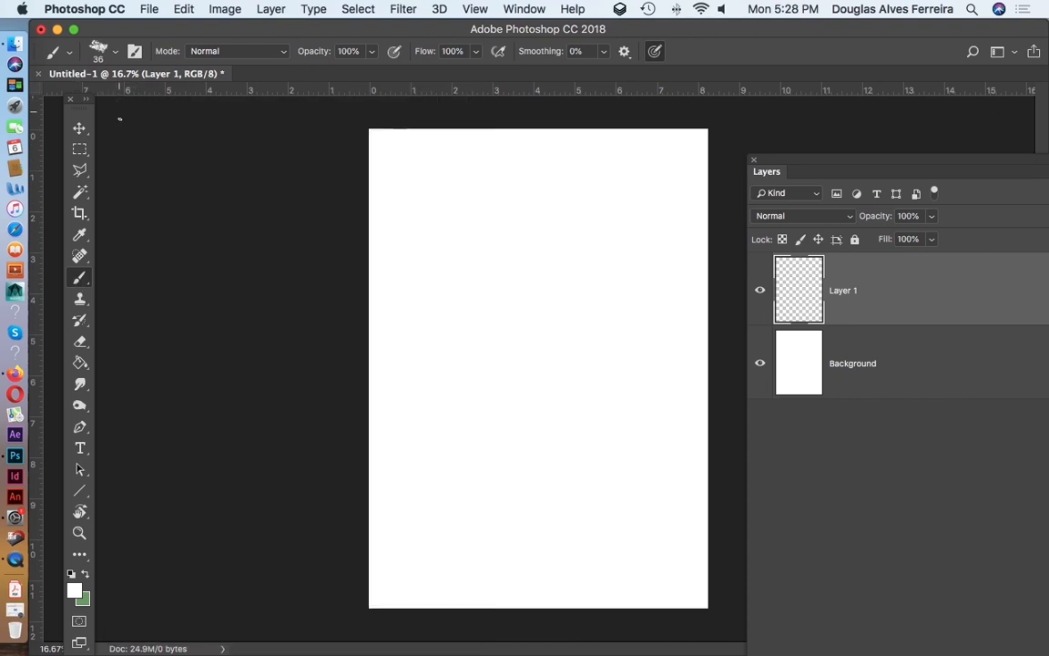
Set the brush opacity to 58% and its flow to 68%
click(371, 52)
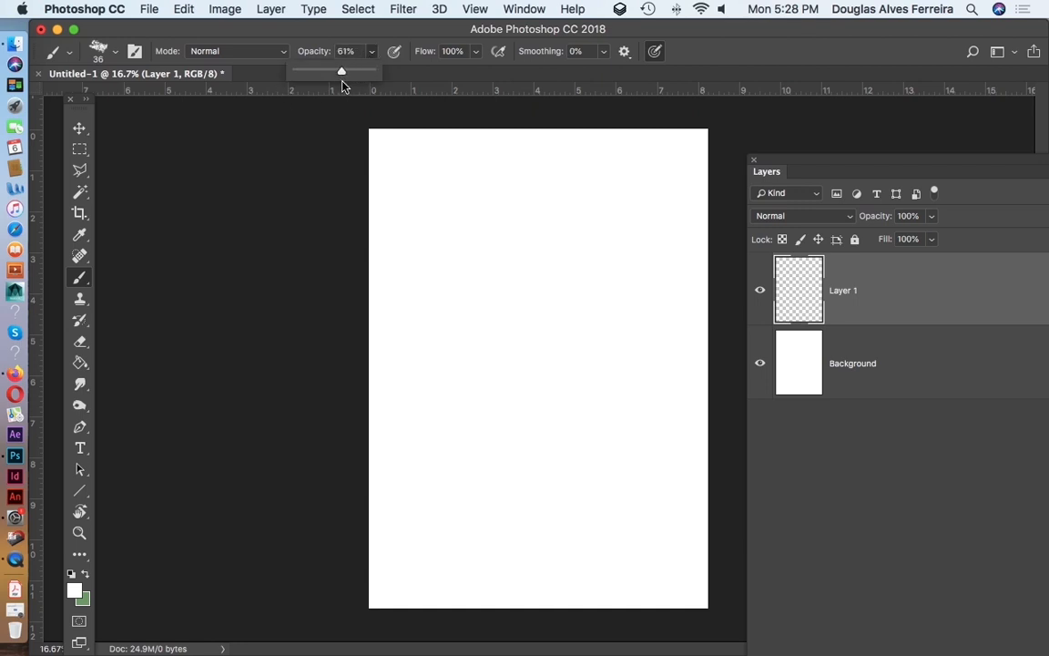
drag(343, 86, 339, 84)
click(474, 52)
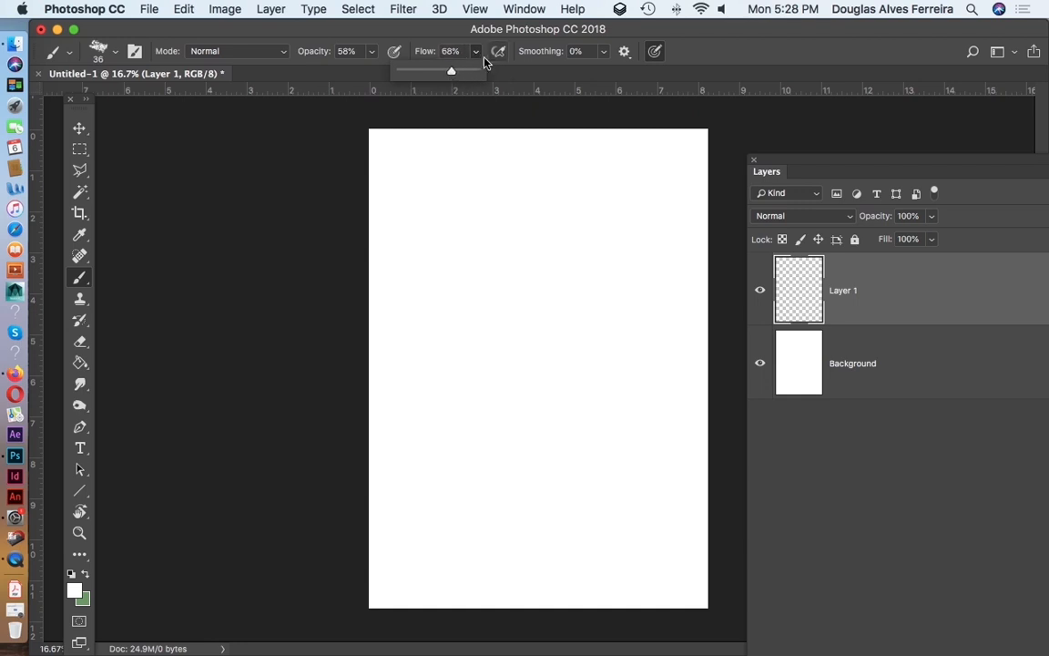
Set the foreground colour to orange e97c46 and paint a thin wavy stroke down the left part of the page
click(75, 589)
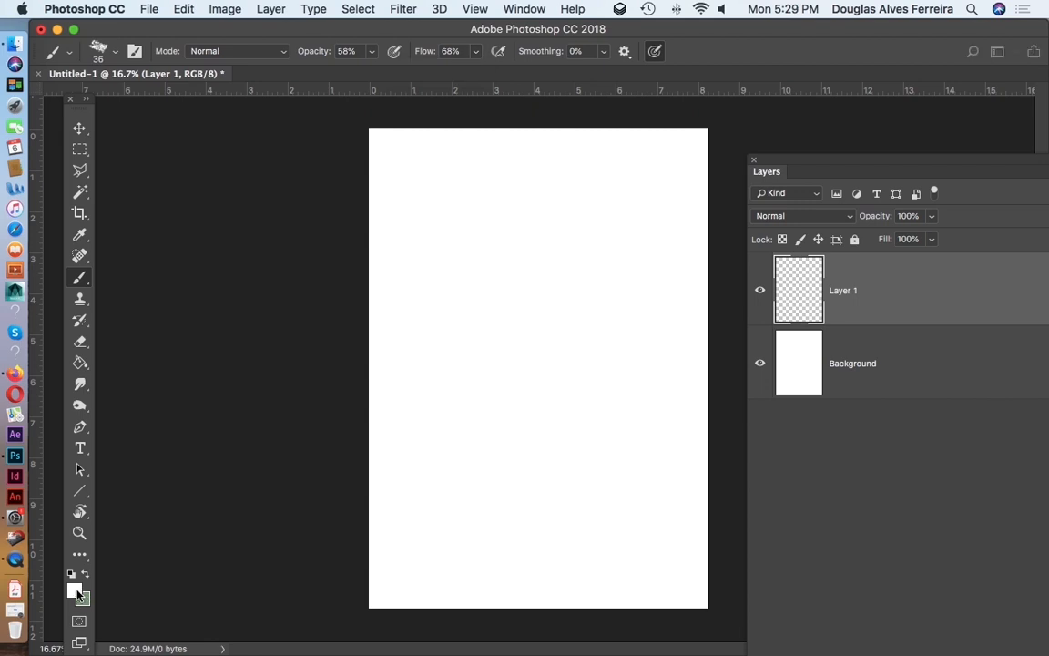
click(92, 446)
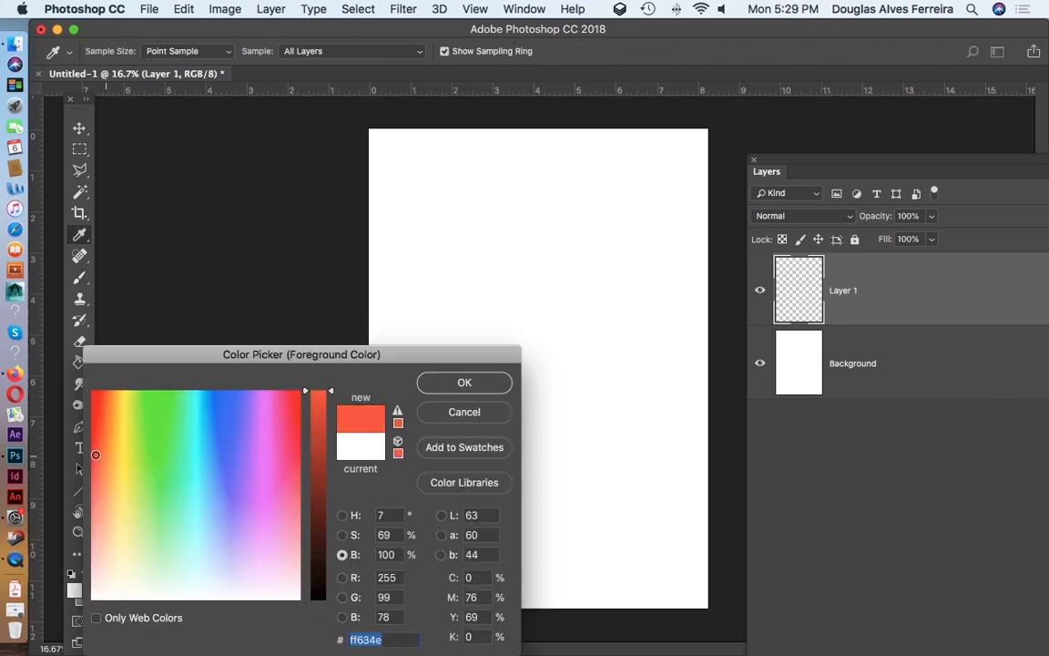
mouse_move(95, 431)
mouse_down()
mouse_move(97, 443)
mouse_move(111, 434)
mouse_up()
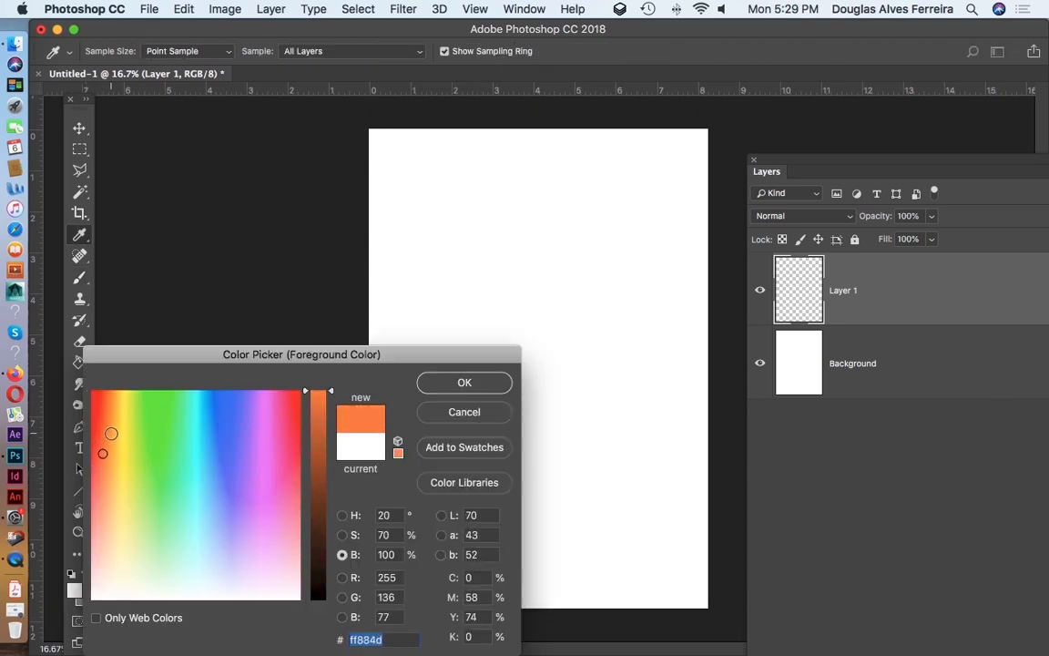
drag(333, 400, 334, 409)
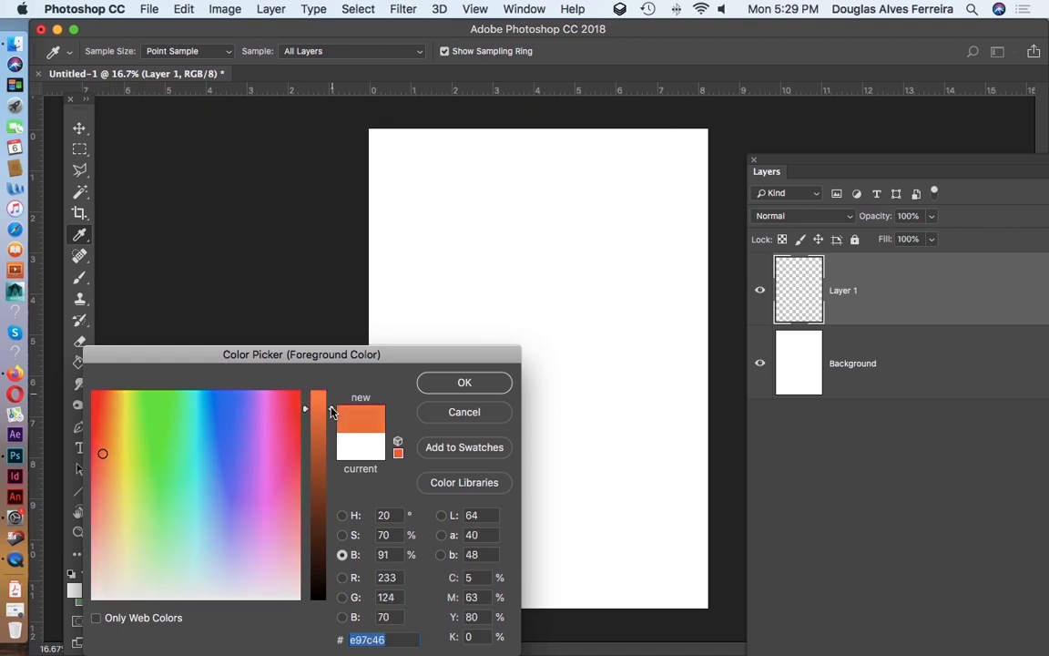
click(466, 384)
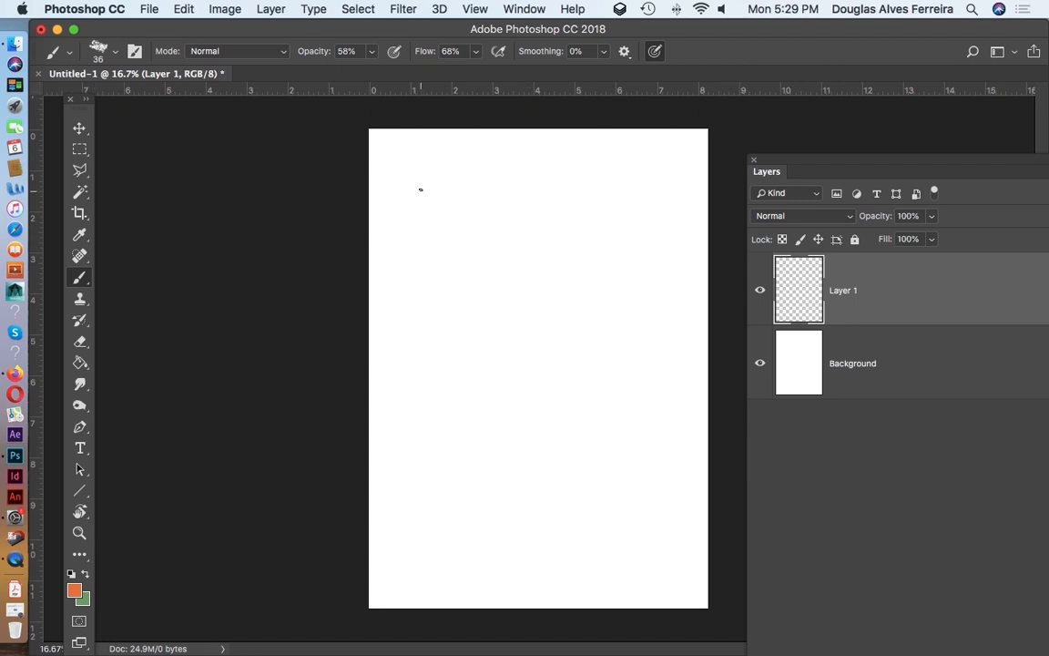
mouse_move(421, 169)
mouse_down()
mouse_move(433, 332)
mouse_move(424, 442)
mouse_up()
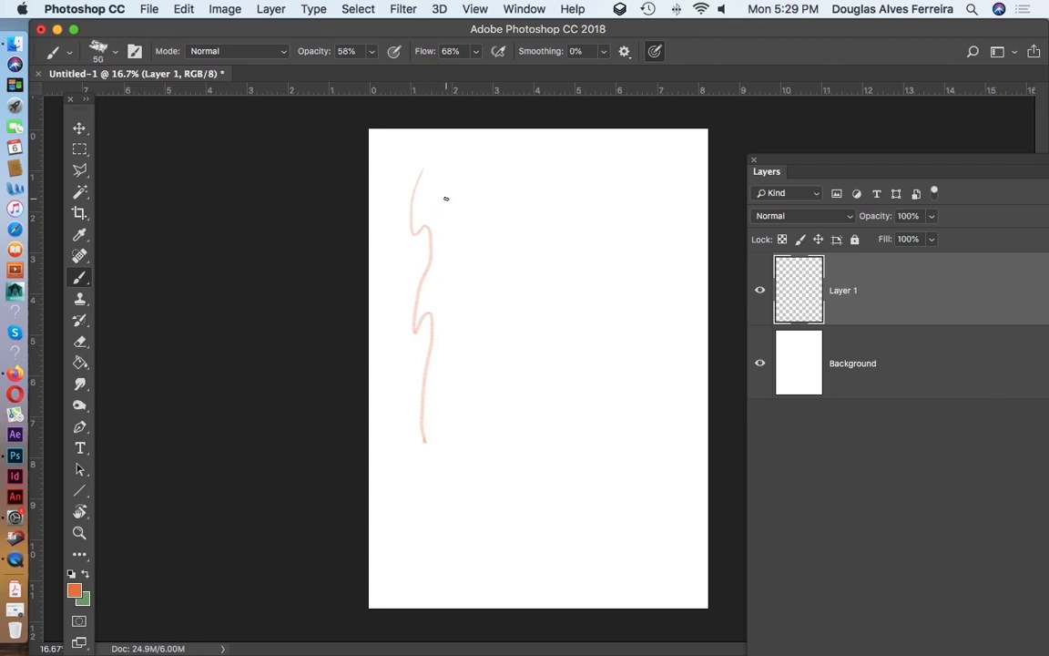
Try different brush sizes, enlarge the brush to about 900 px and paint a broad textured stroke down the middle of the page
key(bracketright)
key(bracketright)
key(bracketright)
key(bracketright)
key(bracketright)
key(bracketright)
key(bracketright)
key(bracketright)
key(bracketright)
key(bracketright)
key(bracketright)
key(bracketright)
key(bracketright)
key(bracketright)
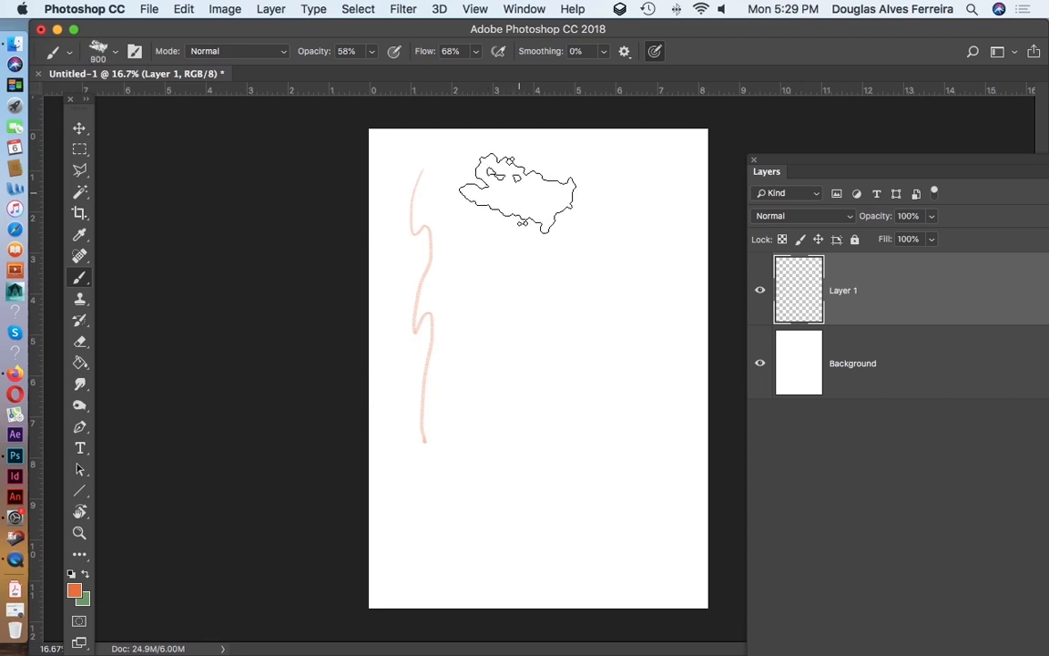
key(bracketleft)
key(bracketleft)
key(bracketleft)
key(bracketleft)
key(bracketleft)
key(bracketleft)
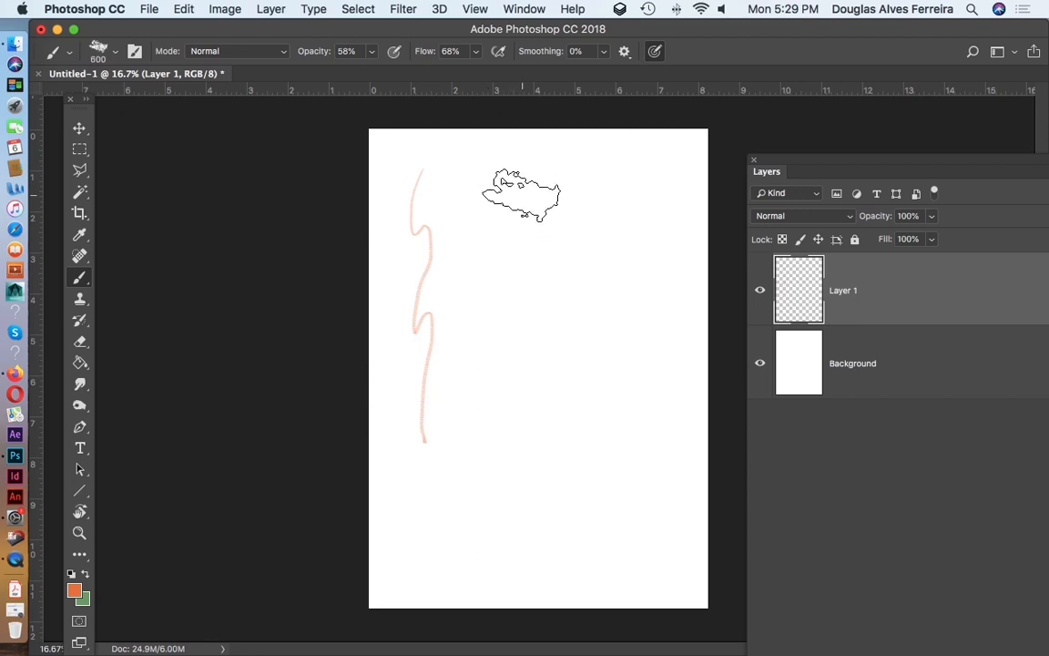
key(bracketleft)
key(bracketleft)
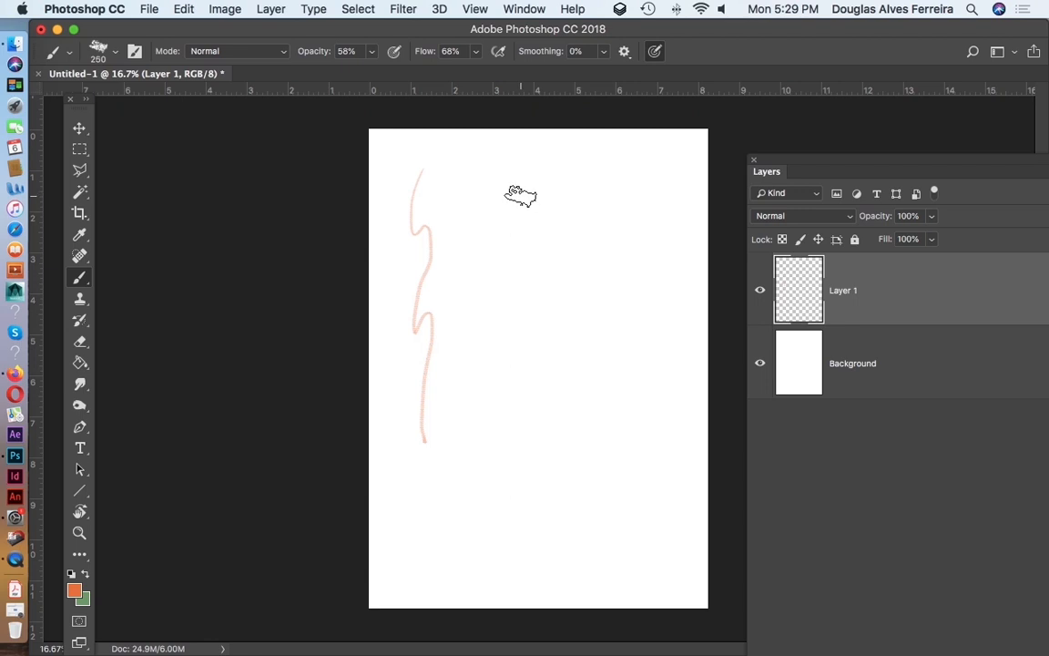
key(bracketright)
key(bracketright)
key(bracketright)
key(bracketright)
key(bracketright)
key(bracketright)
key(bracketright)
key(bracketright)
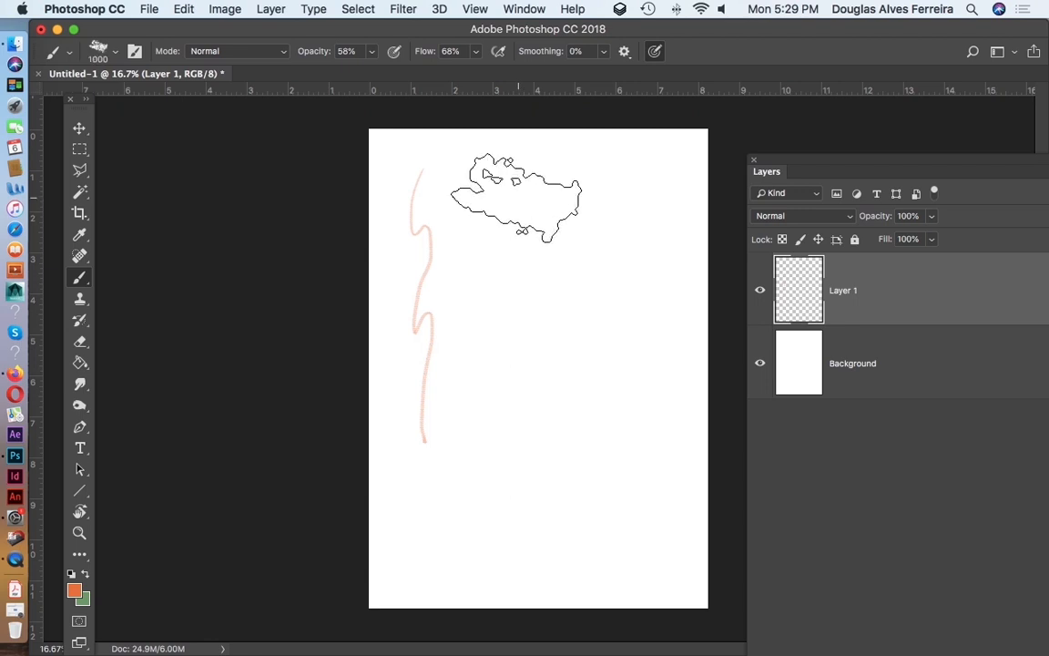
key(bracketleft)
key(bracketleft)
key(bracketleft)
key(bracketleft)
key(bracketleft)
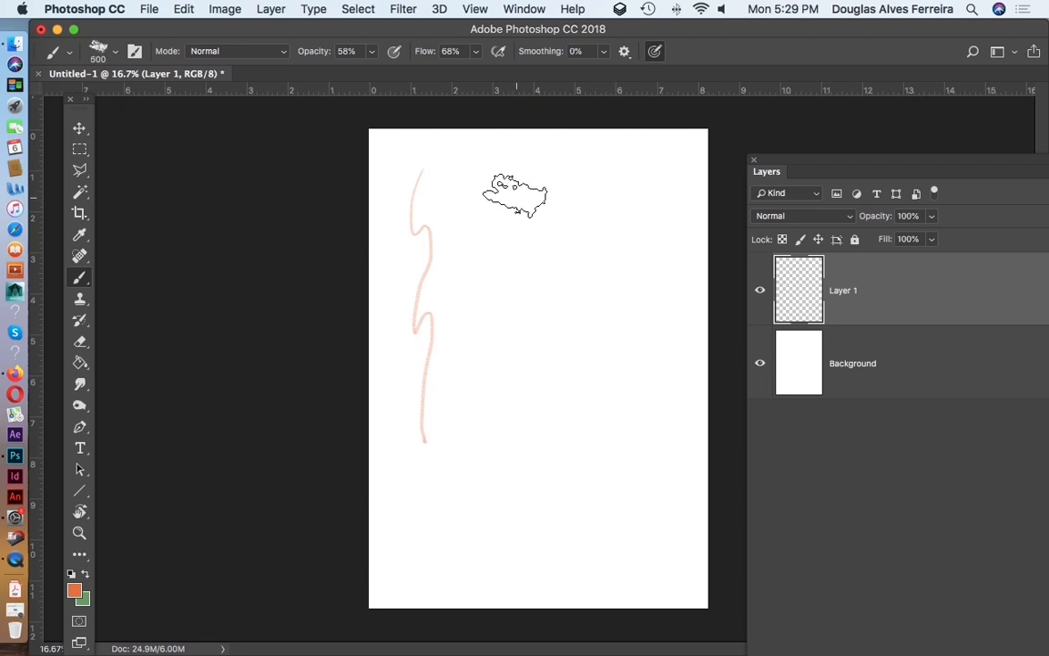
key(bracketright)
key(bracketright)
key(bracketright)
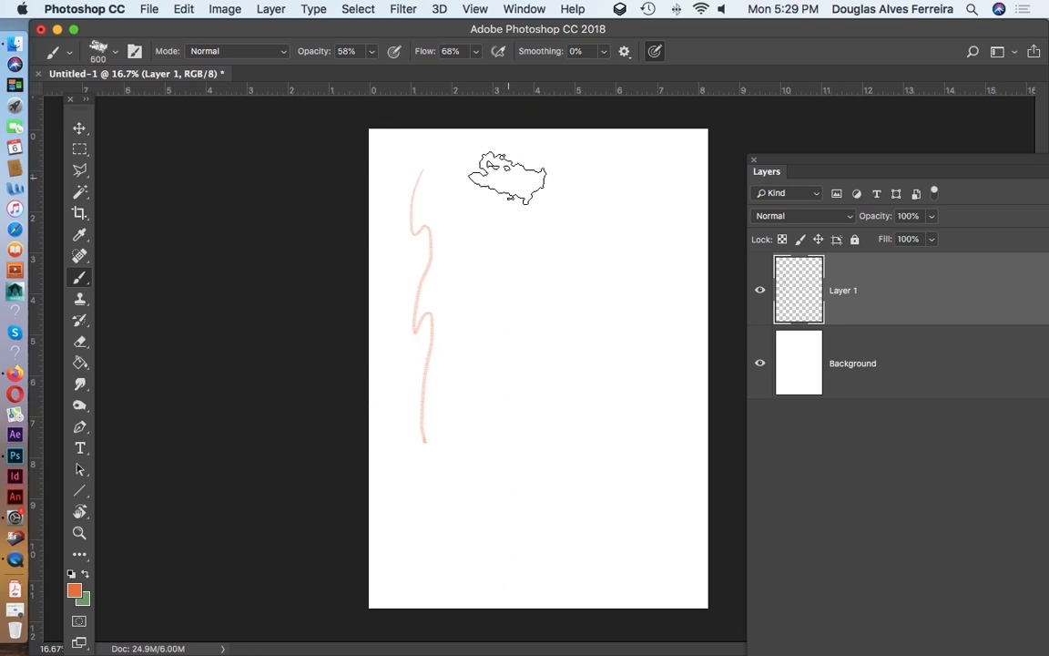
key(bracketleft)
key(bracketleft)
key(bracketleft)
key(bracketleft)
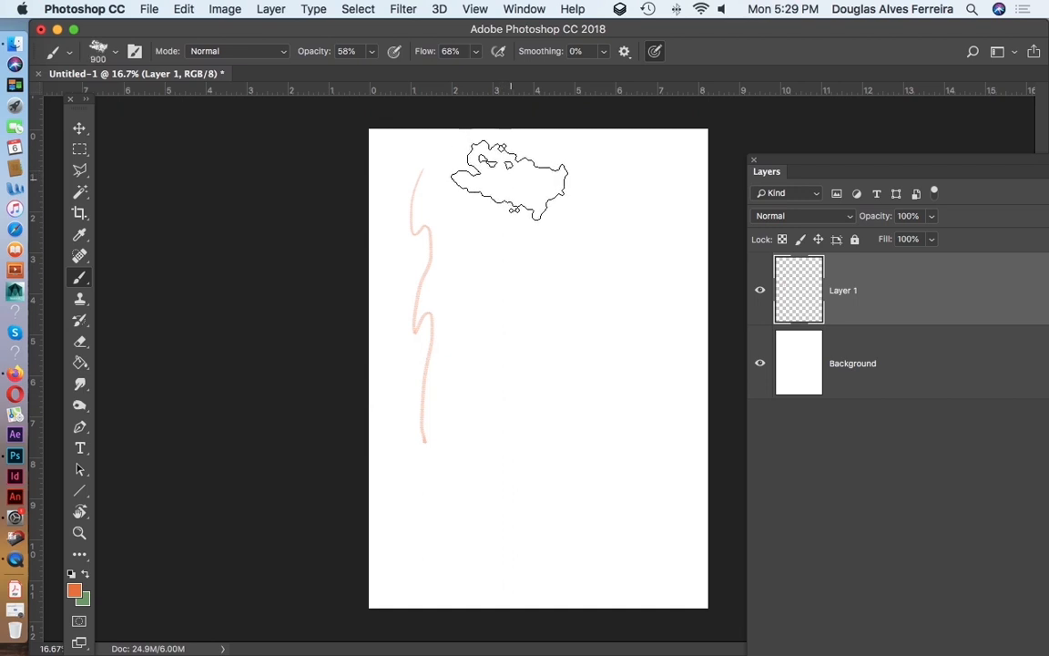
mouse_move(499, 168)
mouse_down()
mouse_move(490, 250)
mouse_move(509, 250)
mouse_move(491, 465)
mouse_move(496, 435)
mouse_up()
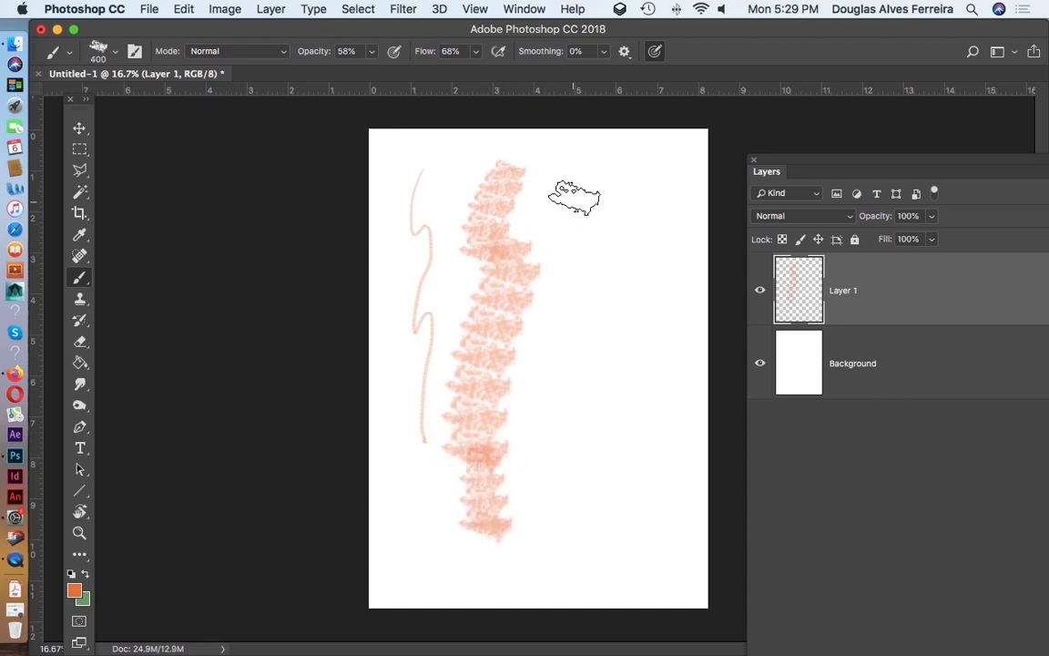
Reduce the brush size to 150 px and paint a narrower curved stroke down the page, right of the broad one
key(bracketleft)
key(bracketleft)
key(bracketleft)
key(bracketleft)
key(bracketleft)
key(bracketleft)
key(bracketleft)
mouse_move(590, 153)
mouse_down()
mouse_move(586, 262)
mouse_move(553, 501)
mouse_move(565, 268)
mouse_move(591, 278)
mouse_move(572, 381)
mouse_move(586, 349)
mouse_move(562, 442)
mouse_move(553, 546)
mouse_up()
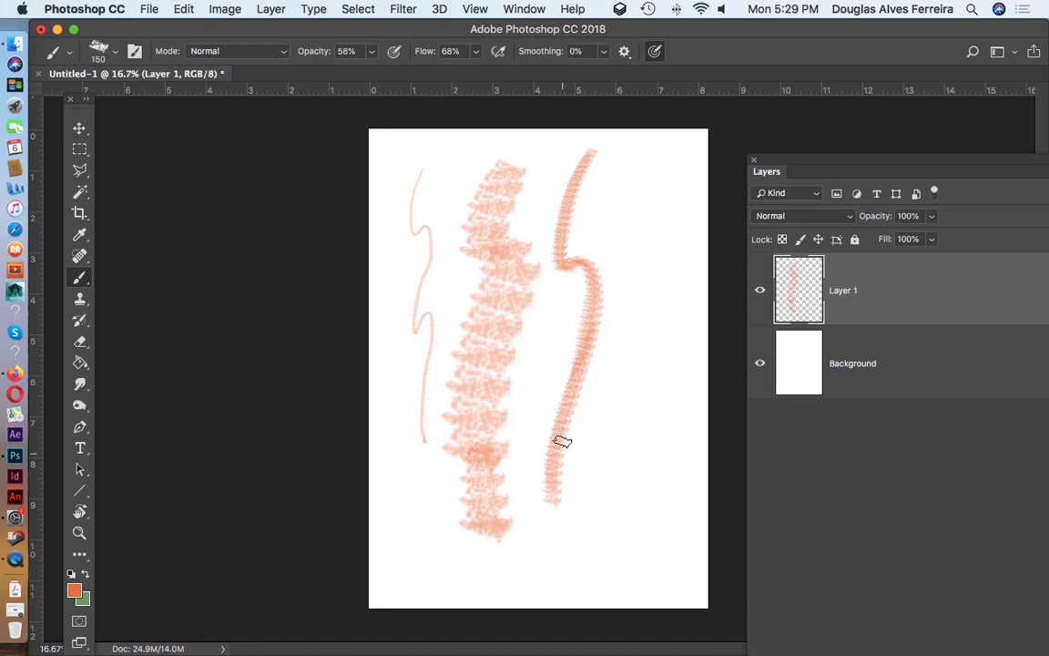
Enlarge the brush to 500 px and paint a short, dense orange stroke in the lower right part of the page
key(bracketright)
key(bracketright)
key(bracketright)
key(bracketright)
key(bracketright)
key(bracketright)
key(bracketright)
key(bracketright)
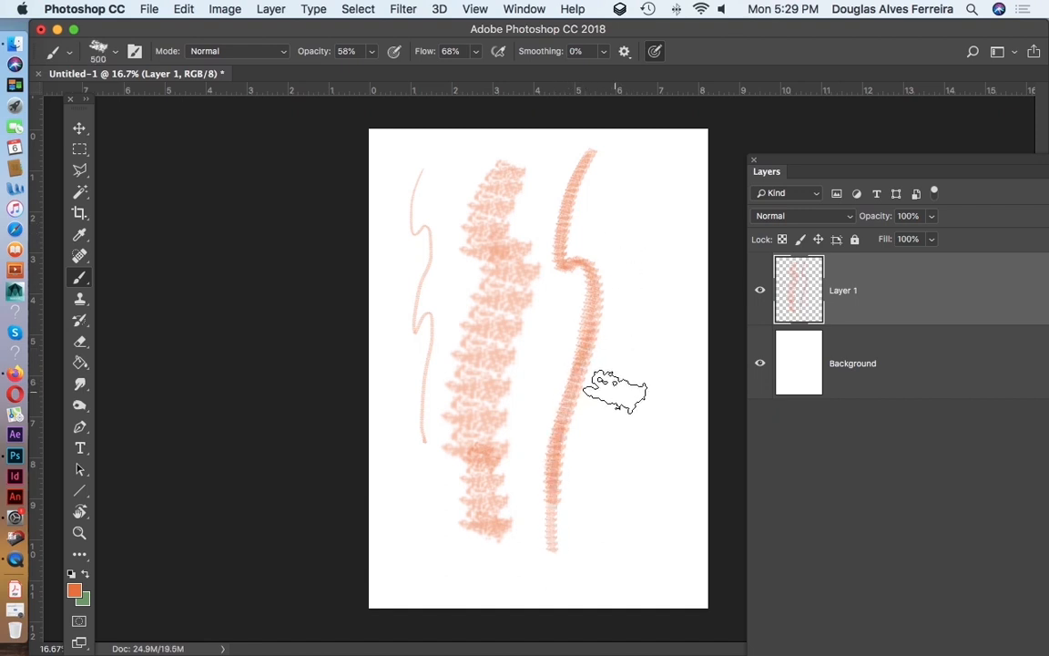
mouse_move(612, 396)
mouse_down()
mouse_move(597, 557)
mouse_move(622, 377)
mouse_move(601, 522)
mouse_move(604, 381)
mouse_up()
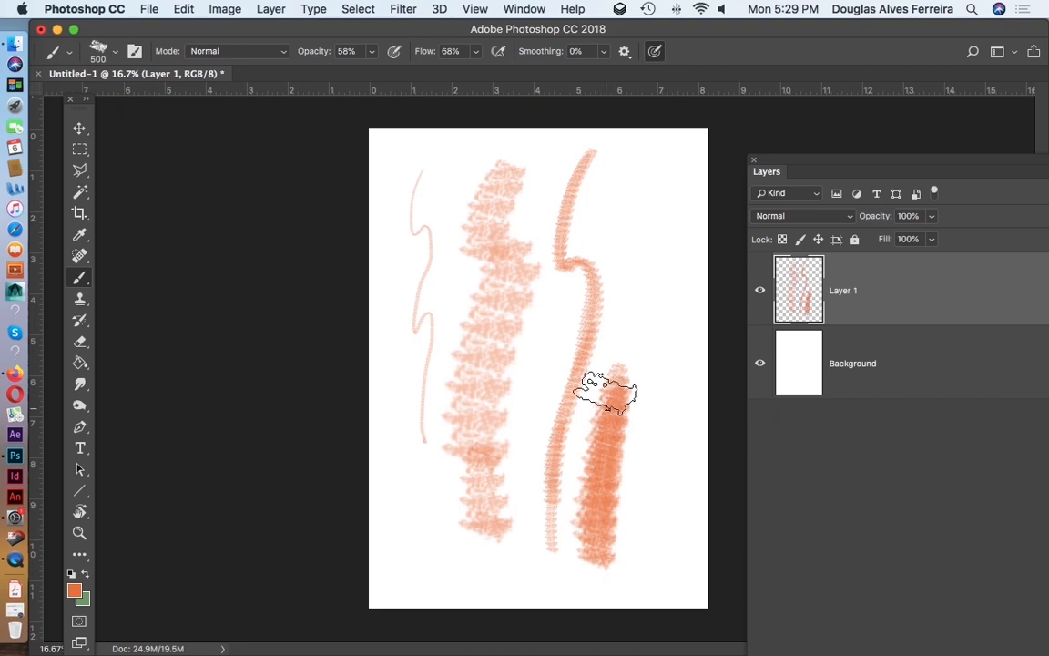
Set the brush spacing to 25% and paint broad, overlapping orange strokes along the right side of the page
click(134, 51)
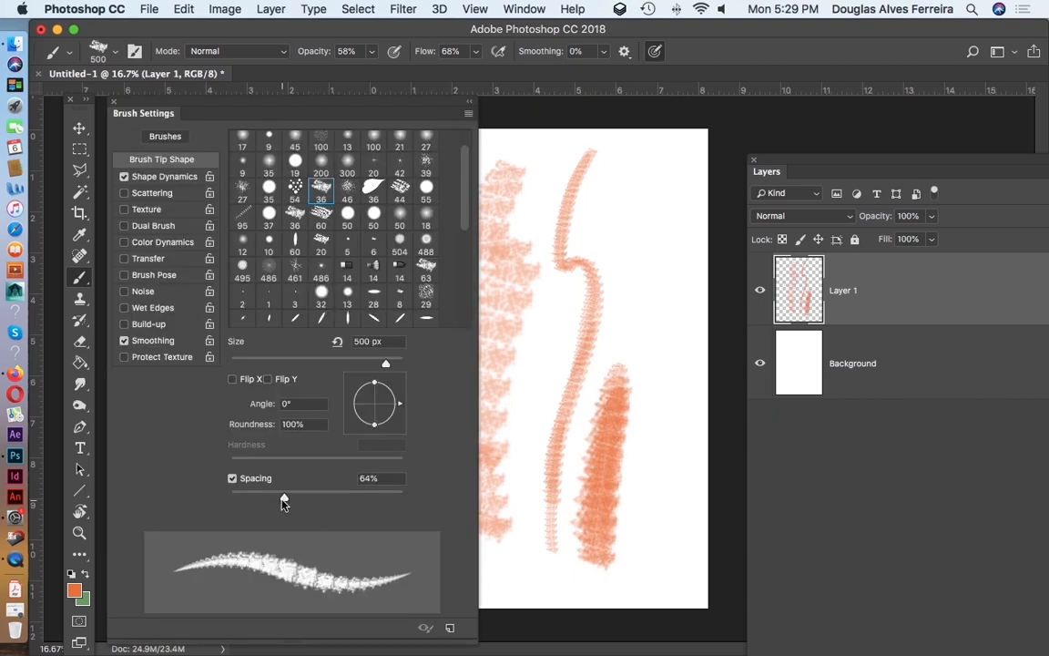
drag(283, 503, 251, 506)
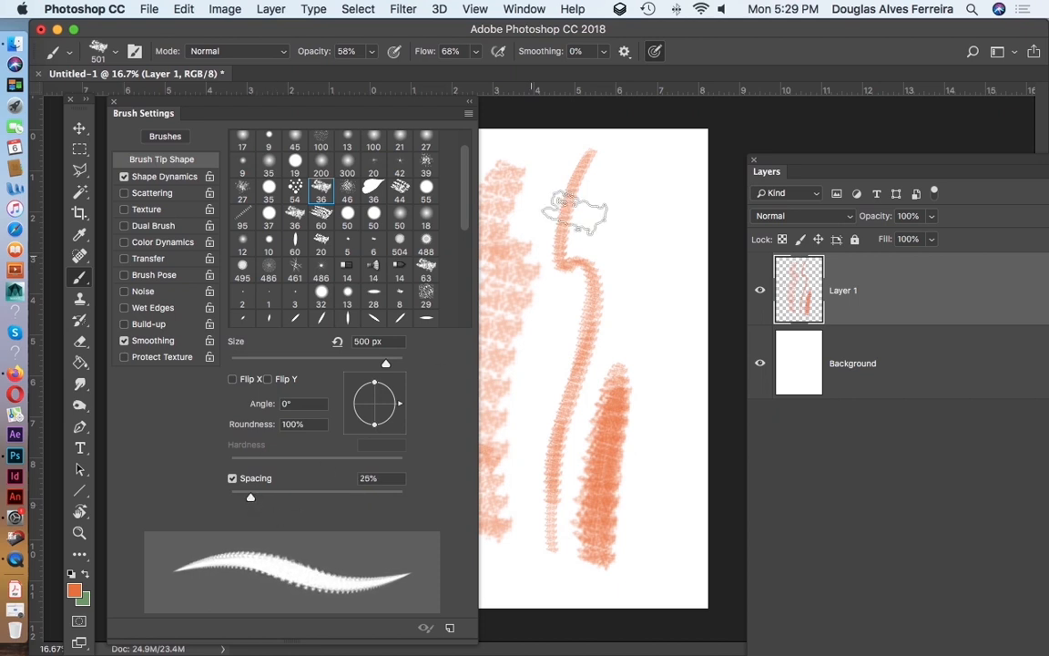
mouse_move(674, 291)
mouse_down()
mouse_move(665, 549)
mouse_move(655, 364)
mouse_move(671, 221)
mouse_move(653, 428)
mouse_up()
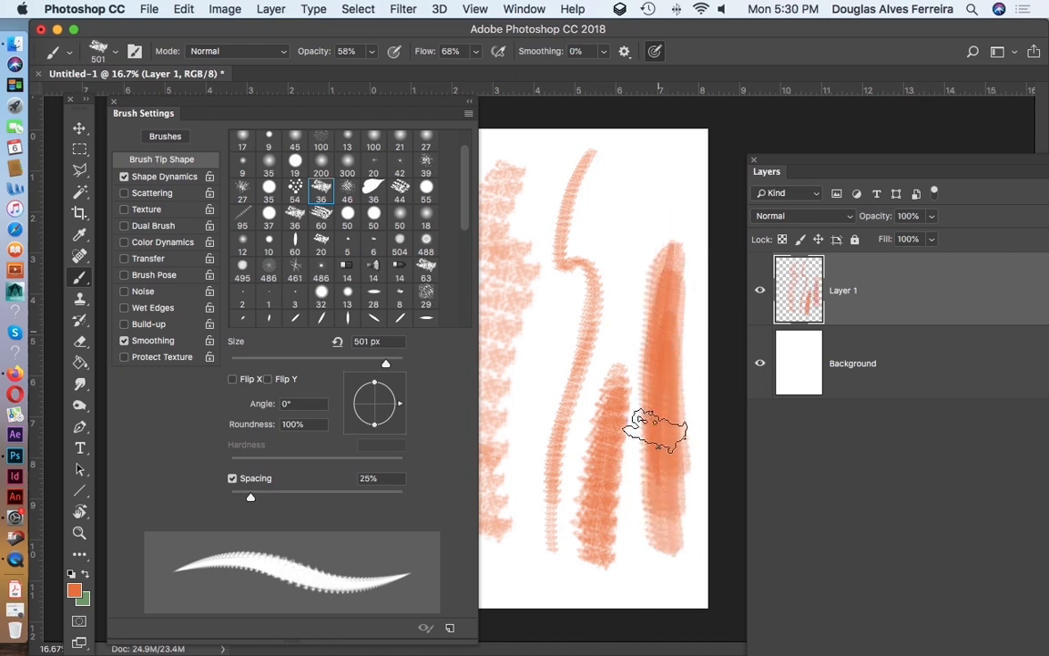
drag(674, 160, 672, 234)
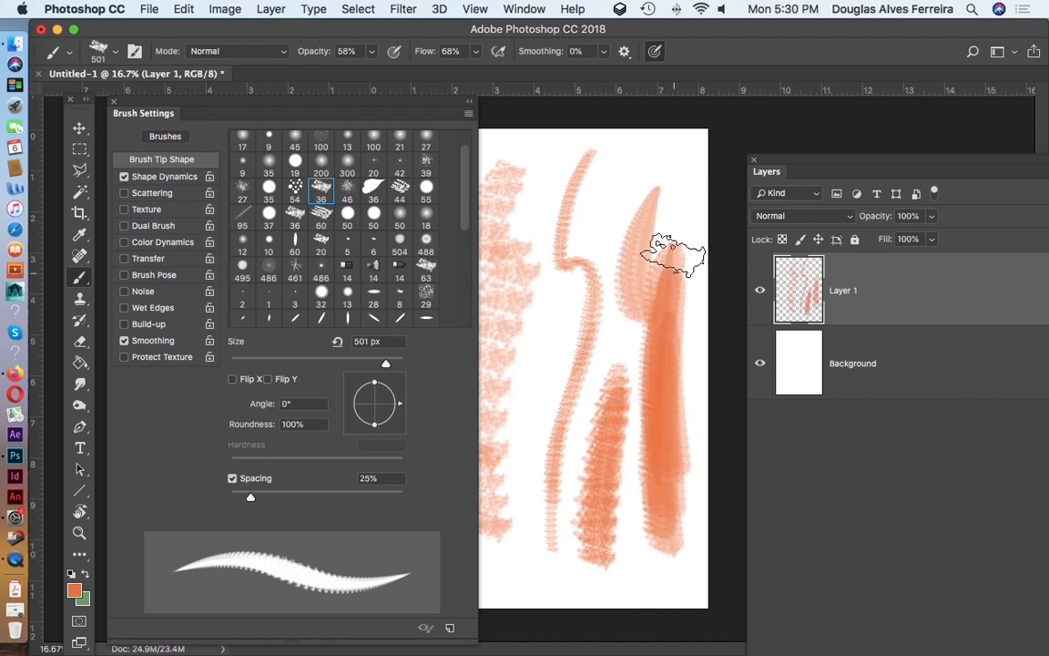
Hide Layer 1 and add a new empty layer above it
click(105, 96)
drag(857, 162, 795, 168)
click(693, 299)
drag(897, 172, 782, 177)
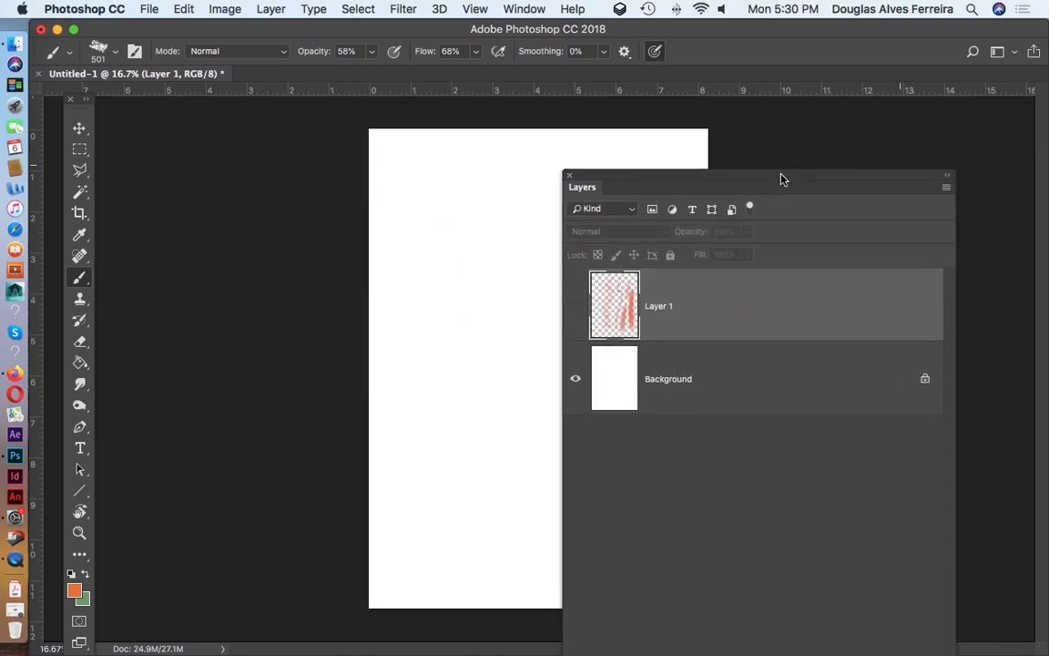
click(948, 193)
click(783, 95)
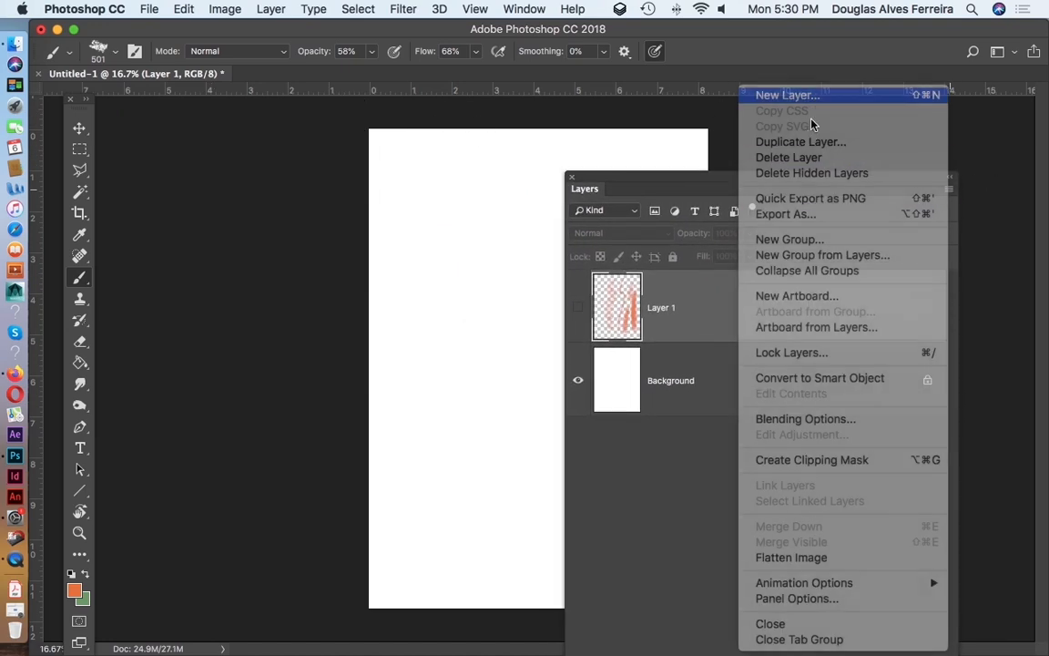
click(634, 282)
drag(651, 180, 850, 156)
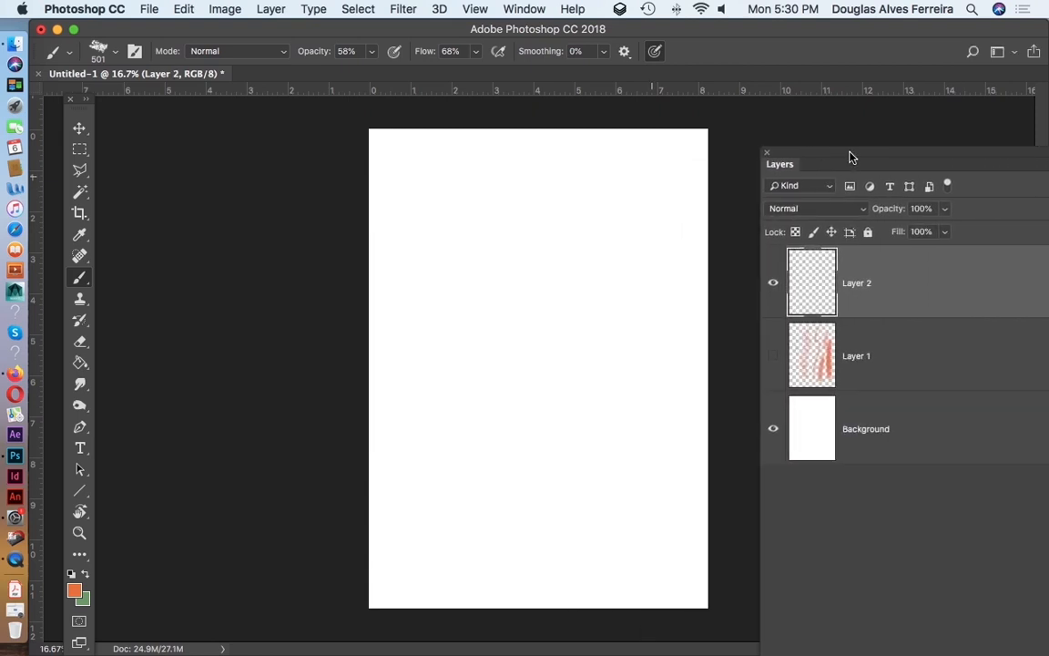
Change the foreground colour to a medium blue
click(76, 590)
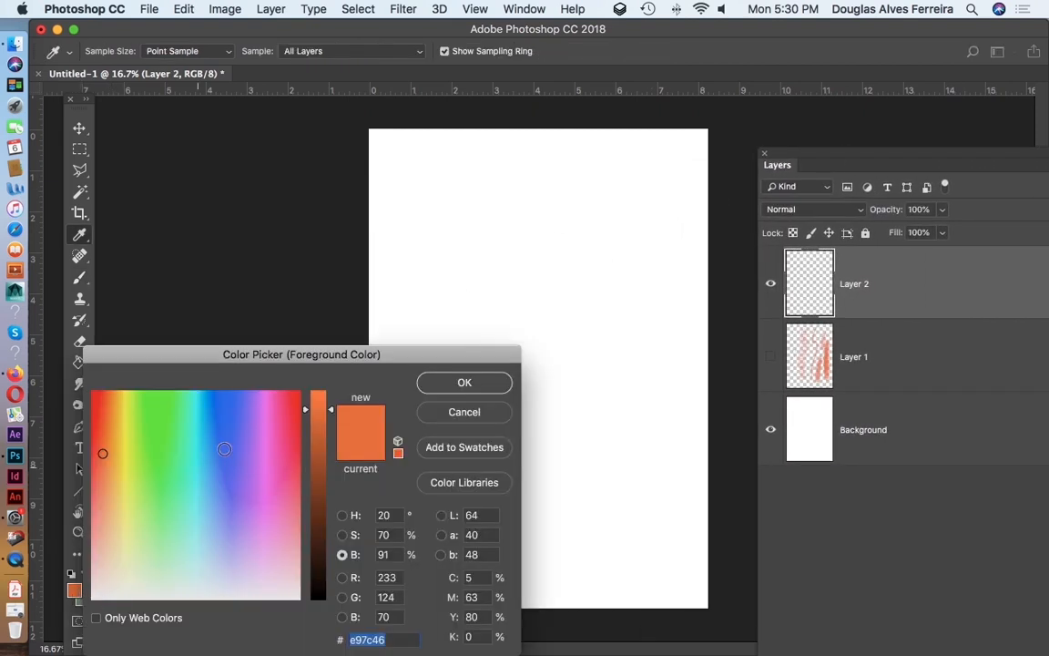
click(225, 472)
click(434, 384)
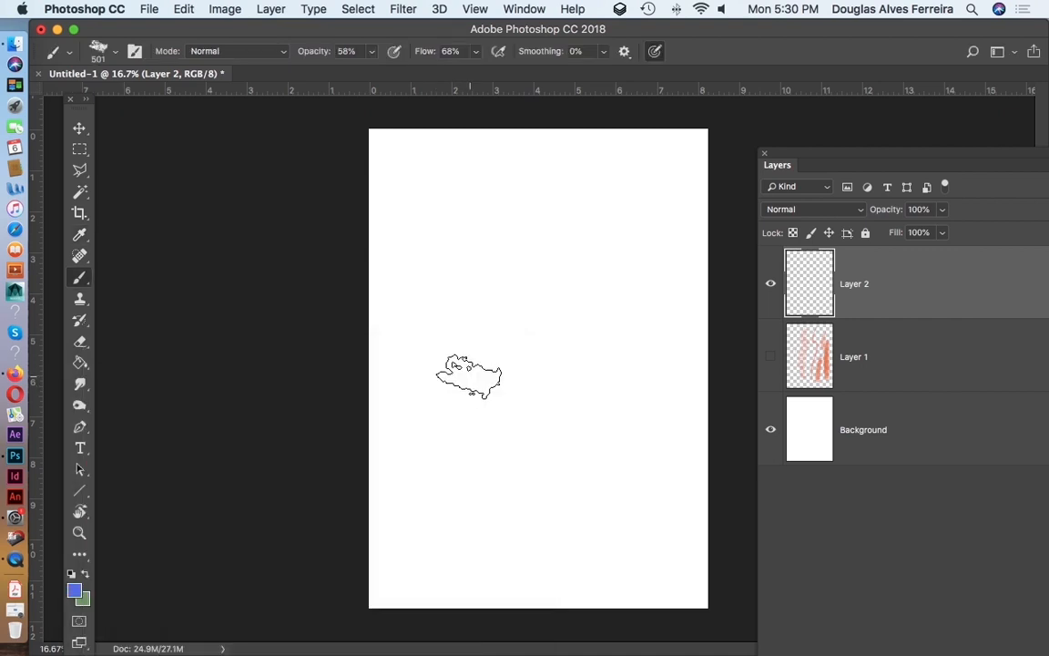
Reduce the brush size to 175 px and paint a curved blue stroke in the upper left part of the page
key(bracketleft)
key(bracketleft)
key(bracketleft)
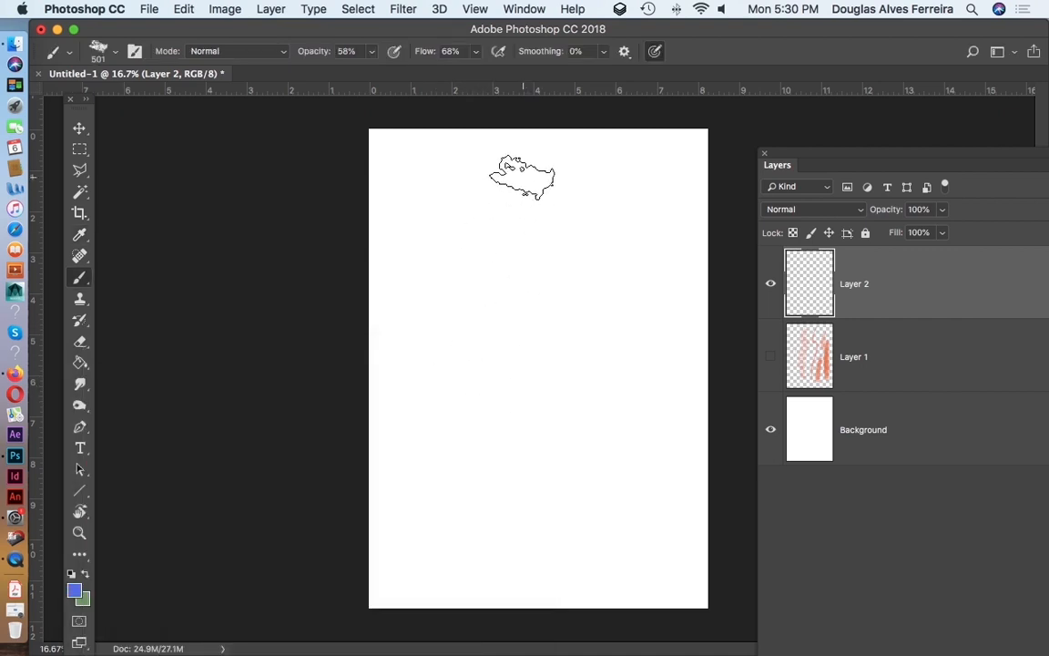
key(bracketleft)
key(bracketleft)
key(bracketleft)
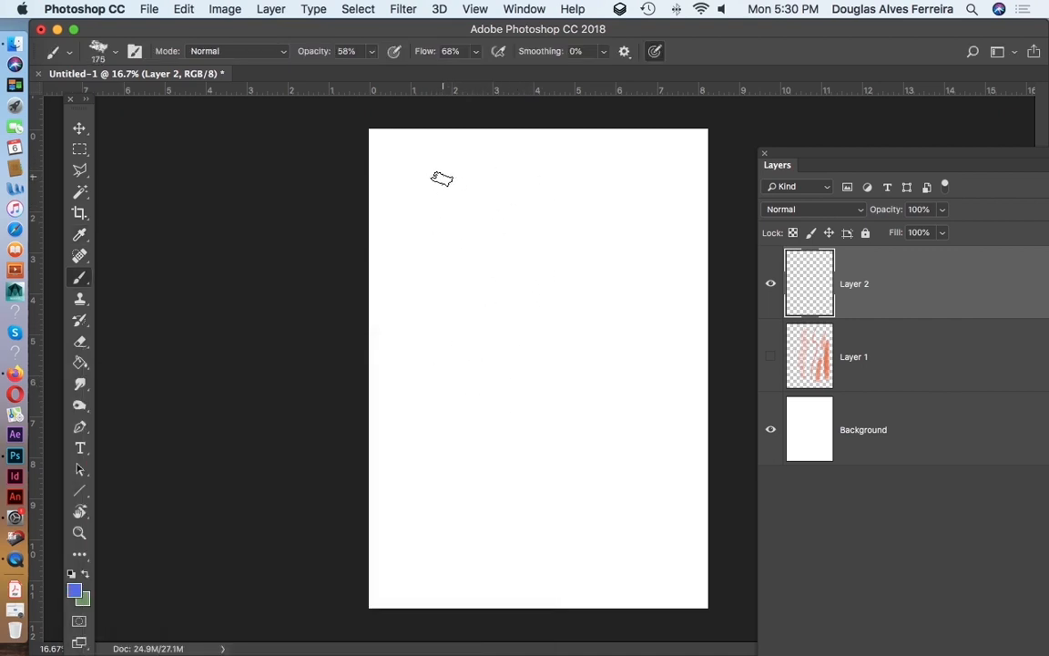
mouse_move(440, 173)
mouse_down()
mouse_move(417, 230)
mouse_move(418, 297)
mouse_move(436, 173)
mouse_move(424, 323)
mouse_move(428, 185)
mouse_move(432, 335)
mouse_move(418, 280)
mouse_move(445, 359)
mouse_up()
Enlarge the brush to 300 px and paint a wavy blue stroke down the page beside the curved one
key(bracketright)
key(bracketright)
key(bracketright)
key(bracketright)
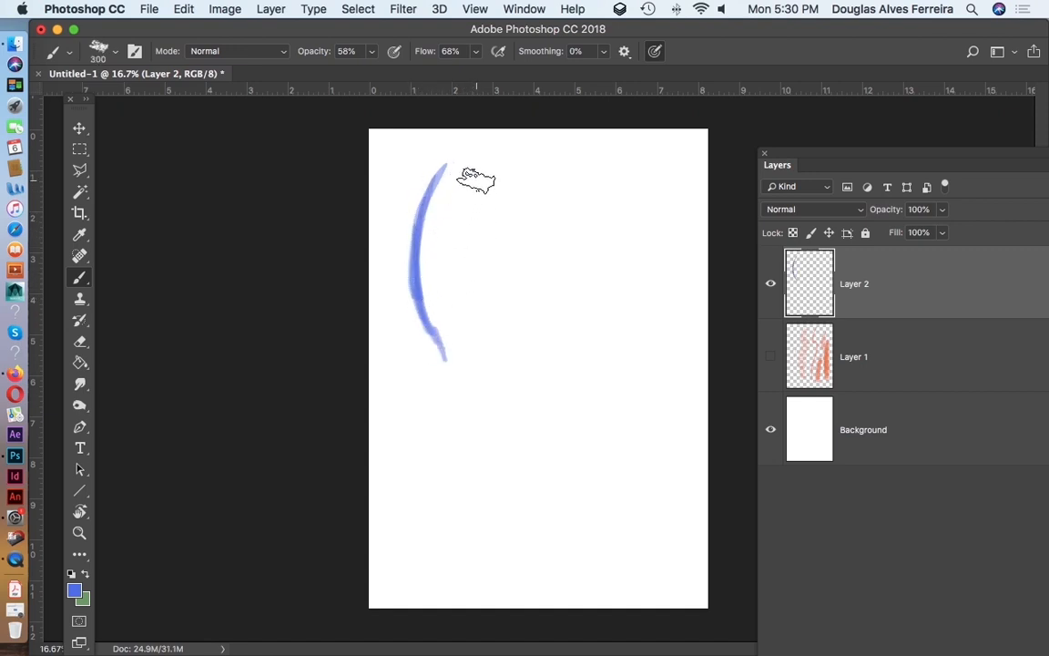
mouse_move(473, 194)
mouse_down()
mouse_move(463, 263)
mouse_move(477, 344)
mouse_move(462, 413)
mouse_move(474, 463)
mouse_move(463, 496)
mouse_move(479, 600)
mouse_up()
Reduce the brush size to 150 px and paint a jagged stroke down the page, right of the wavy one
key(bracketleft)
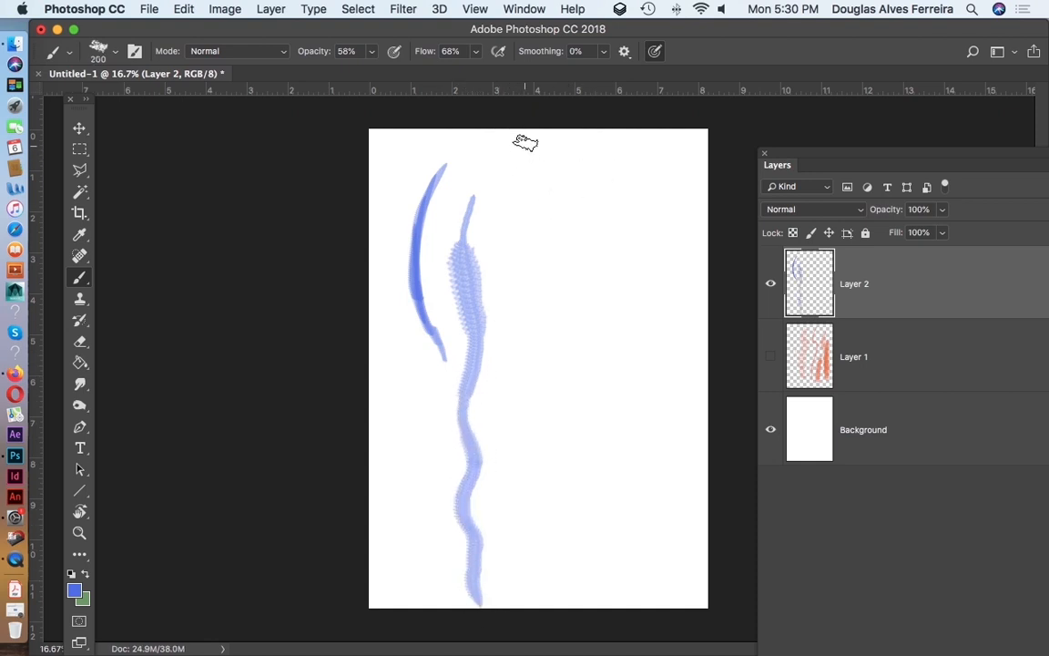
key(bracketleft)
key(bracketleft)
key(bracketleft)
mouse_move(520, 138)
mouse_down()
mouse_move(501, 196)
mouse_move(513, 314)
mouse_move(500, 361)
mouse_move(518, 487)
mouse_move(515, 603)
mouse_up()
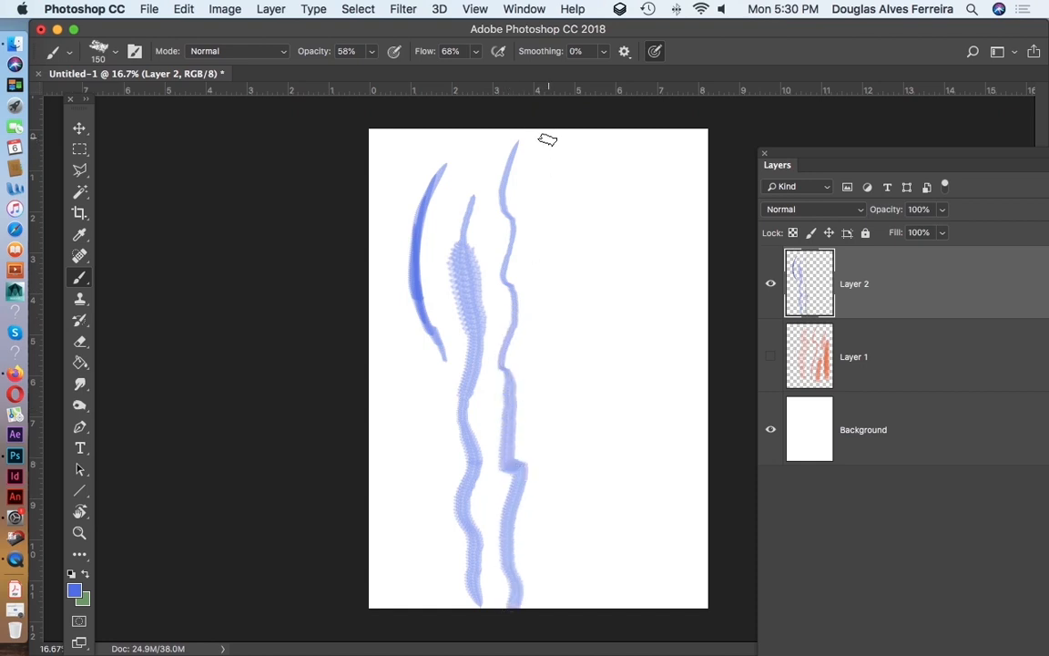
Paint three long vertical strokes, a column of short slanted dashes and a fourth vertical stroke across the right half of the page
drag(547, 140, 554, 612)
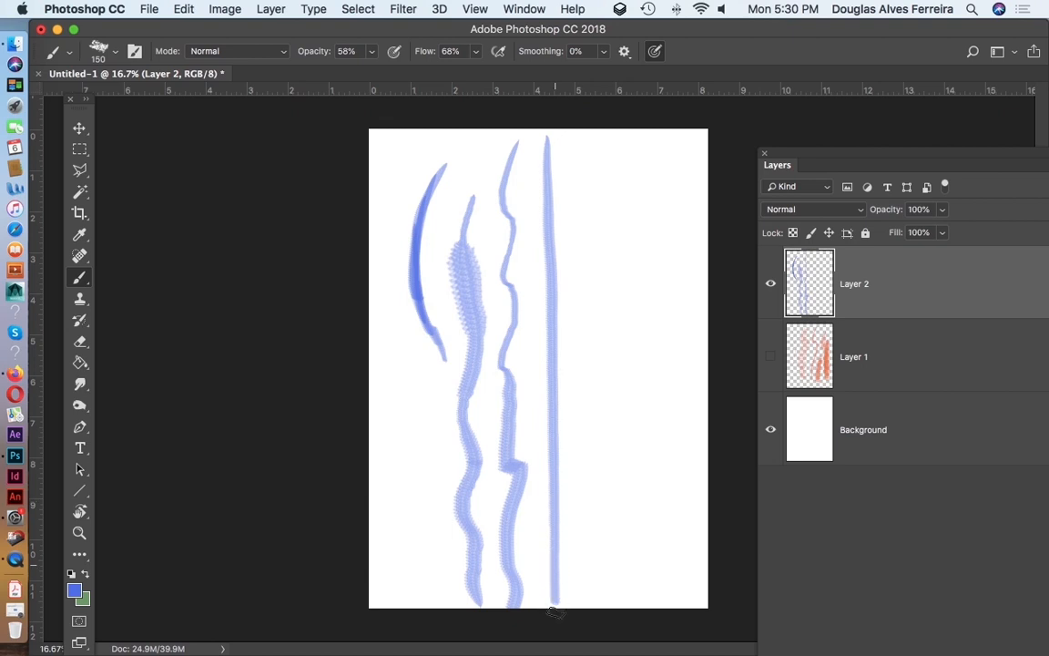
drag(567, 138, 580, 605)
drag(586, 139, 601, 608)
mouse_move(625, 141)
mouse_down()
mouse_move(601, 182)
mouse_move(607, 362)
mouse_up()
mouse_move(629, 352)
mouse_down()
mouse_move(608, 528)
mouse_move(628, 605)
mouse_up()
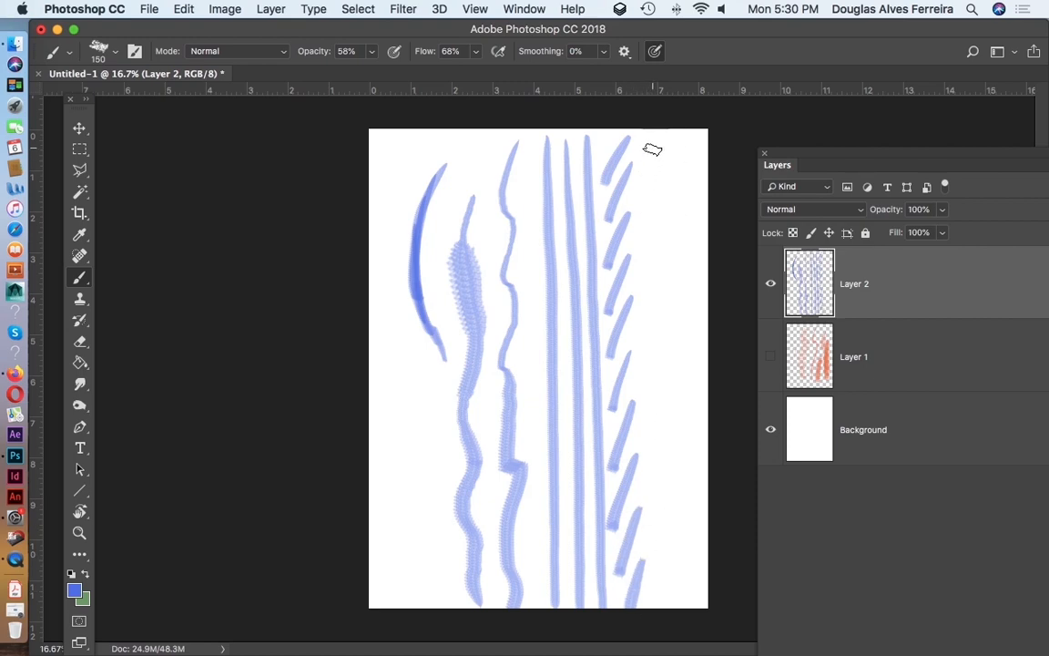
drag(652, 148, 652, 608)
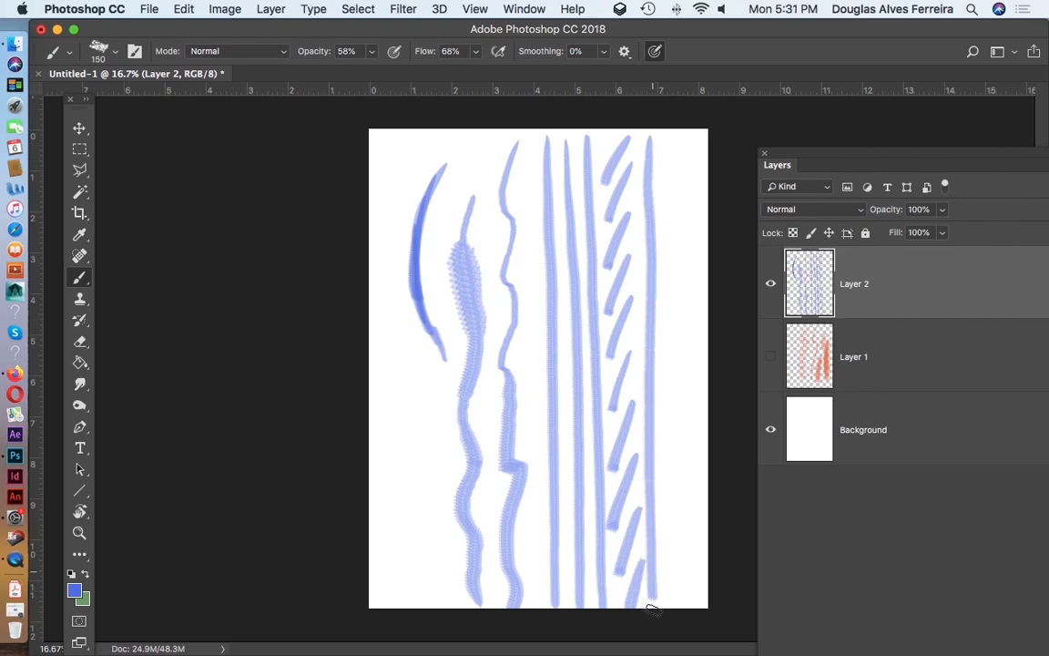
Hide Layer 2 and add another new layer above it with the default settings
drag(882, 158, 810, 167)
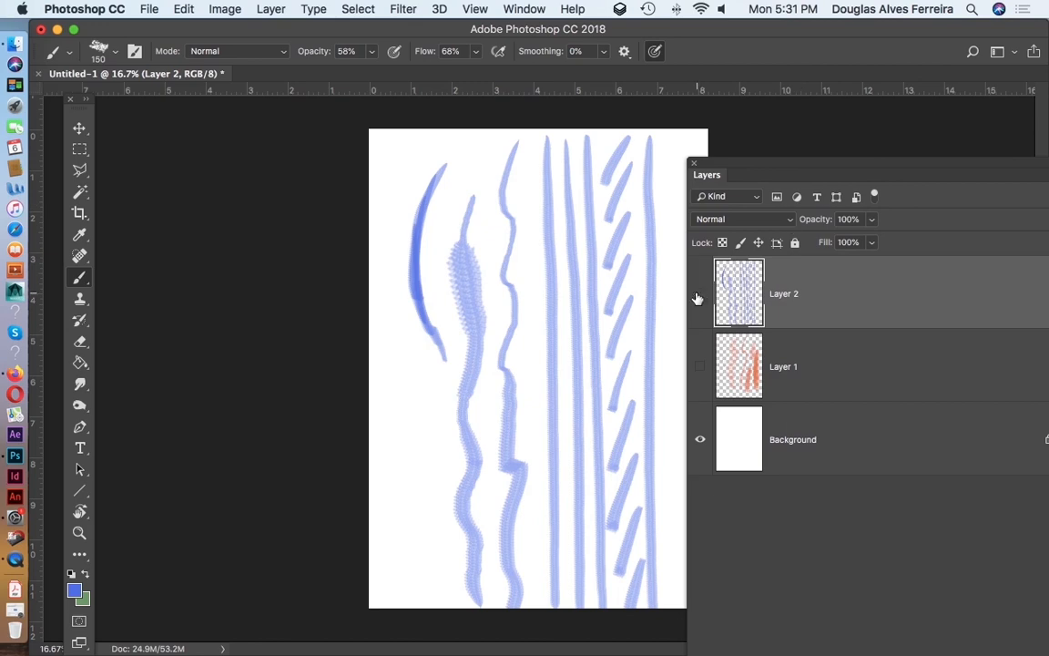
click(696, 298)
drag(950, 166, 821, 164)
click(941, 171)
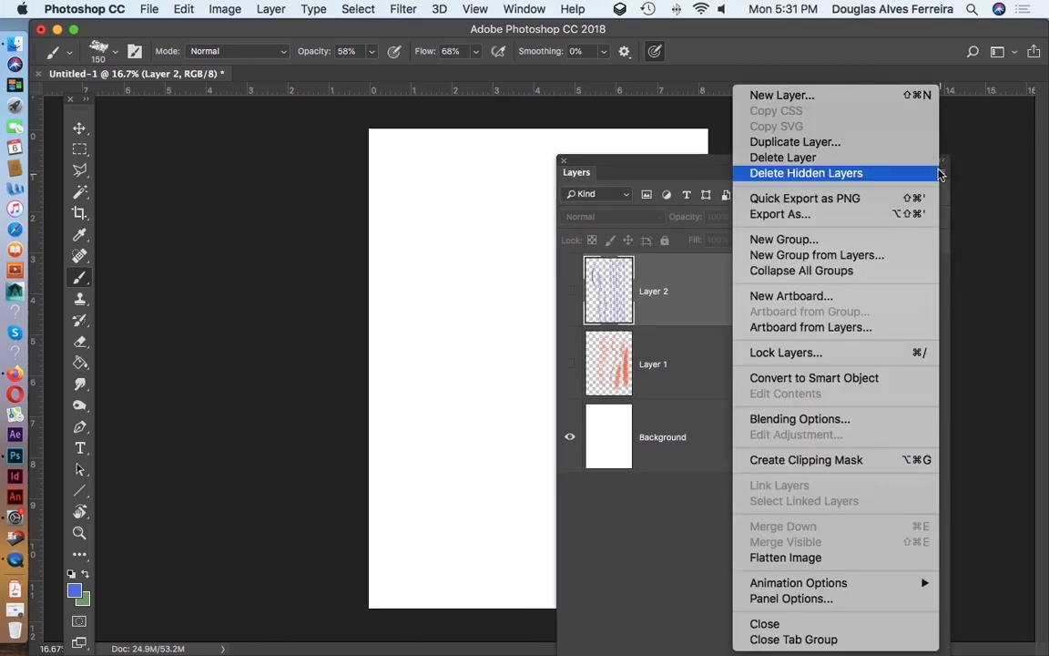
click(788, 95)
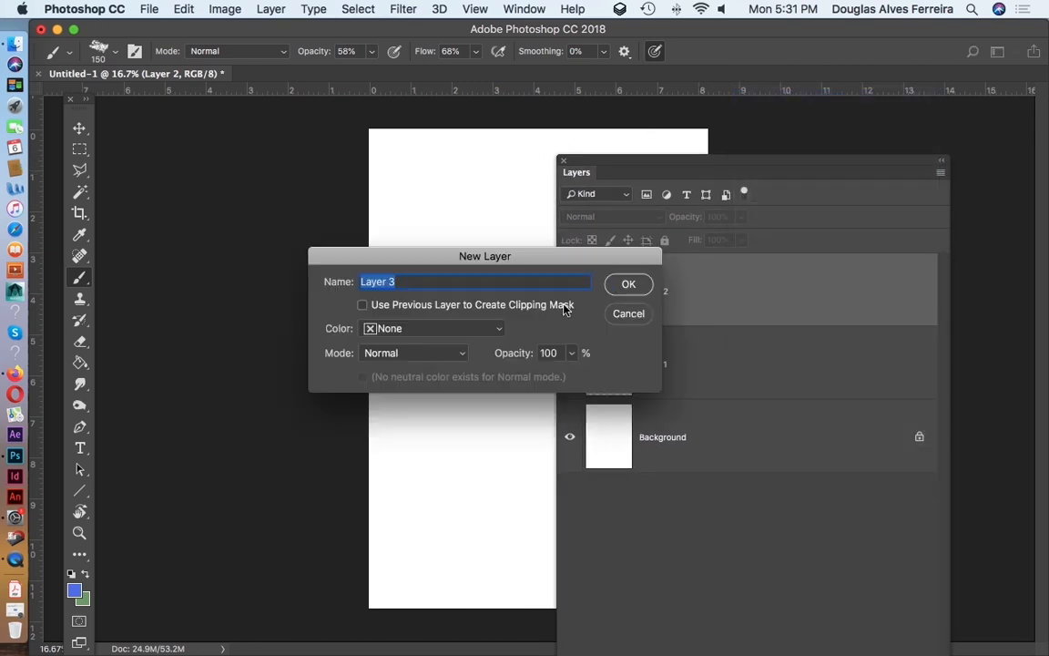
click(627, 286)
drag(702, 161, 1029, 128)
Toggle the three painting layers' visibility to compare them, leaving only the new empty layer shown above the background
click(741, 246)
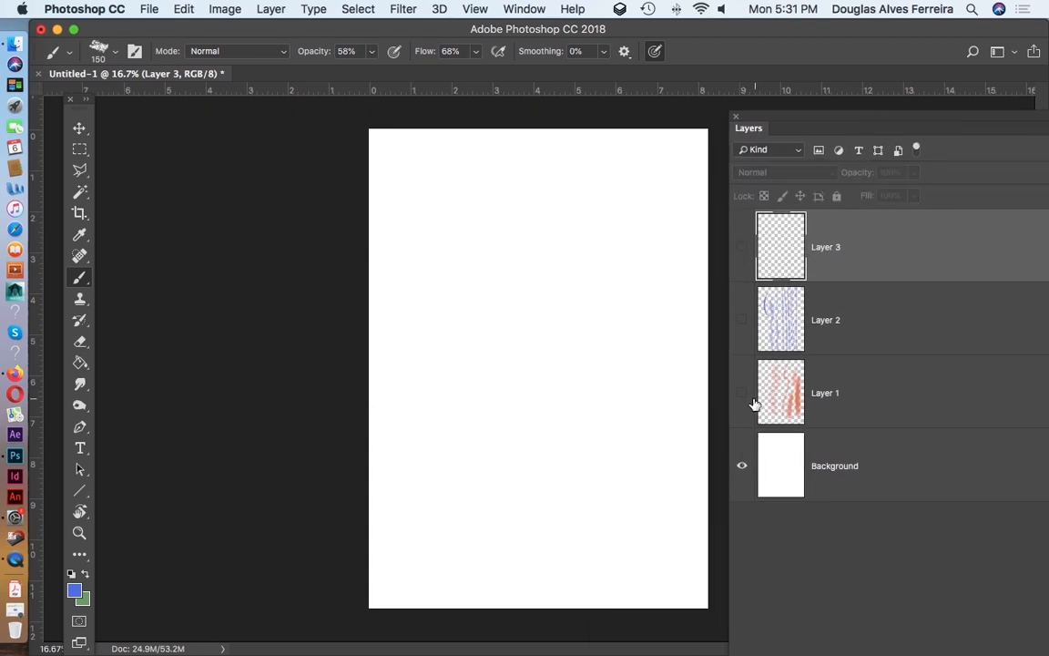
click(742, 393)
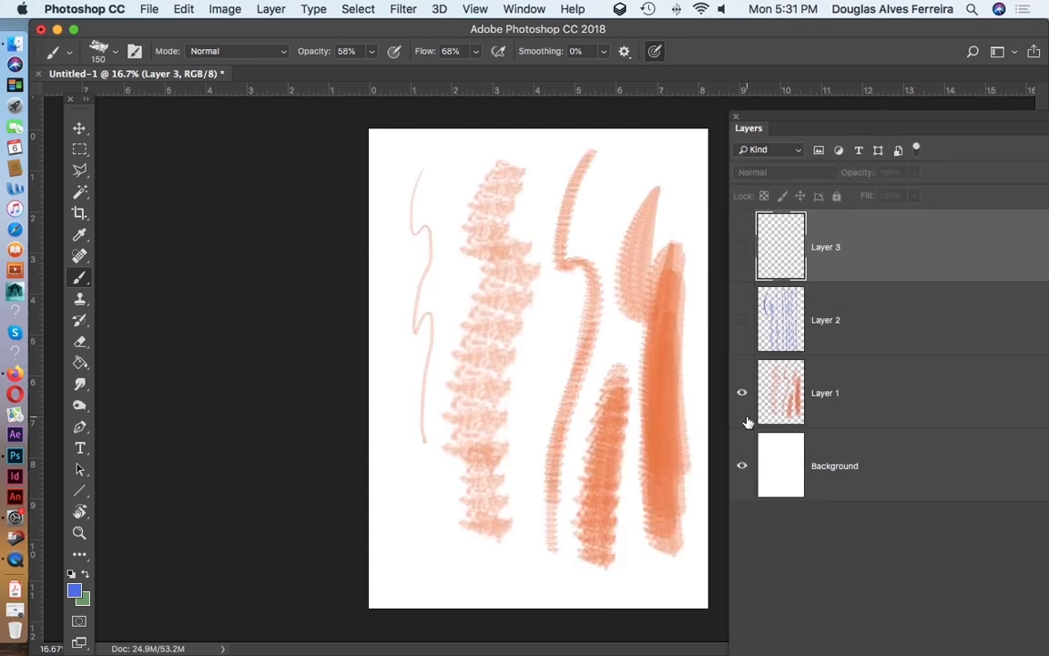
click(743, 322)
click(742, 320)
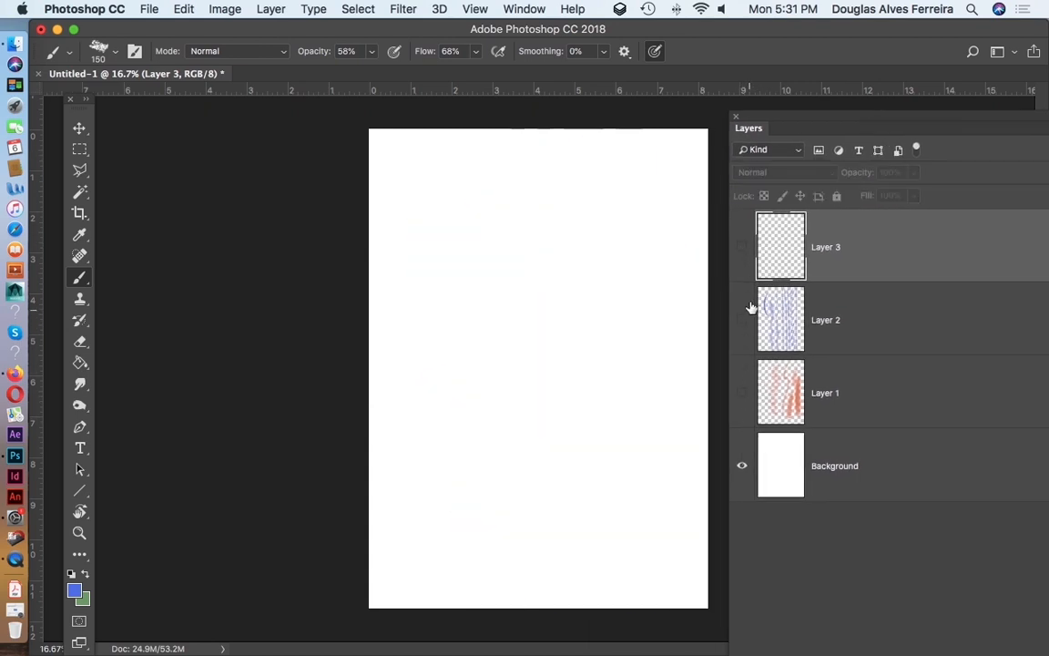
click(743, 249)
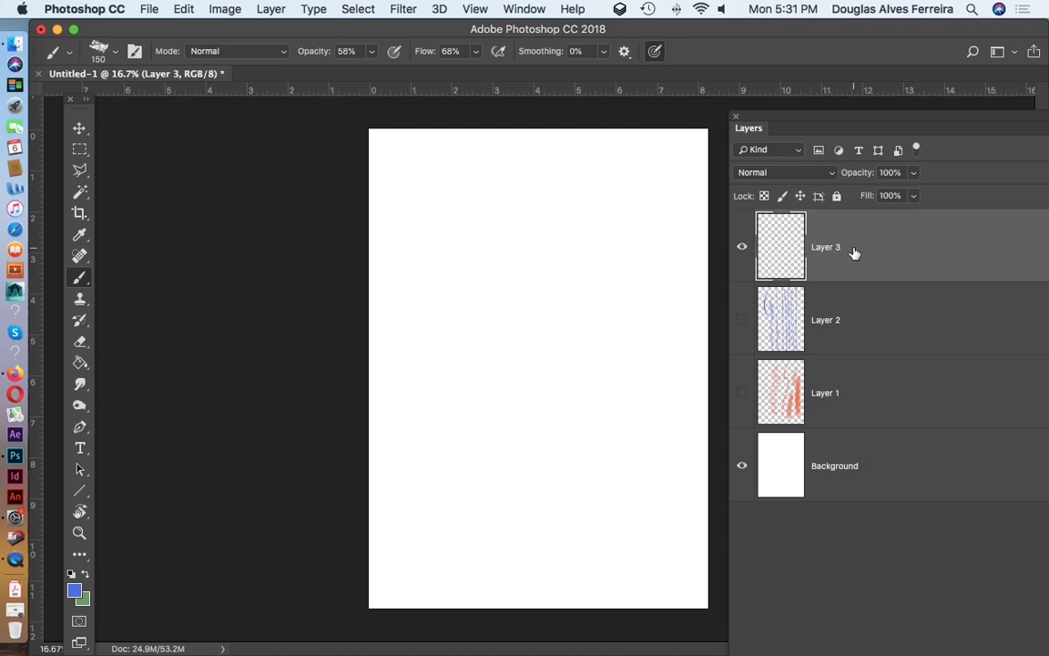
Change the background colour from green to white
click(84, 601)
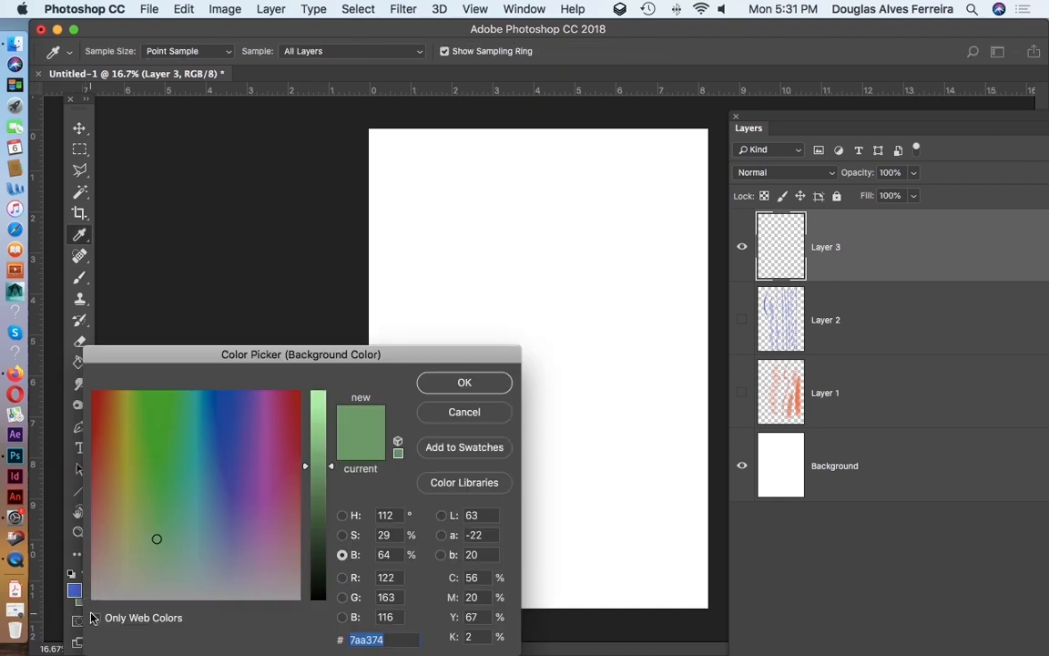
mouse_move(254, 504)
mouse_down()
mouse_move(274, 480)
mouse_move(295, 619)
mouse_up()
drag(306, 469, 334, 386)
click(464, 381)
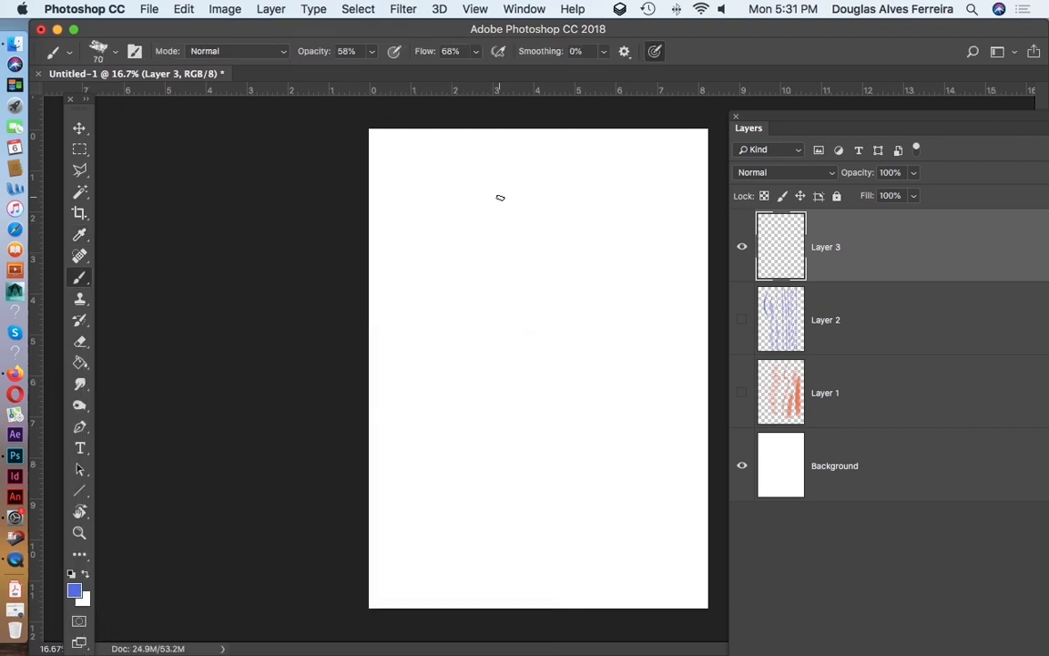
Sketch a large blue circle from overlapping arcs in the upper half of the page with a 70 px brush
drag(480, 196, 455, 309)
drag(480, 198, 469, 325)
mouse_move(463, 219)
mouse_down()
mouse_move(497, 339)
mouse_move(461, 219)
mouse_move(544, 332)
mouse_up()
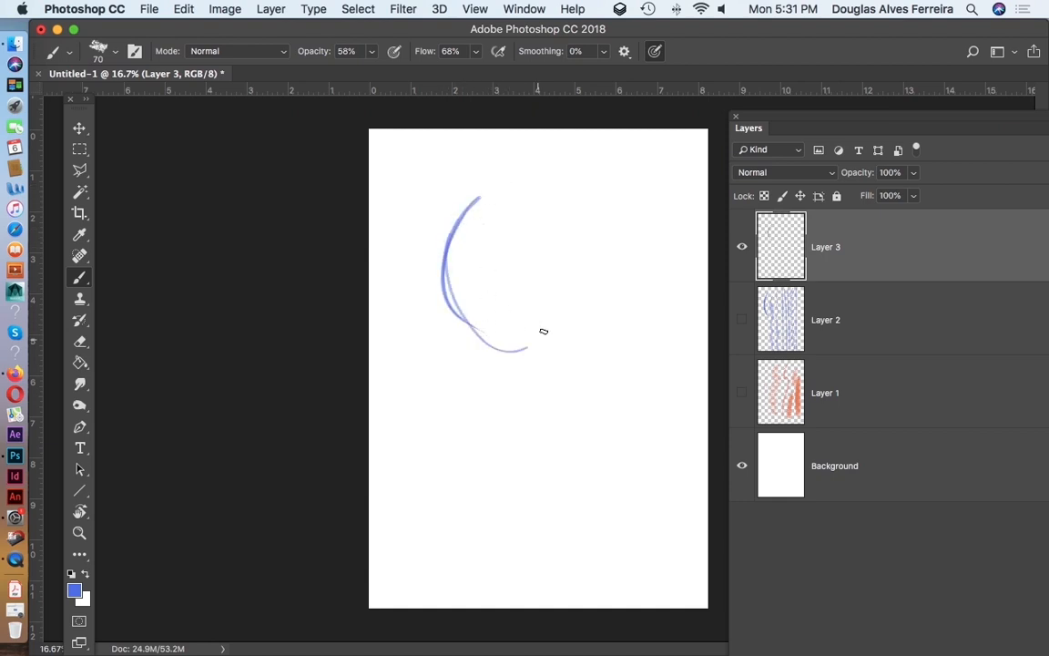
drag(447, 239, 562, 199)
drag(466, 203, 580, 195)
mouse_move(494, 183)
mouse_down()
mouse_move(605, 229)
mouse_move(609, 302)
mouse_up()
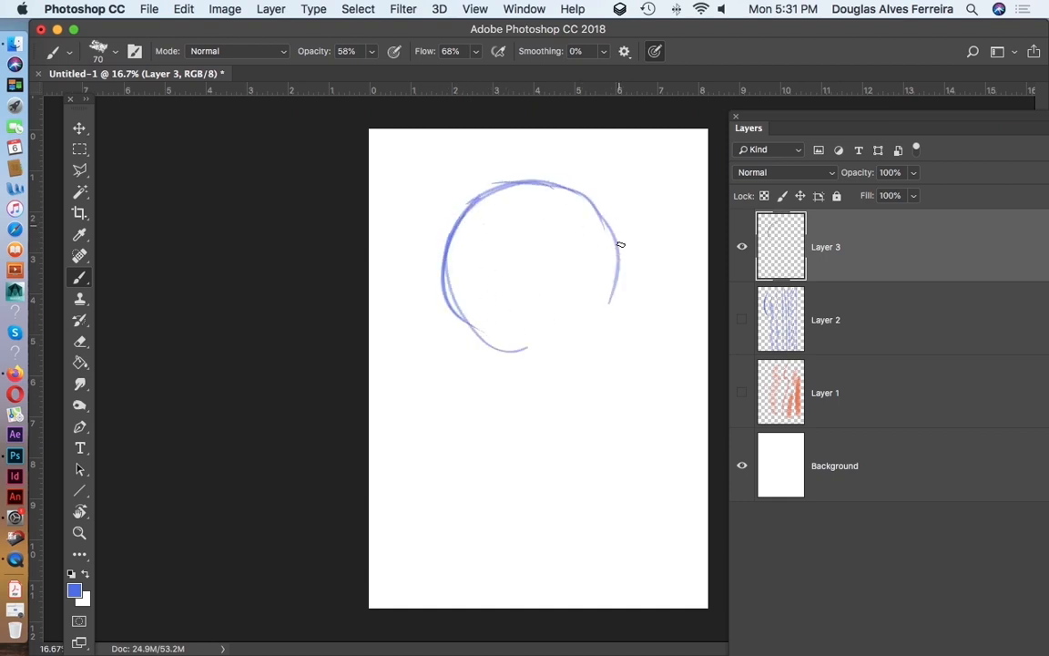
drag(617, 218, 596, 328)
drag(620, 243, 566, 347)
drag(622, 288, 522, 365)
drag(447, 239, 516, 351)
drag(438, 289, 545, 366)
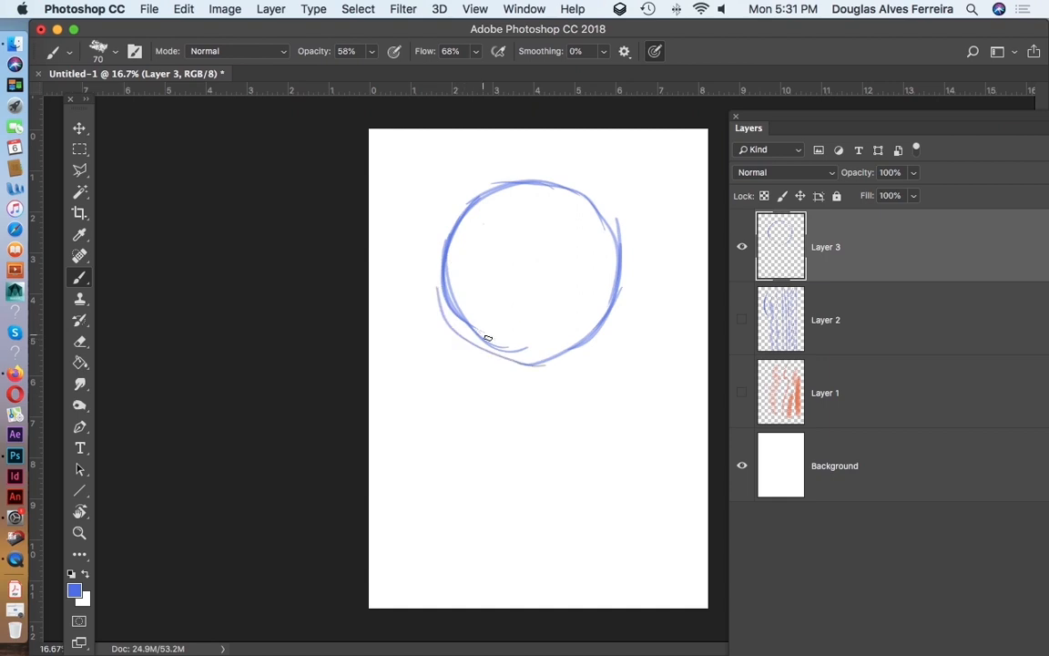
drag(477, 329, 561, 345)
mouse_move(493, 346)
mouse_down()
mouse_move(590, 334)
mouse_move(489, 348)
mouse_up()
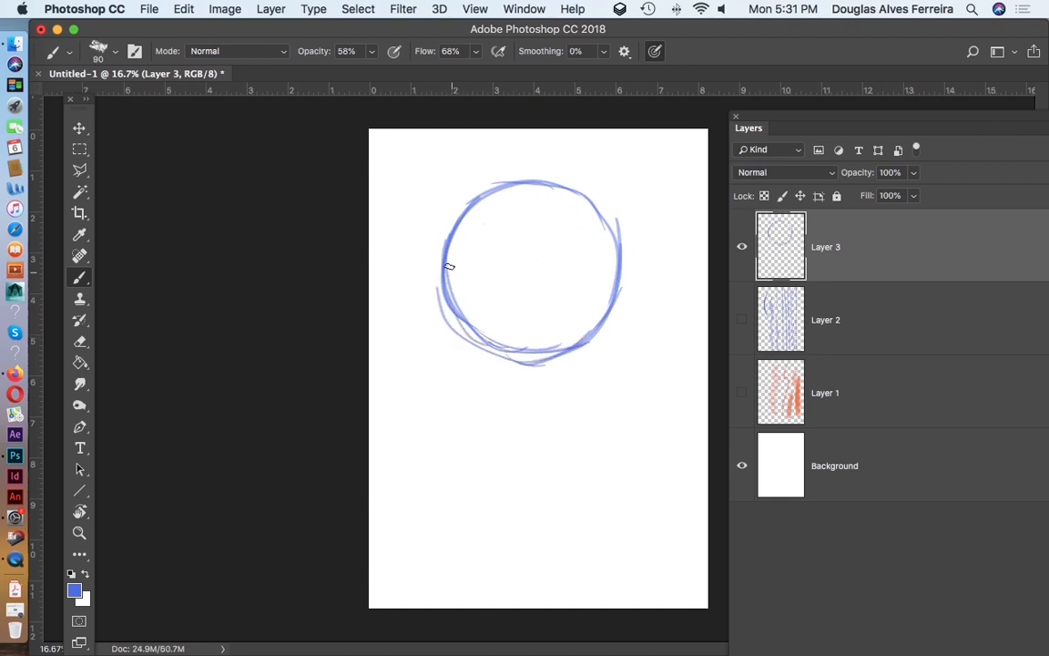
Reinforce the circle's outline with thicker arcs using a 90 px brush
drag(448, 266, 561, 348)
drag(434, 265, 602, 233)
mouse_move(579, 194)
mouse_down()
mouse_move(625, 267)
mouse_move(618, 312)
mouse_up()
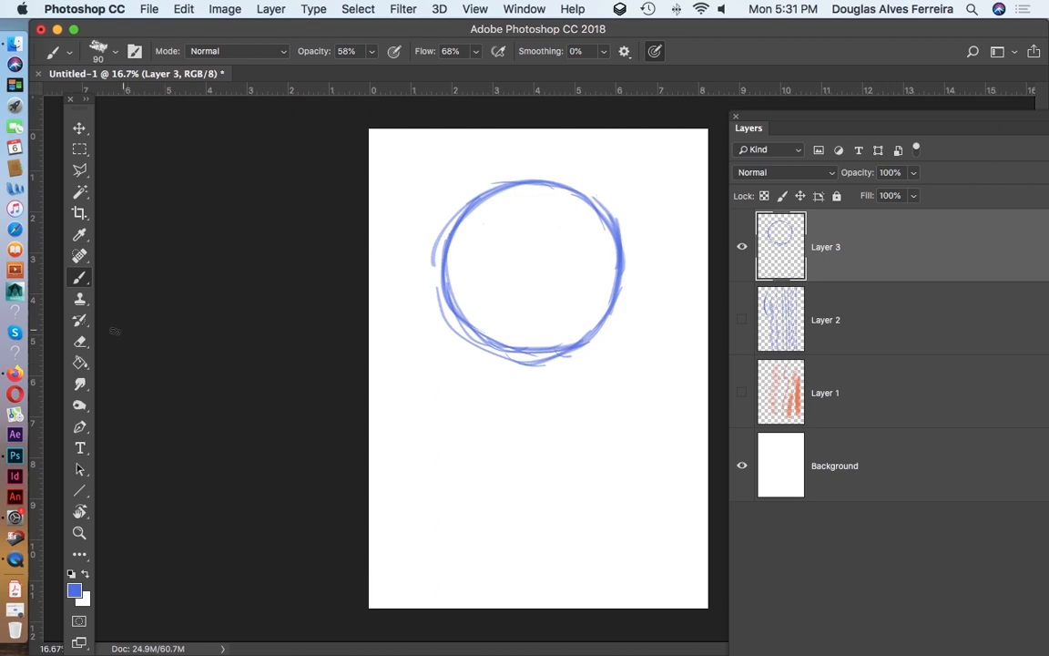
Erase the left side of the blue circle with a soft 200 px eraser at 100% opacity and flow
click(80, 343)
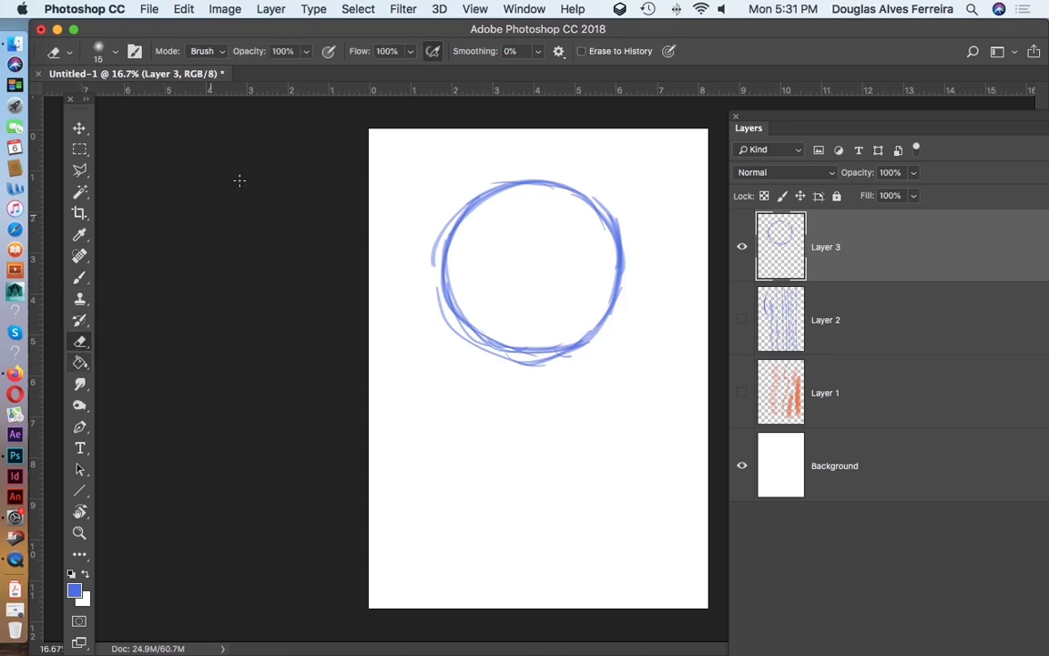
click(134, 51)
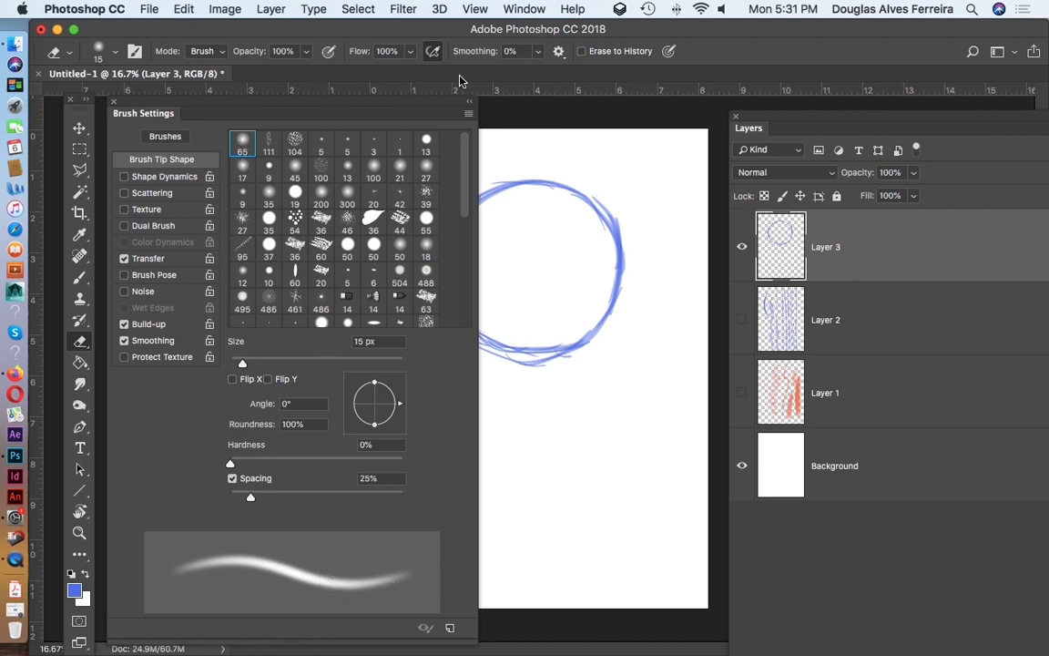
click(114, 103)
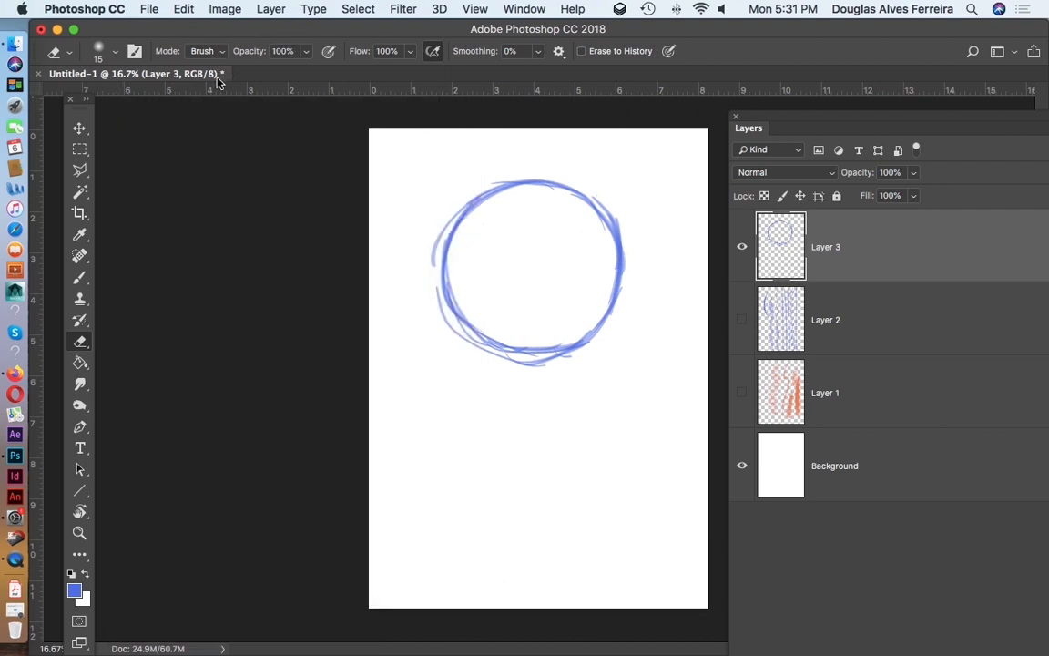
drag(305, 52, 302, 75)
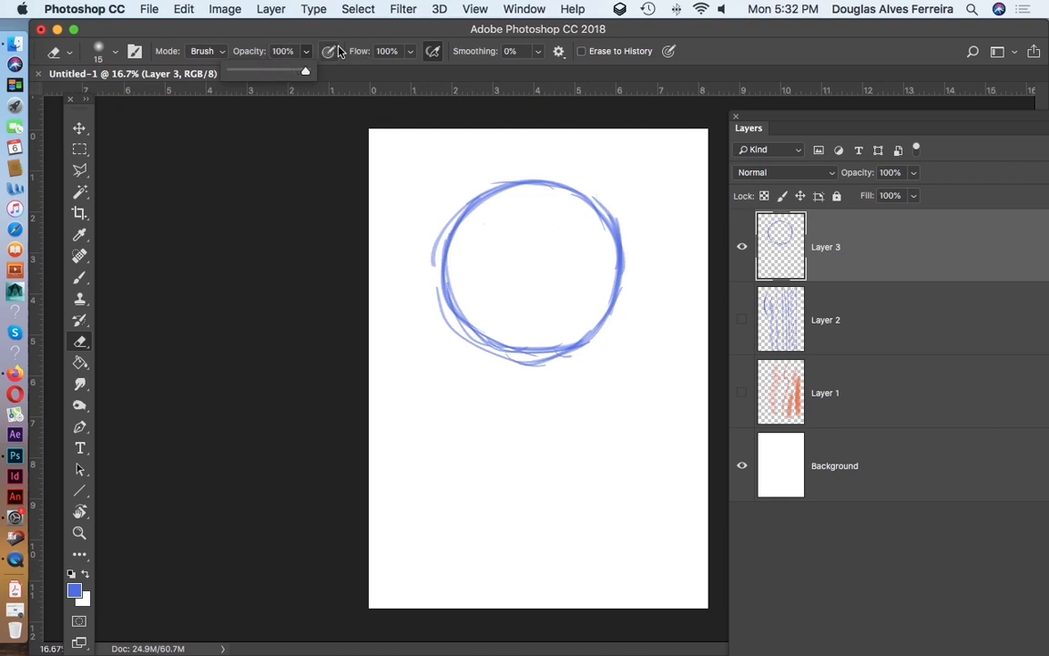
drag(409, 52, 413, 68)
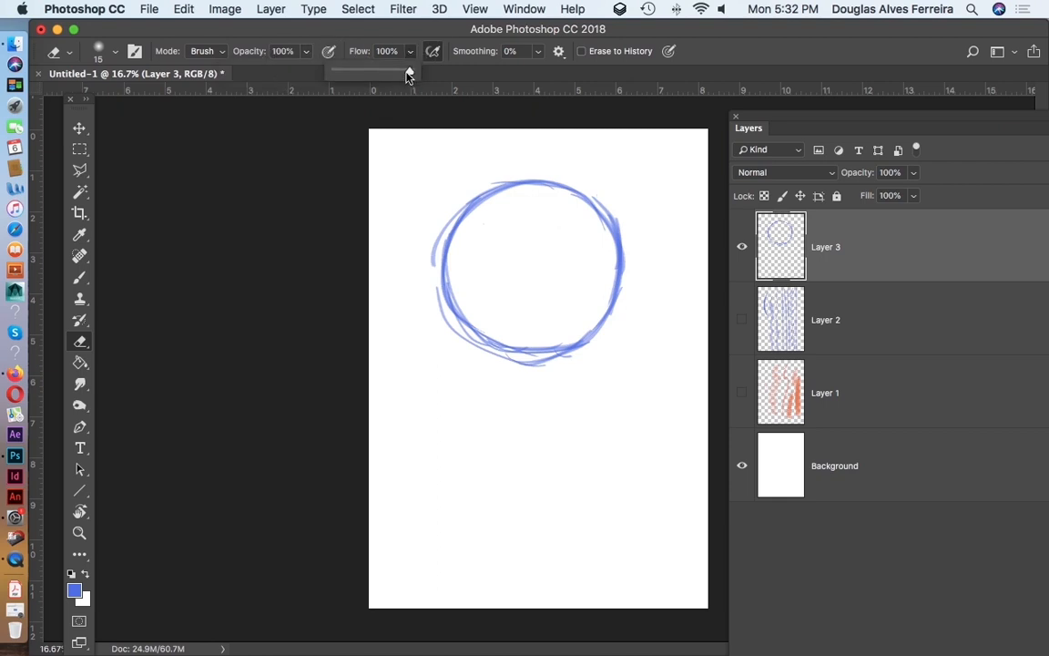
click(483, 192)
key(bracketright)
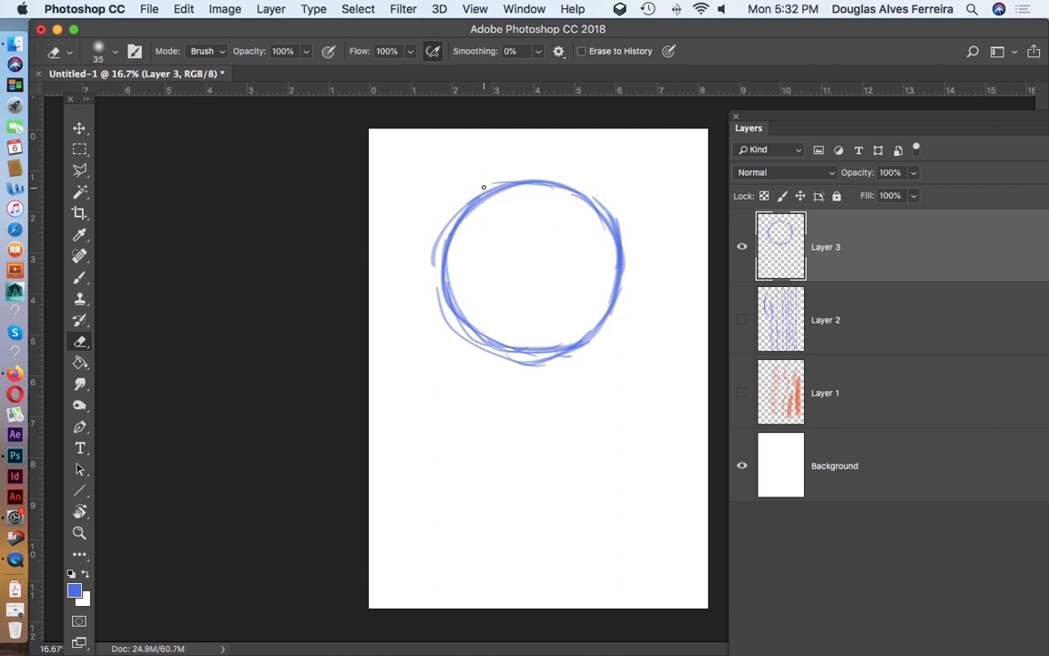
mouse_move(482, 185)
mouse_down()
mouse_move(447, 318)
mouse_move(477, 189)
mouse_move(485, 229)
mouse_move(511, 192)
mouse_move(428, 253)
mouse_up()
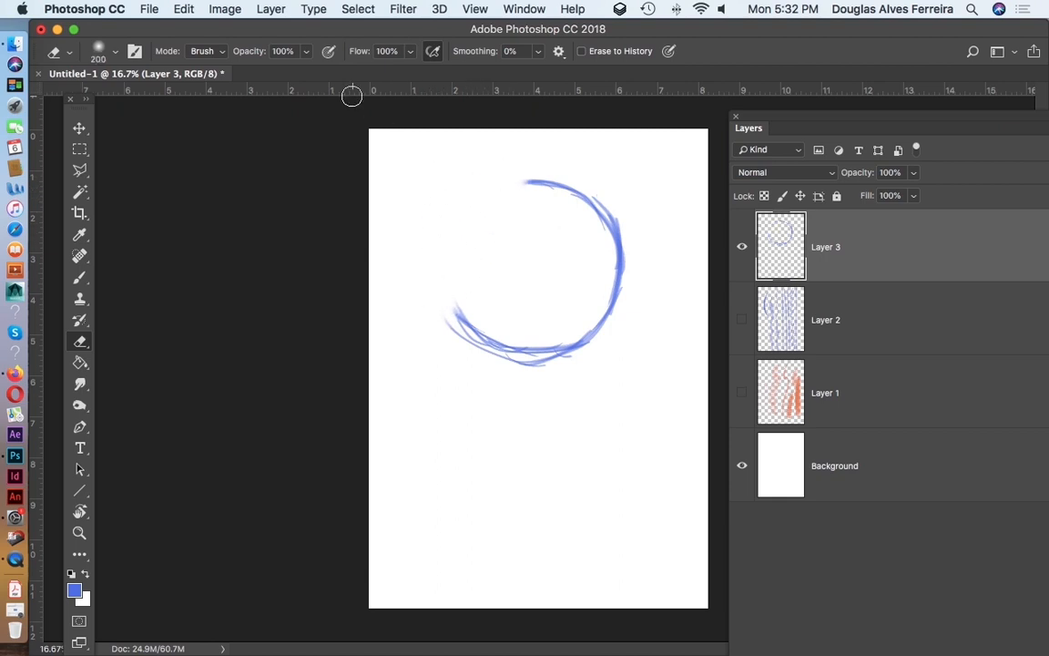
Fade the remaining circle arcs with a 300 px eraser at 53% opacity and 50% flow
click(306, 51)
drag(282, 71, 275, 85)
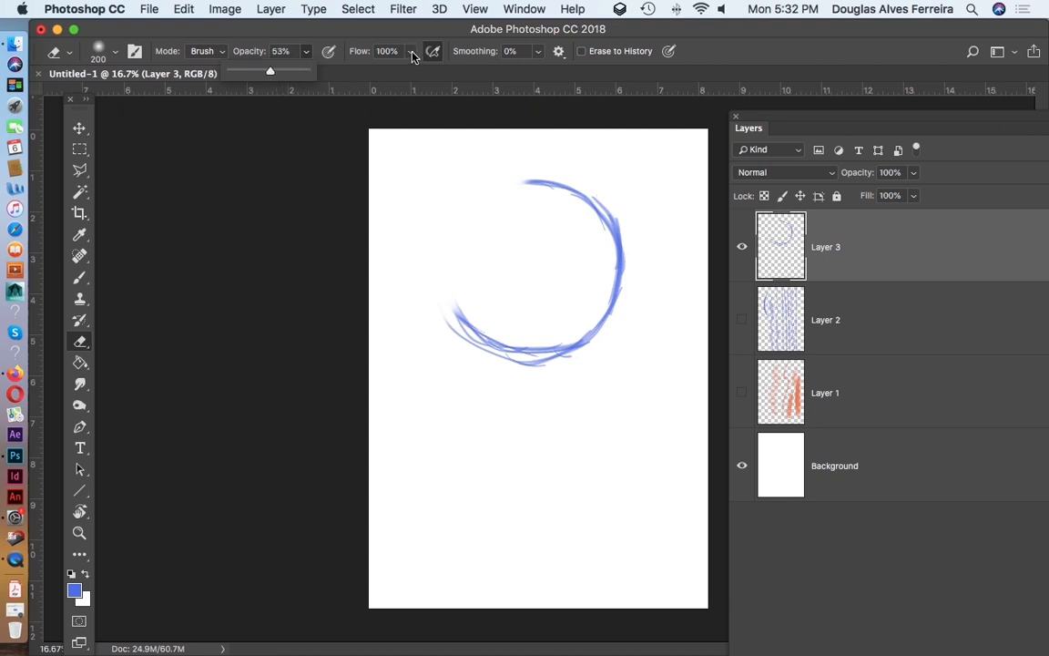
click(410, 56)
click(412, 58)
drag(411, 73, 372, 87)
key(])
mouse_move(595, 201)
mouse_down()
mouse_move(615, 313)
mouse_move(627, 282)
mouse_move(592, 205)
mouse_move(618, 281)
mouse_move(546, 360)
mouse_move(447, 298)
mouse_move(468, 303)
mouse_move(493, 335)
mouse_move(585, 311)
mouse_up()
mouse_move(580, 165)
mouse_down()
mouse_move(478, 310)
mouse_move(508, 372)
mouse_move(615, 332)
mouse_move(593, 342)
mouse_move(520, 176)
mouse_move(609, 304)
mouse_move(515, 363)
mouse_move(462, 325)
mouse_move(721, 192)
mouse_move(462, 378)
mouse_move(468, 220)
mouse_move(505, 349)
mouse_up()
Restore the eraser's opacity and flow to 100% and wipe away the faint remains of the circle
click(307, 52)
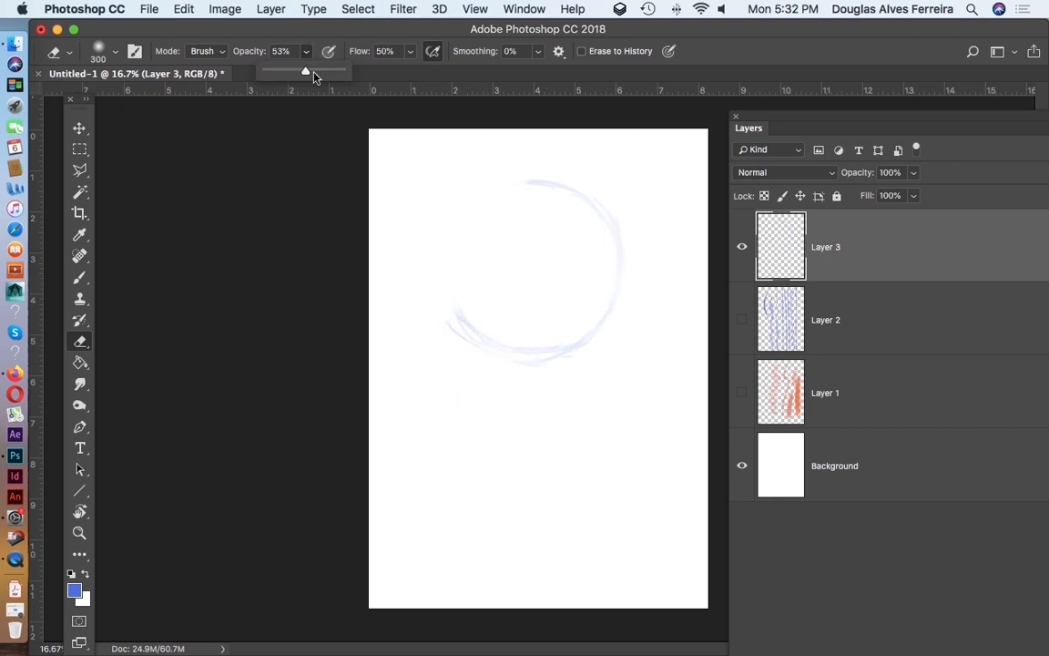
click(411, 55)
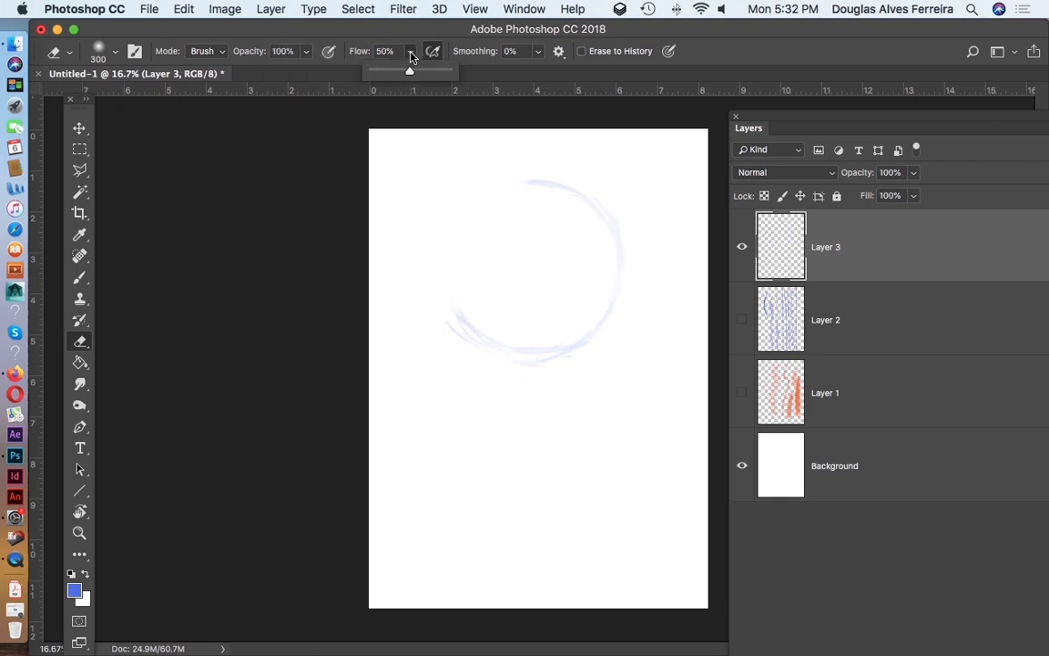
drag(447, 75, 460, 73)
mouse_move(571, 148)
mouse_down()
mouse_move(558, 176)
mouse_move(599, 337)
mouse_move(458, 257)
mouse_move(639, 250)
mouse_move(534, 330)
mouse_move(722, 234)
mouse_up()
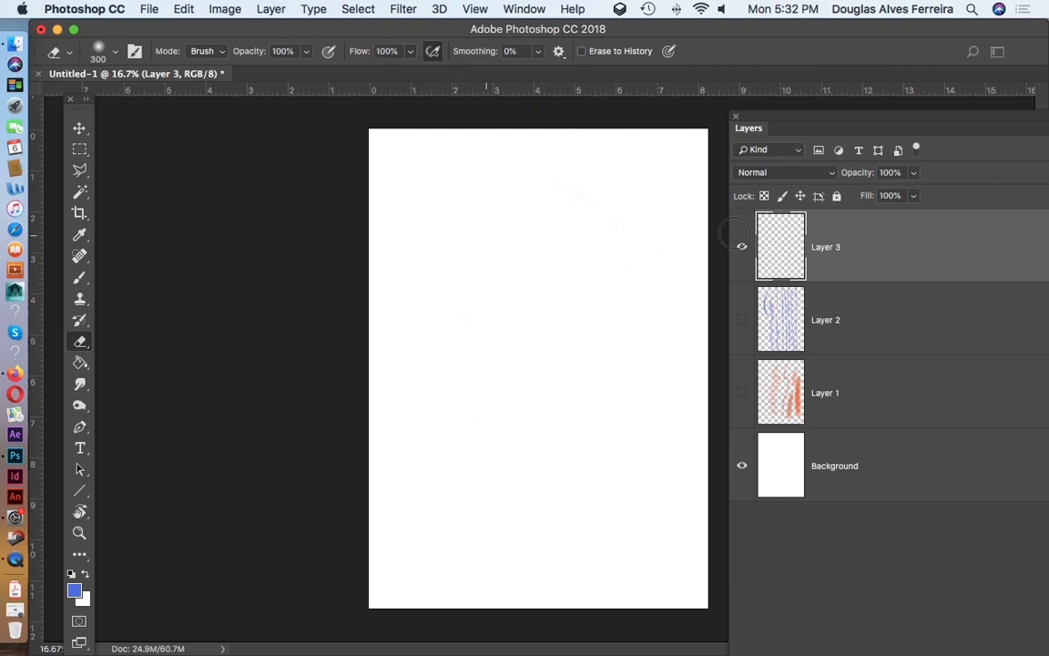
Sketch a new blue circle in the page's upper half with a 40 px brush, adding horizontal and vertical contour curves at 45 px
click(78, 275)
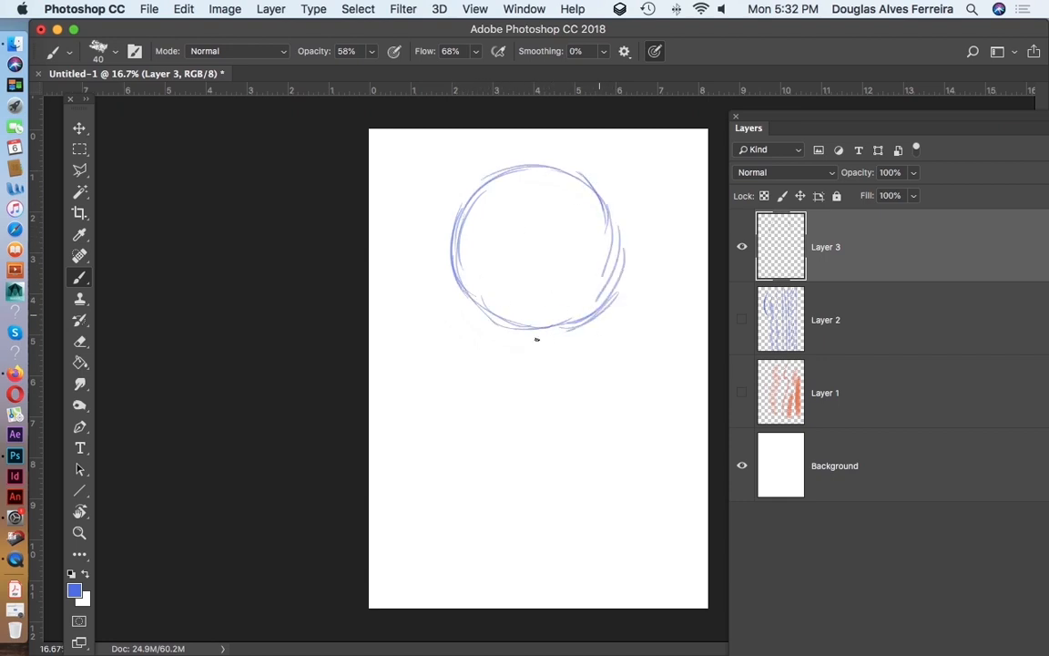
drag(468, 303, 550, 339)
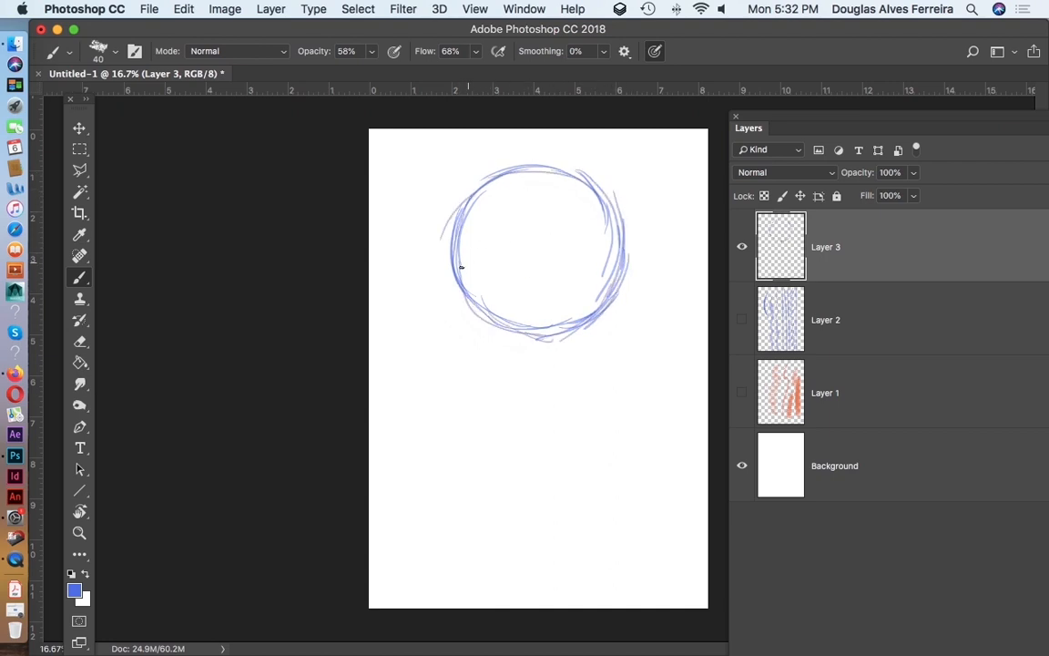
mouse_move(460, 261)
mouse_down()
mouse_move(618, 235)
mouse_move(586, 270)
mouse_move(484, 287)
mouse_move(612, 239)
mouse_move(452, 255)
mouse_move(490, 293)
mouse_move(461, 244)
mouse_move(514, 288)
mouse_move(613, 234)
mouse_move(505, 293)
mouse_move(529, 287)
mouse_move(606, 240)
mouse_move(597, 246)
mouse_move(608, 224)
mouse_move(569, 273)
mouse_move(608, 237)
mouse_move(552, 282)
mouse_up()
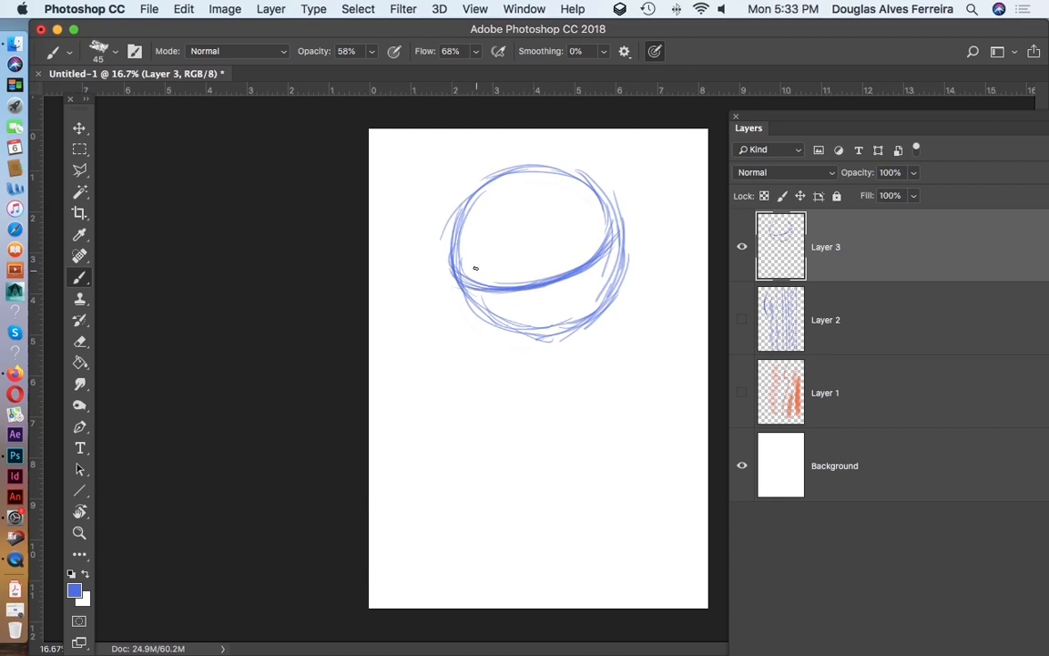
mouse_move(500, 177)
mouse_down()
mouse_move(480, 217)
mouse_move(479, 261)
mouse_move(550, 338)
mouse_up()
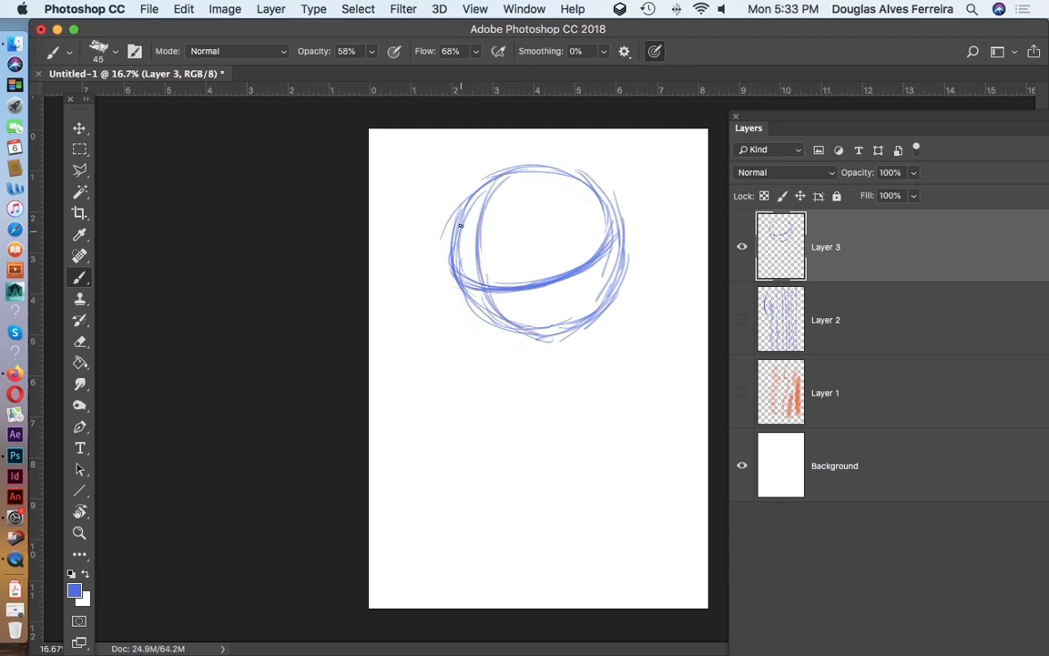
Reinforce the new circle's outline all the way round with overlapping 45 px strokes
mouse_move(461, 225)
mouse_down()
mouse_move(465, 292)
mouse_move(495, 342)
mouse_up()
mouse_move(440, 262)
mouse_down()
mouse_move(458, 293)
mouse_move(534, 333)
mouse_up()
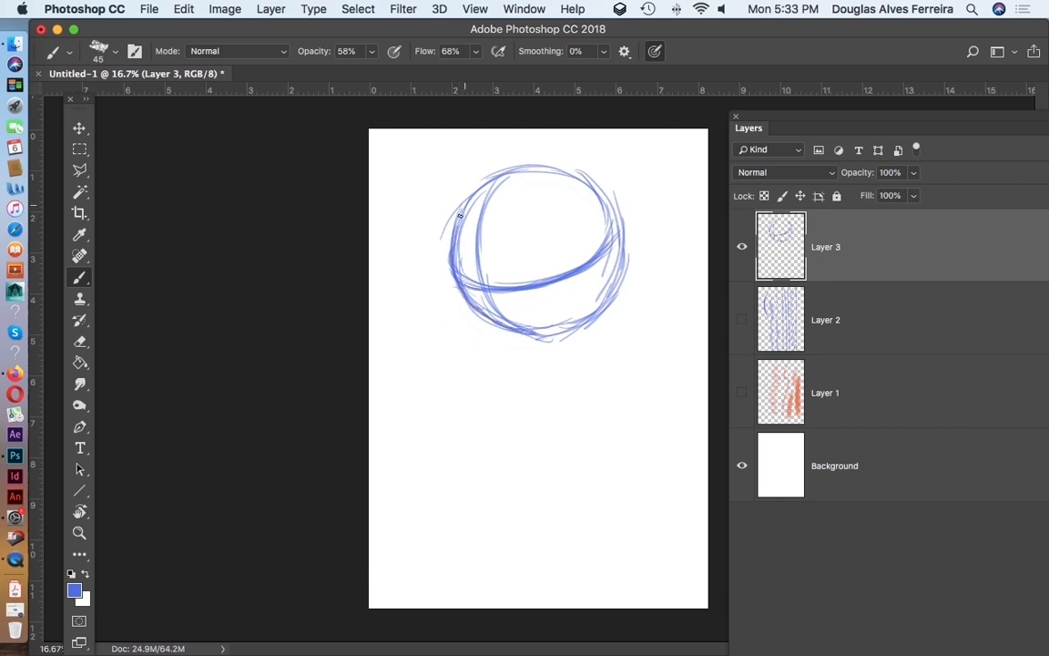
mouse_move(461, 220)
mouse_down()
mouse_move(494, 180)
mouse_move(467, 197)
mouse_move(539, 169)
mouse_move(512, 171)
mouse_move(569, 169)
mouse_move(544, 170)
mouse_move(593, 183)
mouse_move(616, 219)
mouse_move(619, 264)
mouse_up()
mouse_move(621, 217)
mouse_down()
mouse_move(608, 293)
mouse_move(587, 316)
mouse_move(540, 338)
mouse_move(519, 335)
mouse_move(472, 257)
mouse_up()
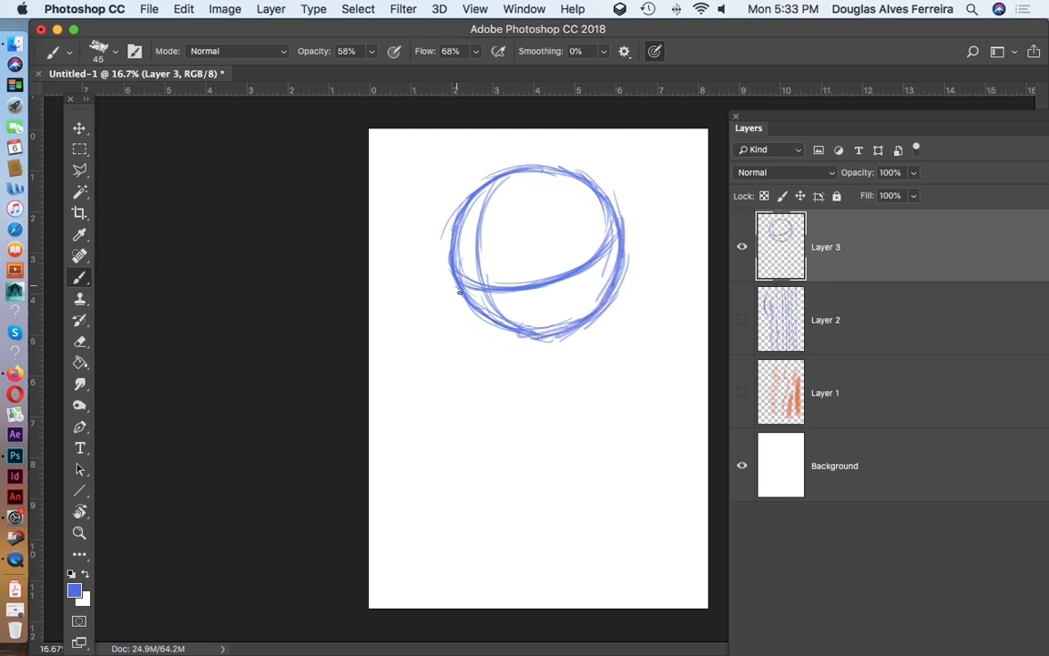
Enlarge the brush to 70 px and thicken the sphere's outline and its vertical contour curve
key(bracketright)
key(bracketright)
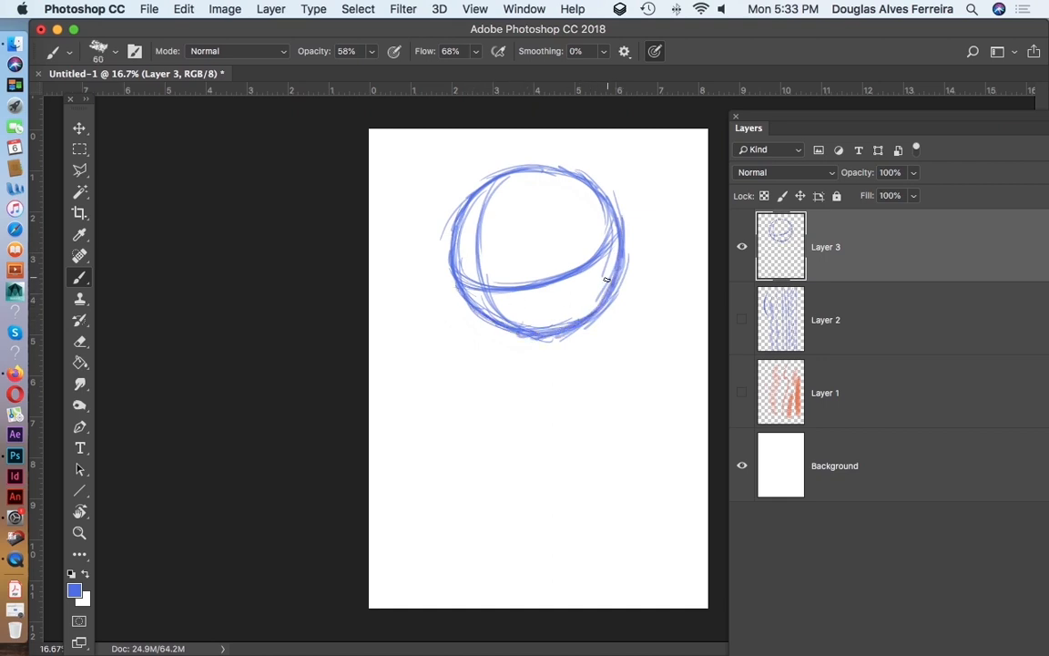
key(bracketright)
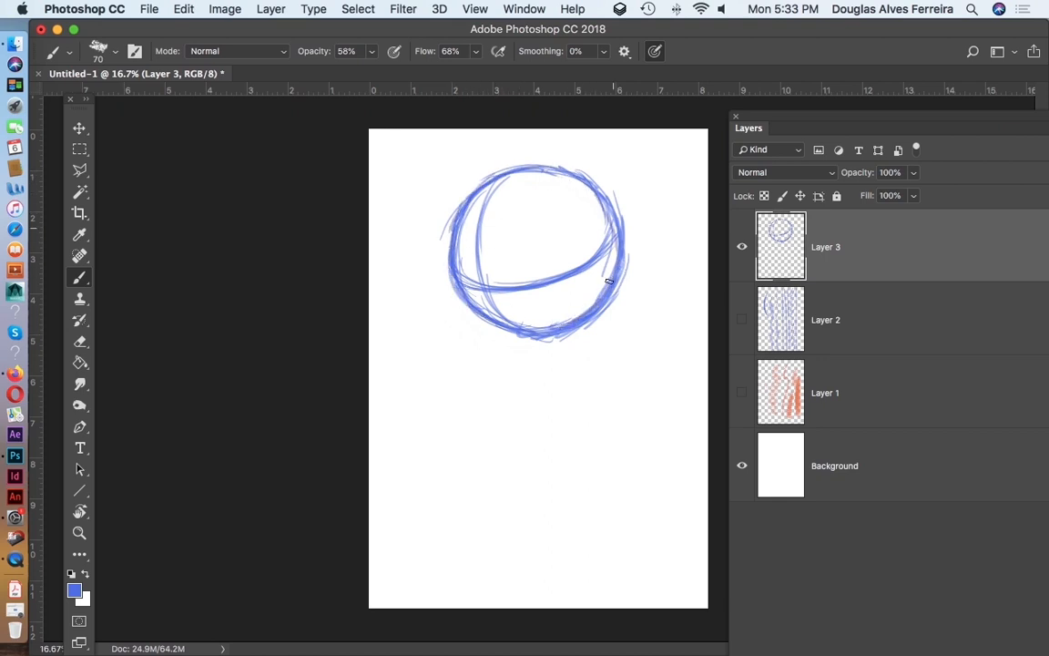
mouse_move(506, 176)
mouse_down()
mouse_move(476, 251)
mouse_move(495, 311)
mouse_up()
drag(478, 198, 514, 326)
drag(493, 243, 495, 282)
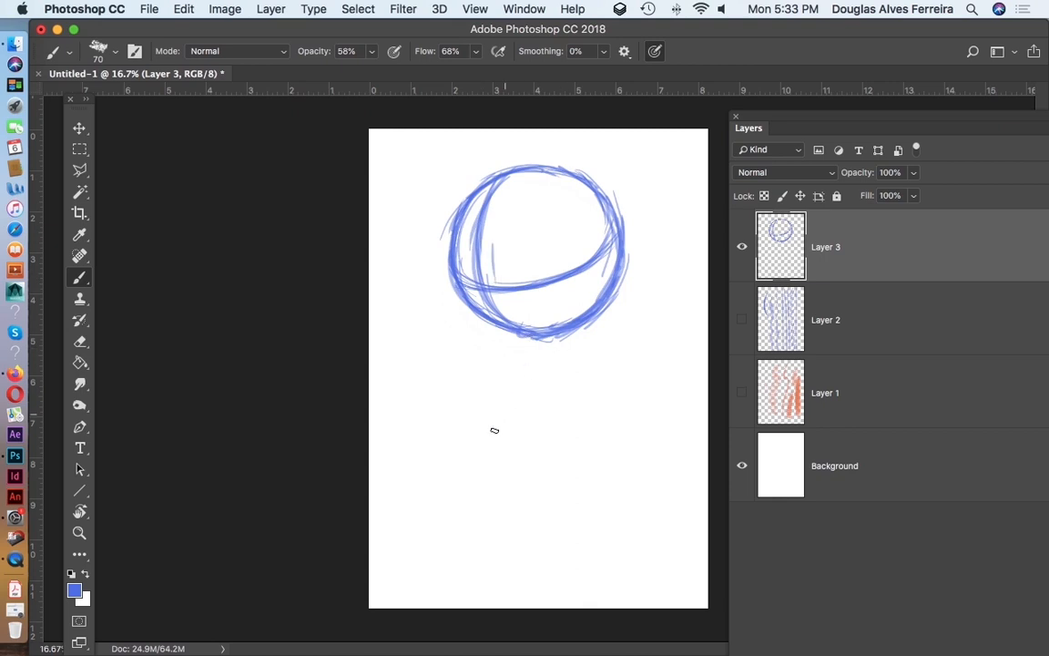
Draw four wavy and four straight vertical lines below the sphere with a 60 px brush
key(bracketleft)
mouse_move(453, 339)
mouse_down()
mouse_move(444, 409)
mouse_move(465, 425)
mouse_move(455, 572)
mouse_up()
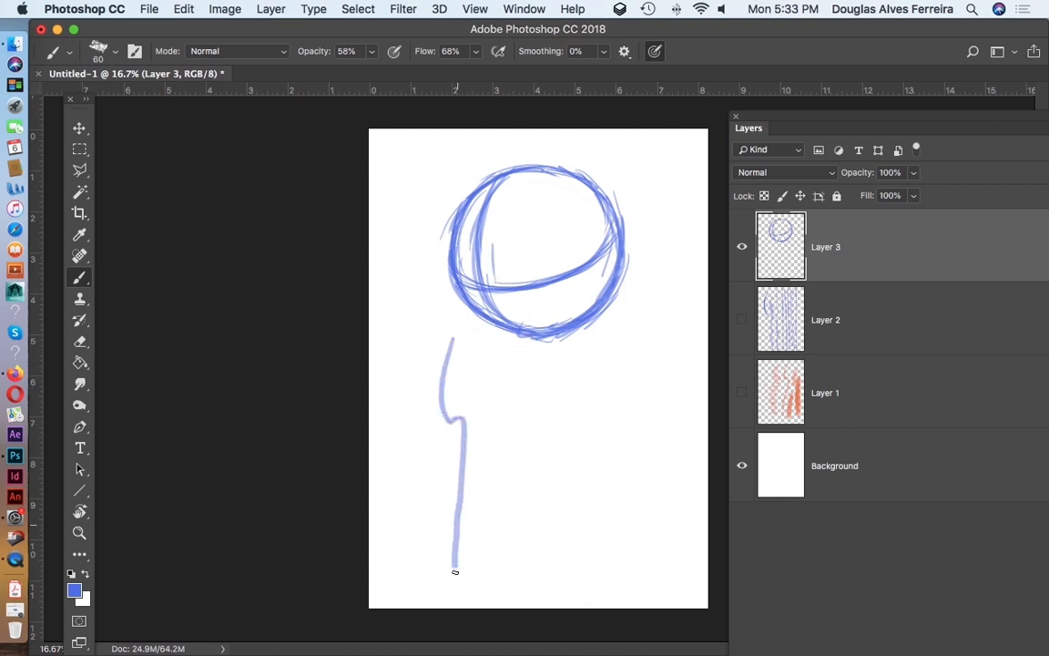
mouse_move(472, 331)
mouse_down()
mouse_move(479, 570)
mouse_move(504, 497)
mouse_move(494, 599)
mouse_up()
drag(510, 344, 512, 601)
drag(545, 351, 551, 575)
drag(561, 352, 564, 583)
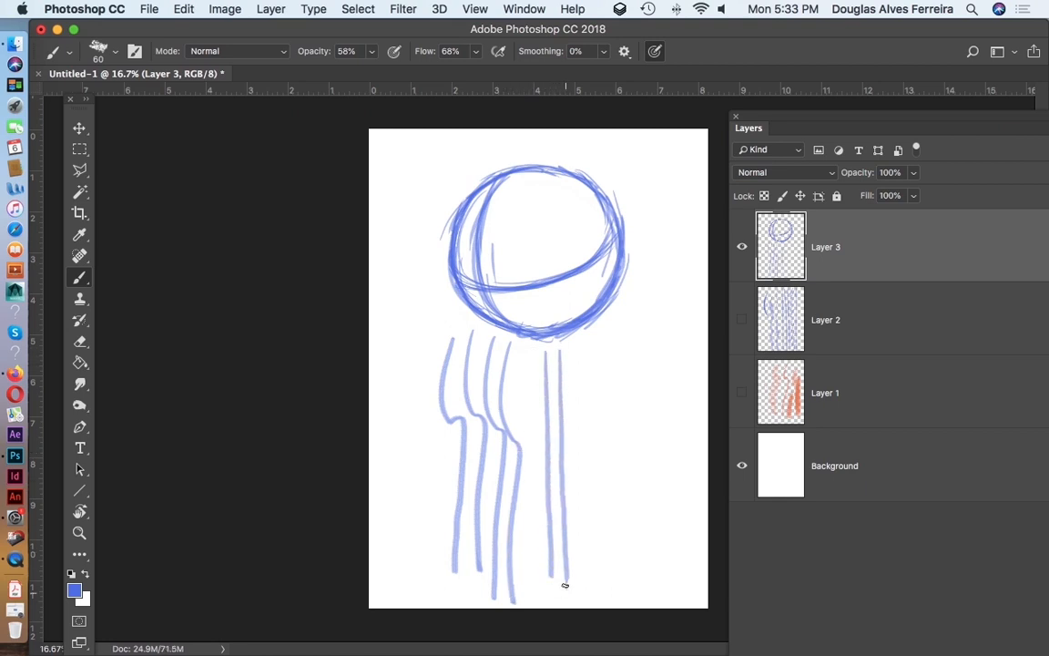
drag(574, 351, 583, 592)
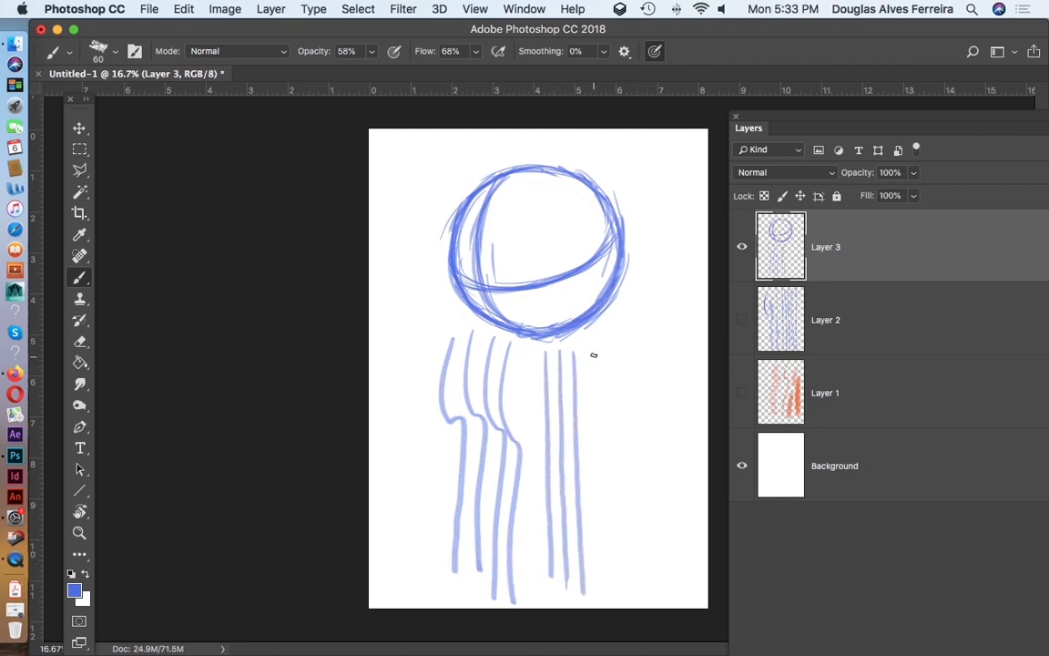
drag(590, 349, 600, 601)
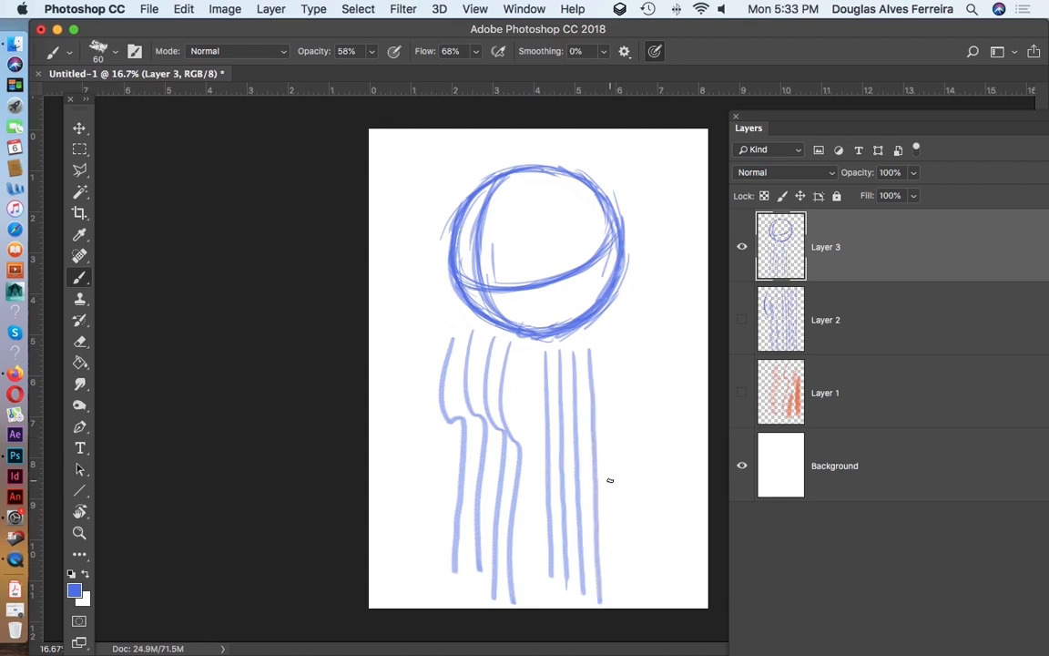
Add short diagonal strokes and three long vertical lines along the right side of the page below the sphere
drag(604, 340, 643, 439)
drag(606, 375, 637, 463)
mouse_move(606, 424)
mouse_down()
mouse_move(635, 507)
mouse_move(632, 606)
mouse_up()
drag(650, 366, 646, 585)
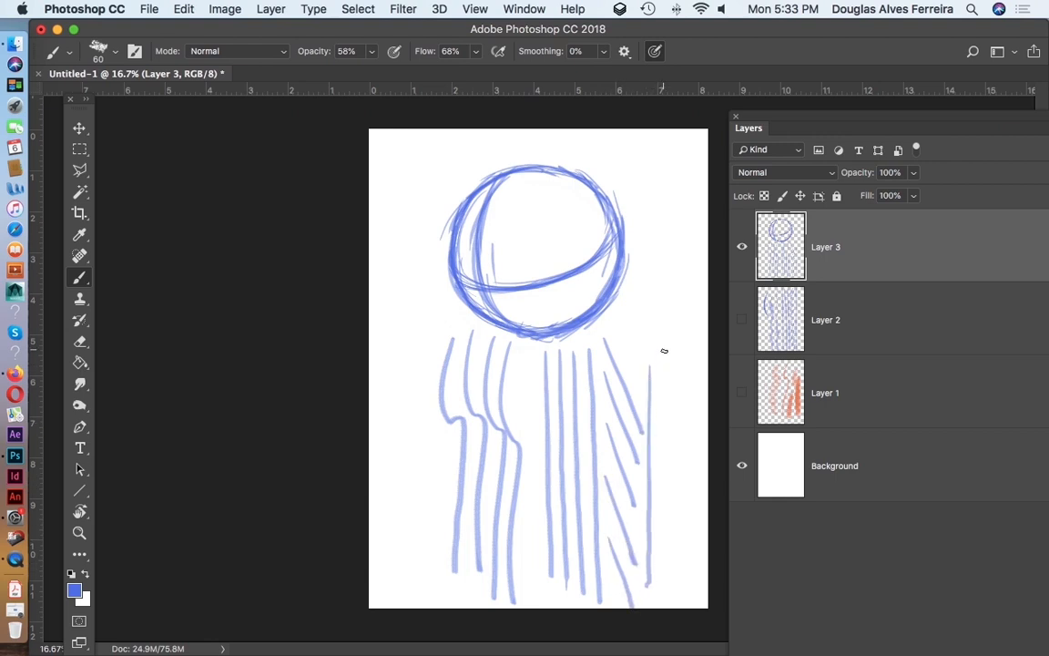
drag(664, 351, 659, 603)
drag(681, 352, 675, 601)
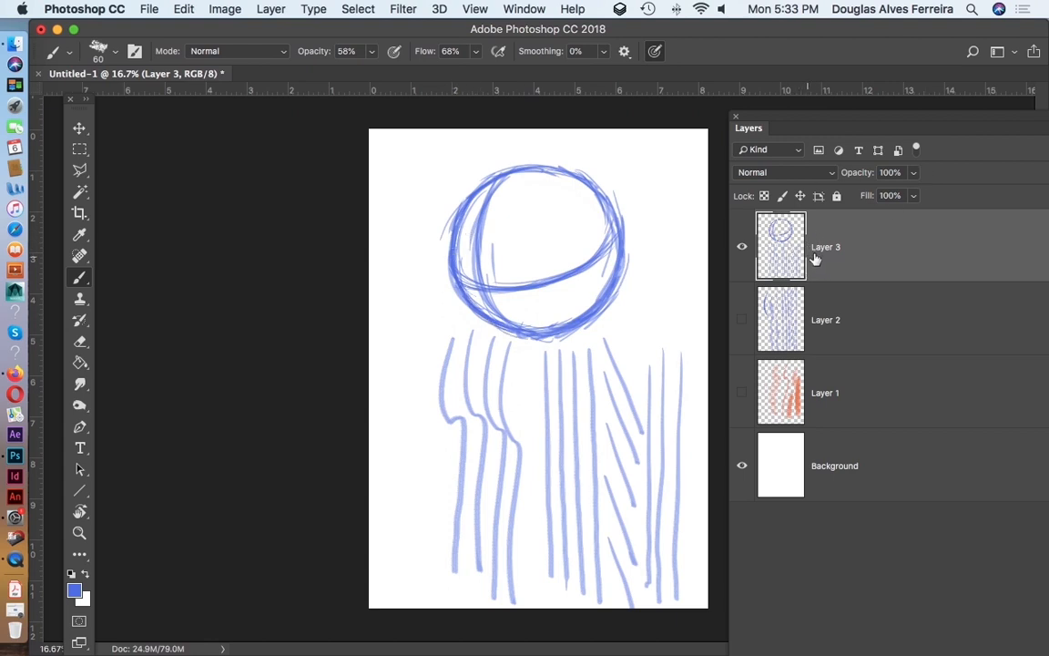
Toggle Layer 3's visibility off and on, and lower the layer's opacity to 34%
click(742, 246)
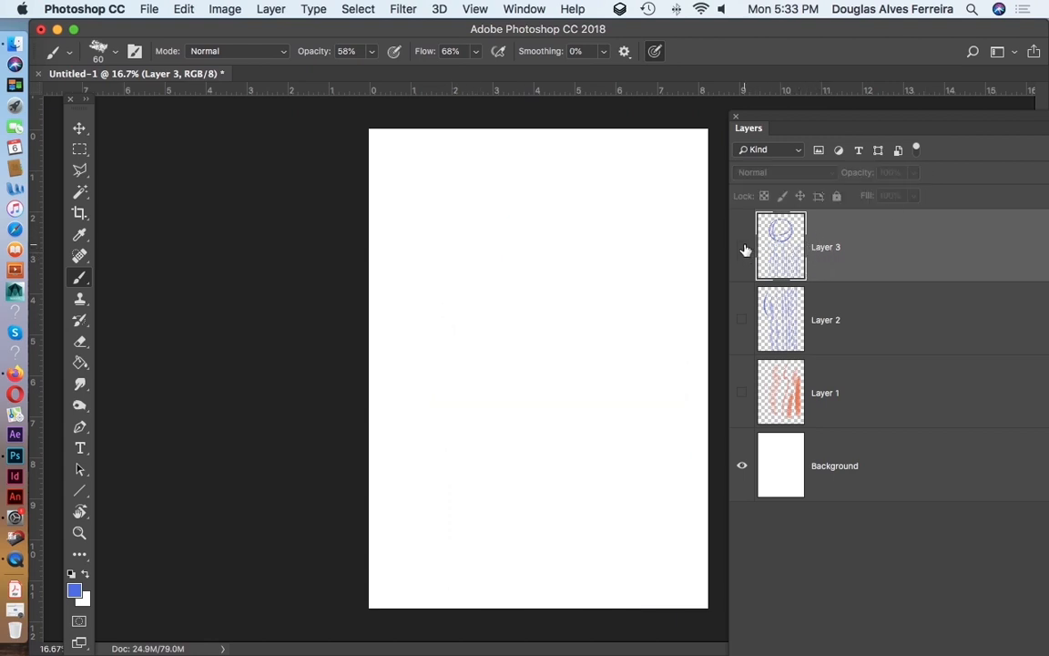
click(743, 246)
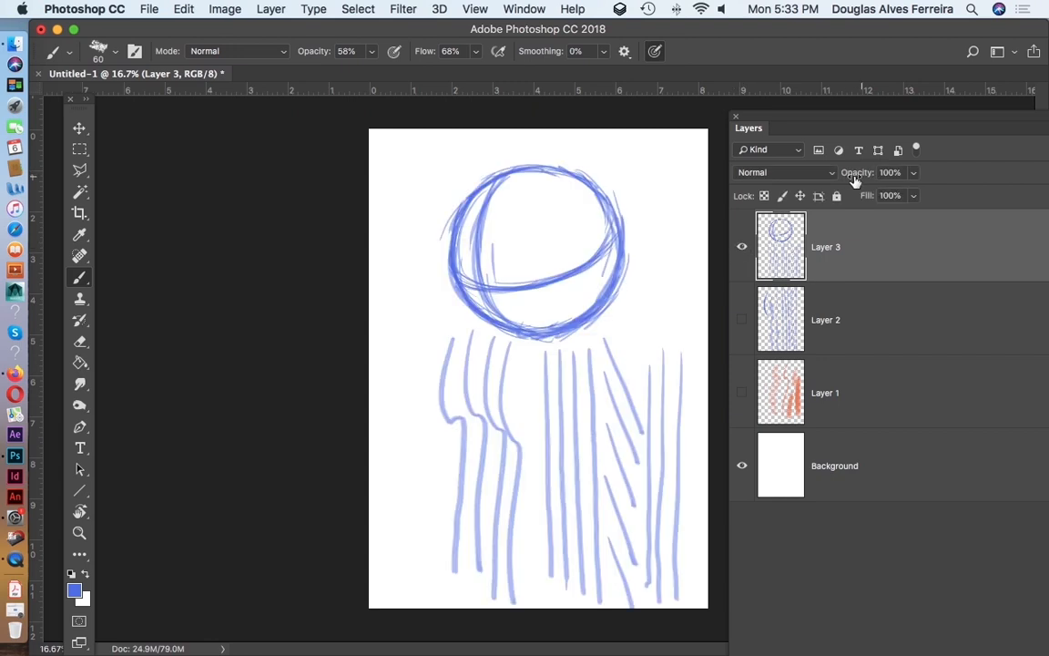
click(913, 173)
drag(906, 197, 862, 199)
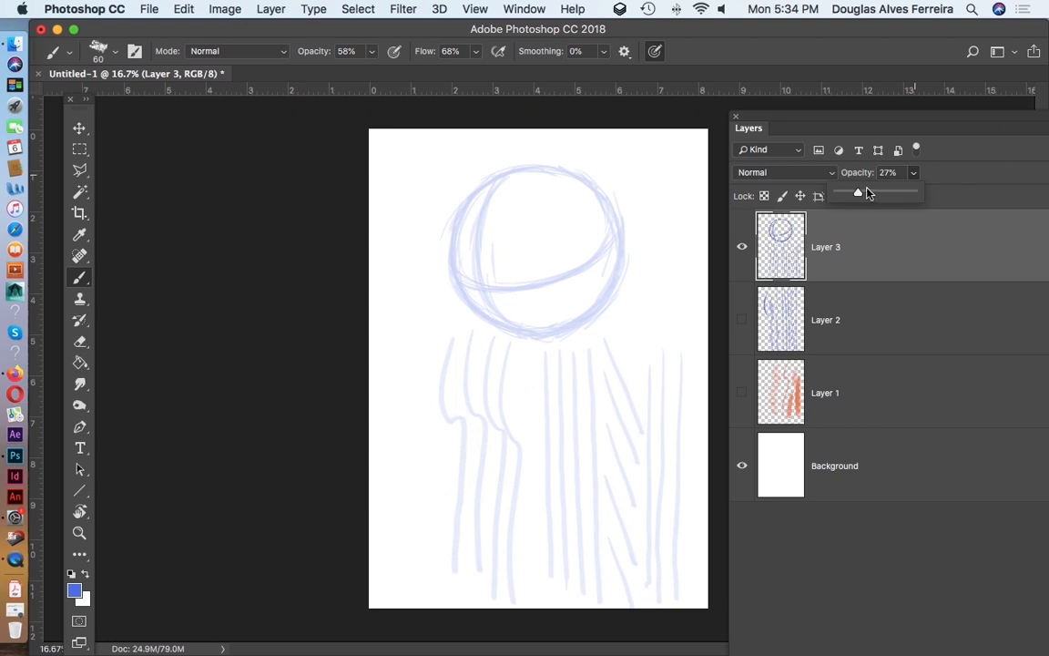
drag(857, 194, 918, 194)
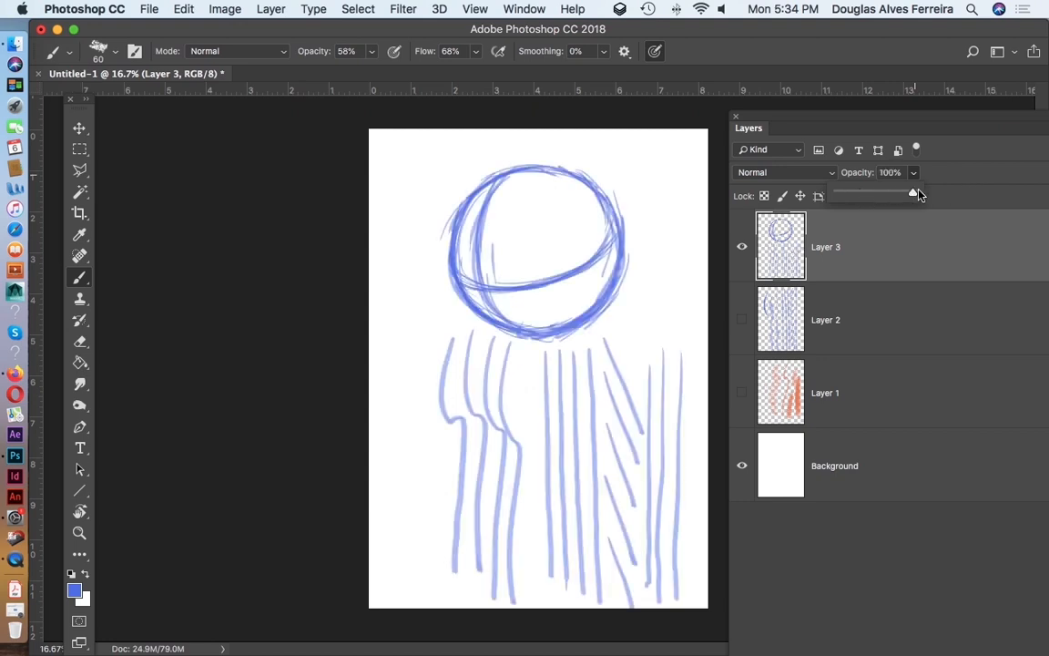
drag(854, 205, 862, 198)
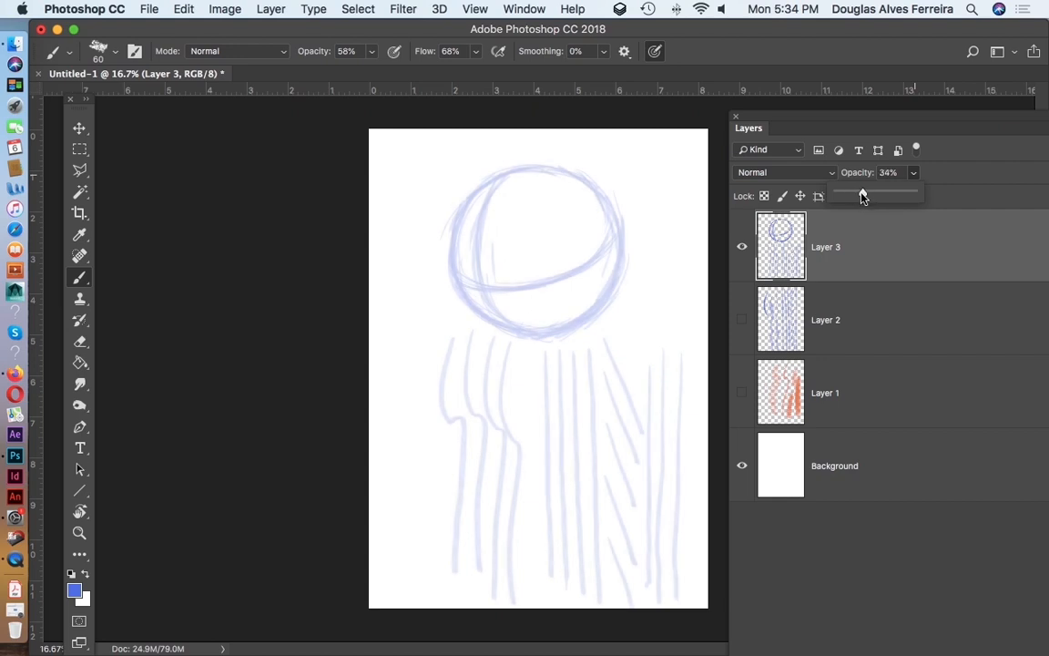
Create a new empty layer above Layer 3 with default settings, repositioning the Layers panel clear of the drawing
drag(925, 122, 882, 101)
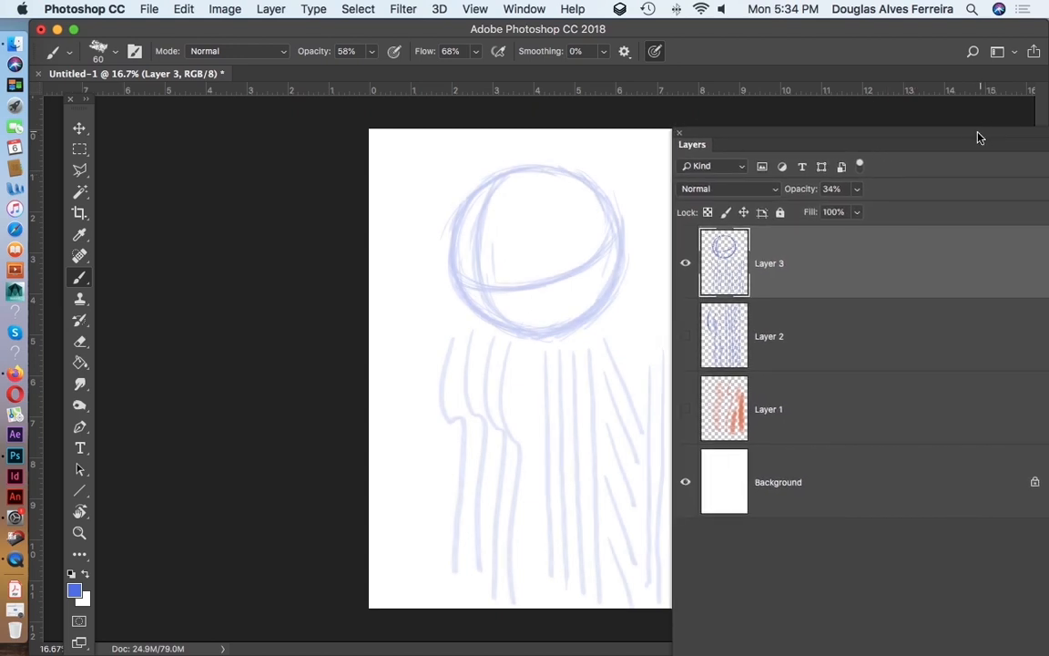
drag(979, 137, 860, 148)
click(943, 156)
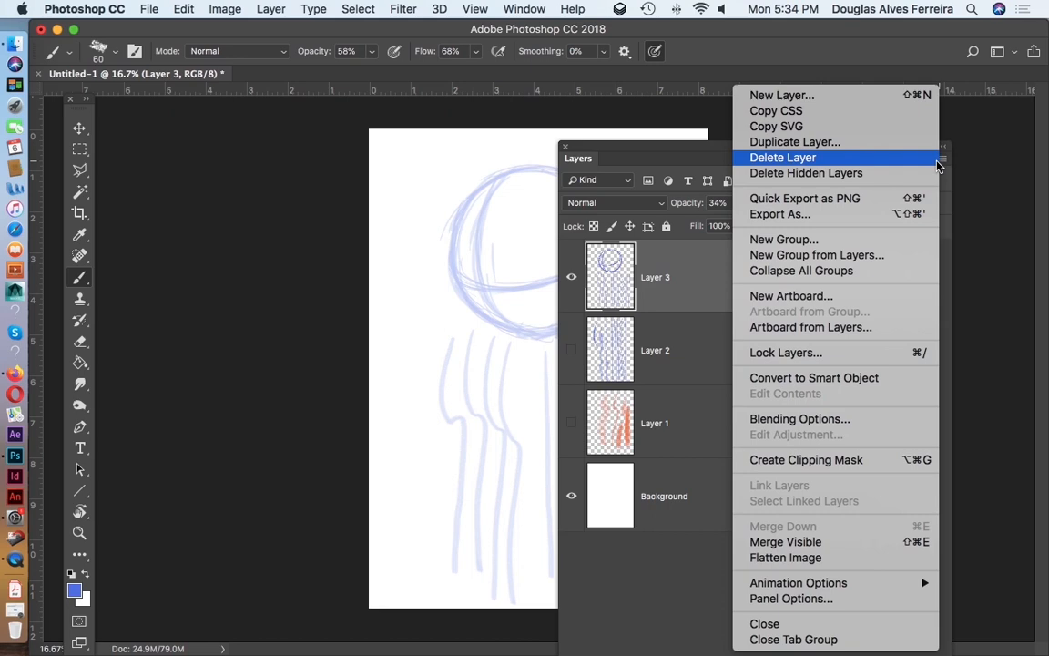
click(845, 96)
key(Return)
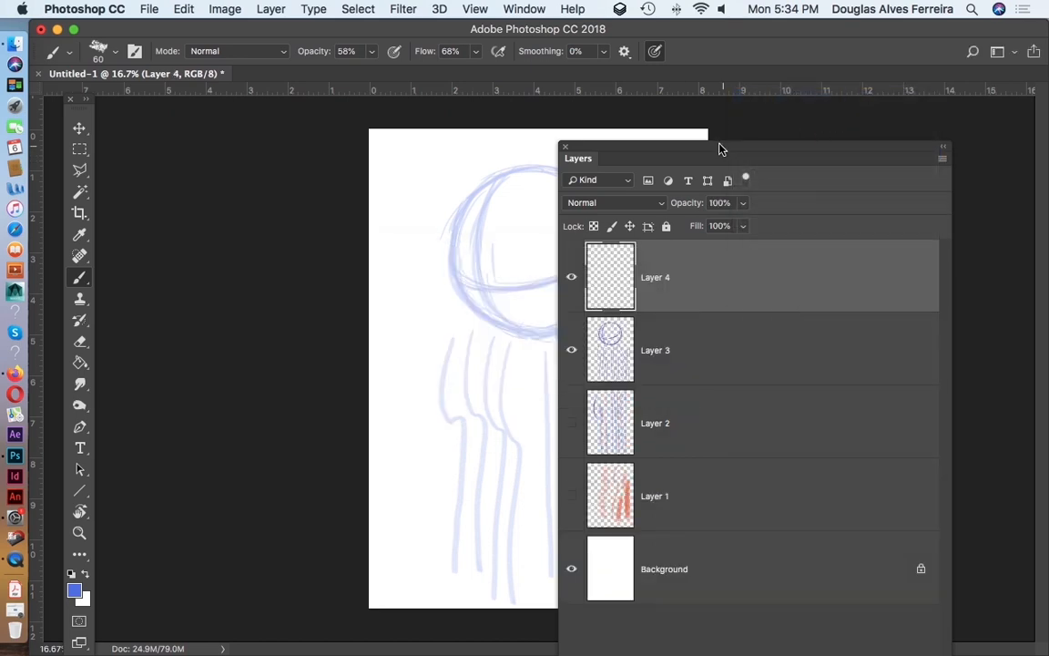
drag(719, 149, 875, 128)
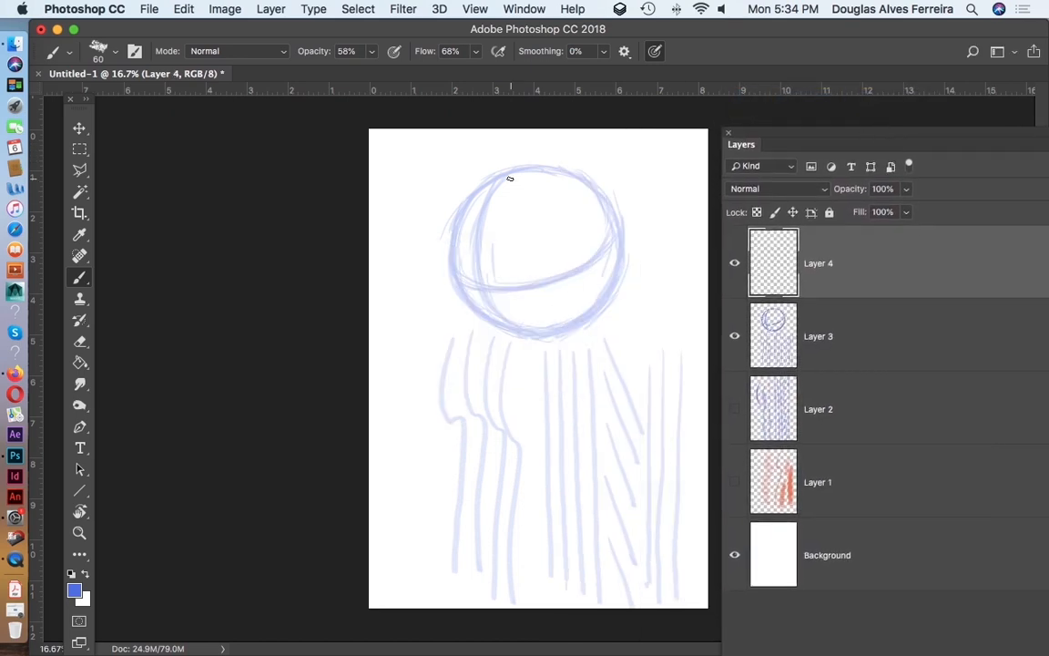
Trace the sphere's circular outline on Layer 4 in black with the textured brush at 40 px
click(74, 590)
drag(314, 543, 314, 603)
click(455, 386)
key(b)
key(bracketleft)
key(bracketleft)
mouse_move(463, 207)
mouse_down()
mouse_move(455, 252)
mouse_move(467, 203)
mouse_move(462, 286)
mouse_move(453, 244)
mouse_move(470, 306)
mouse_move(475, 297)
mouse_move(483, 311)
mouse_move(465, 291)
mouse_move(497, 324)
mouse_move(533, 335)
mouse_up()
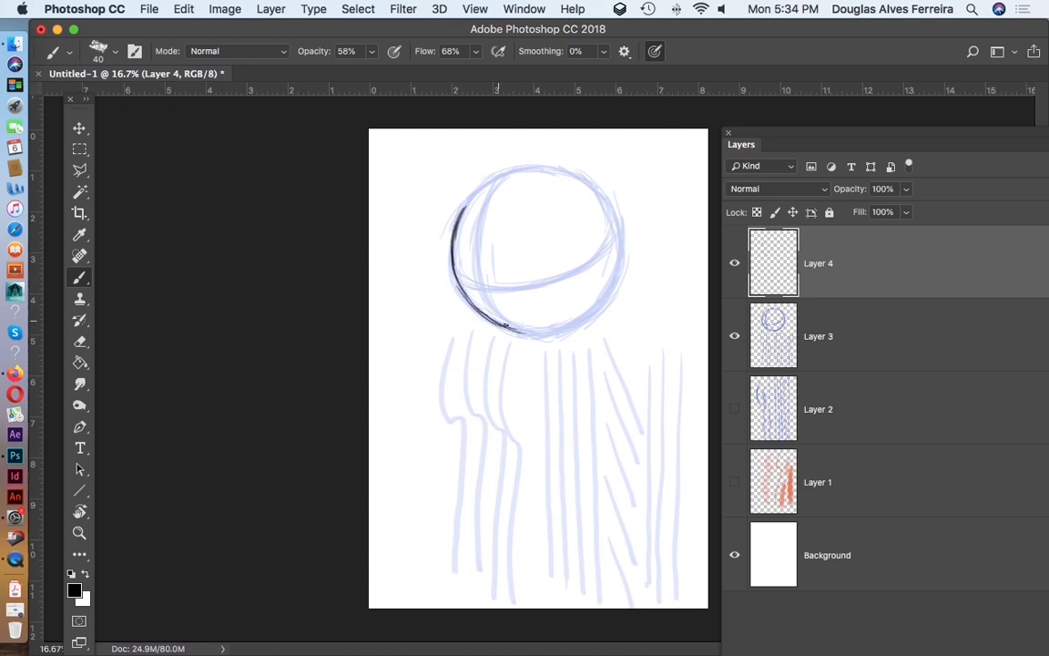
mouse_move(465, 208)
mouse_down()
mouse_move(510, 171)
mouse_move(543, 168)
mouse_up()
mouse_move(575, 172)
mouse_down()
mouse_move(611, 206)
mouse_move(615, 235)
mouse_move(618, 219)
mouse_move(618, 269)
mouse_move(619, 259)
mouse_move(587, 267)
mouse_move(614, 264)
mouse_move(621, 235)
mouse_move(615, 275)
mouse_move(623, 250)
mouse_move(589, 318)
mouse_move(601, 306)
mouse_move(540, 334)
mouse_up()
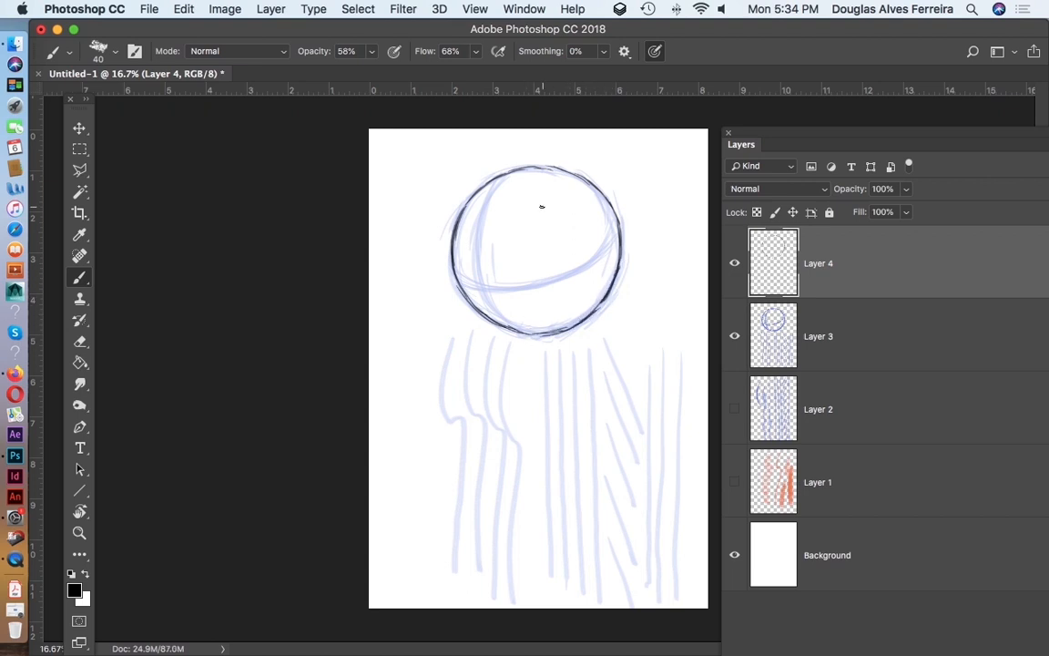
Rotate the canvas and reinforce the sphere's outline with more black strokes, moving the Layers panel clear of the page
key(r)
mouse_move(557, 152)
mouse_down()
mouse_move(676, 201)
mouse_move(714, 405)
mouse_move(636, 206)
mouse_move(562, 206)
mouse_move(644, 285)
mouse_move(653, 370)
mouse_move(637, 298)
mouse_up()
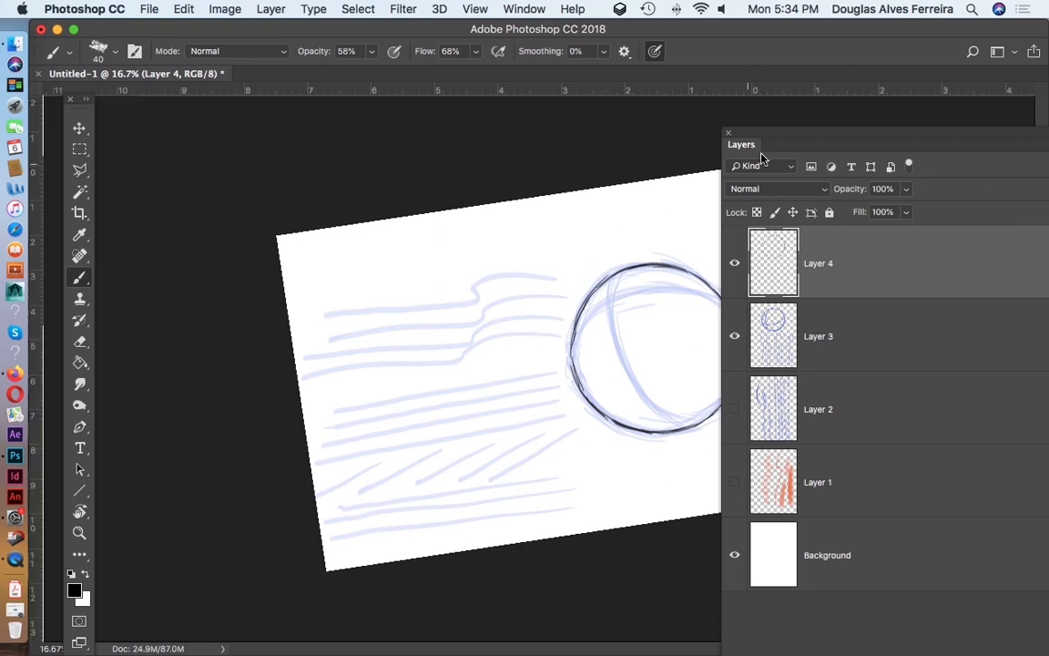
drag(787, 133, 851, 130)
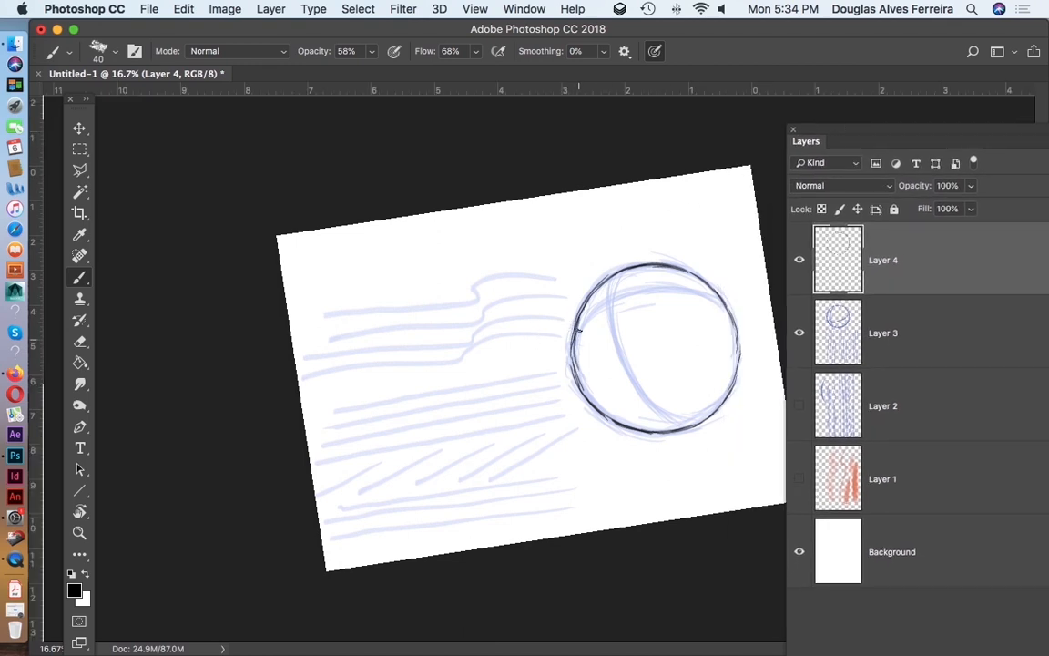
drag(575, 338, 601, 415)
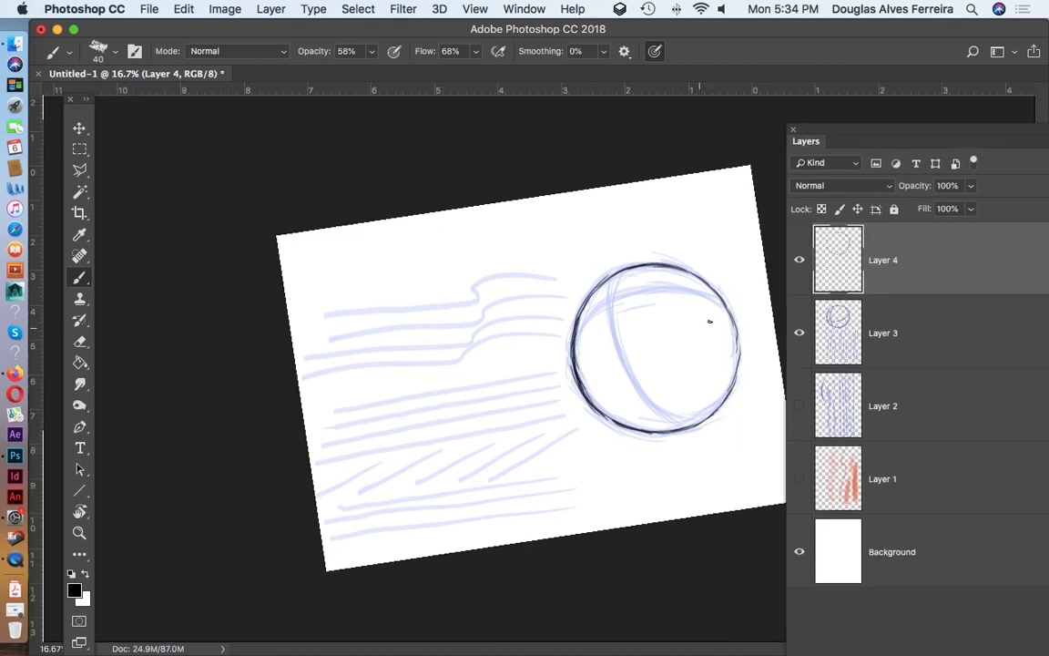
mouse_move(709, 320)
mouse_down()
mouse_move(756, 346)
mouse_move(732, 344)
mouse_move(739, 399)
mouse_up()
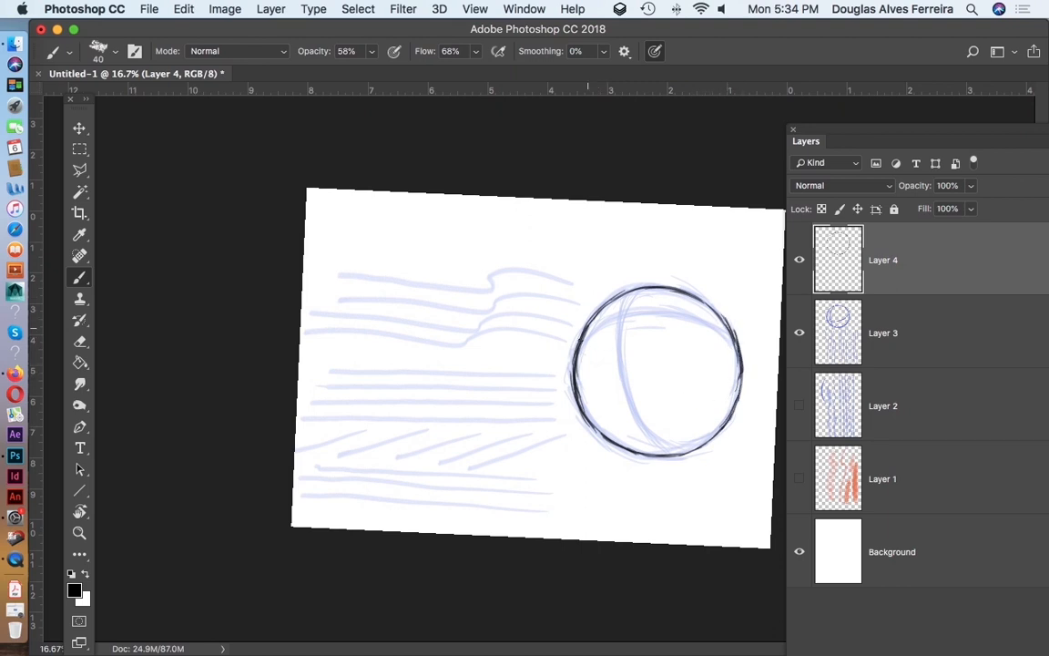
mouse_move(583, 314)
mouse_down()
mouse_move(575, 383)
mouse_move(579, 336)
mouse_move(570, 374)
mouse_move(602, 443)
mouse_up()
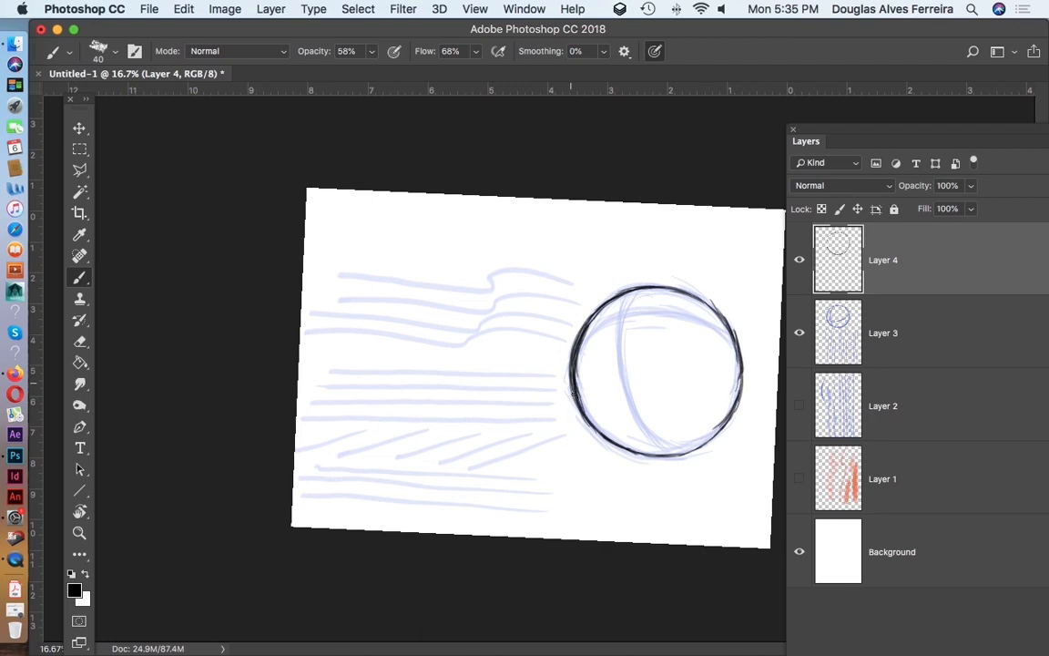
Reset the rotated canvas view to upright and return to the Brush tool
key(r)
mouse_move(647, 428)
mouse_down()
mouse_move(702, 440)
mouse_move(733, 262)
mouse_move(696, 219)
mouse_up()
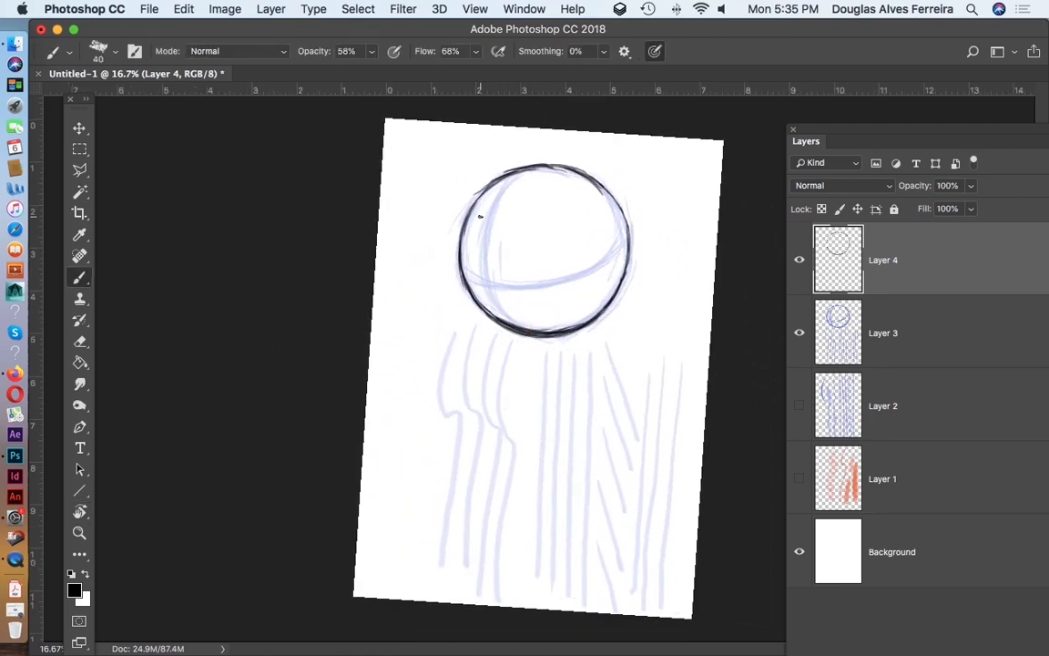
key(r)
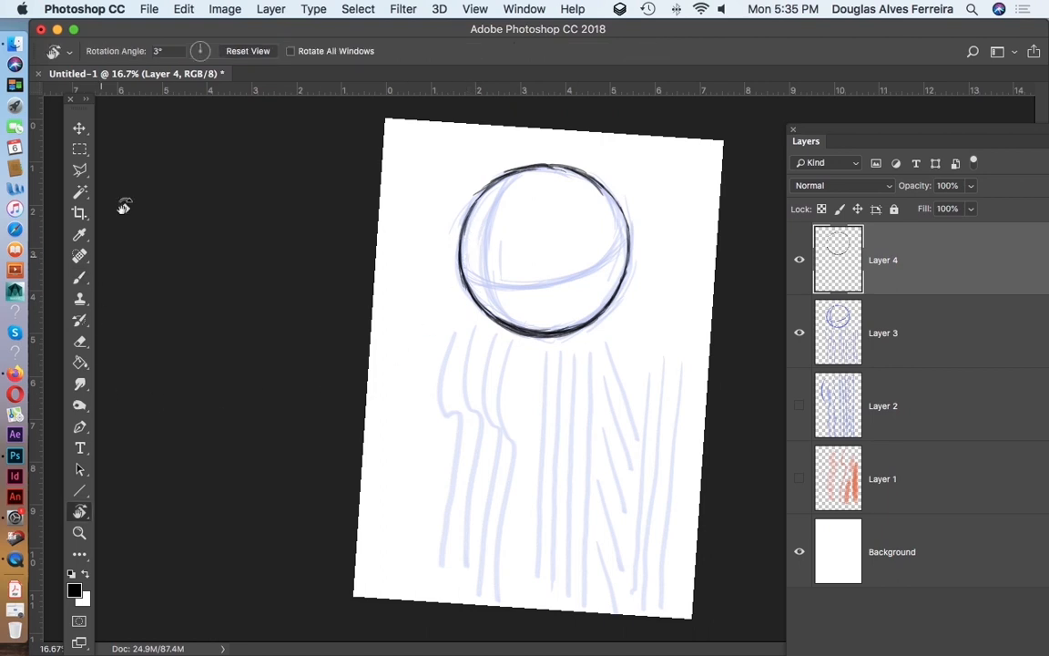
click(259, 54)
key(b)
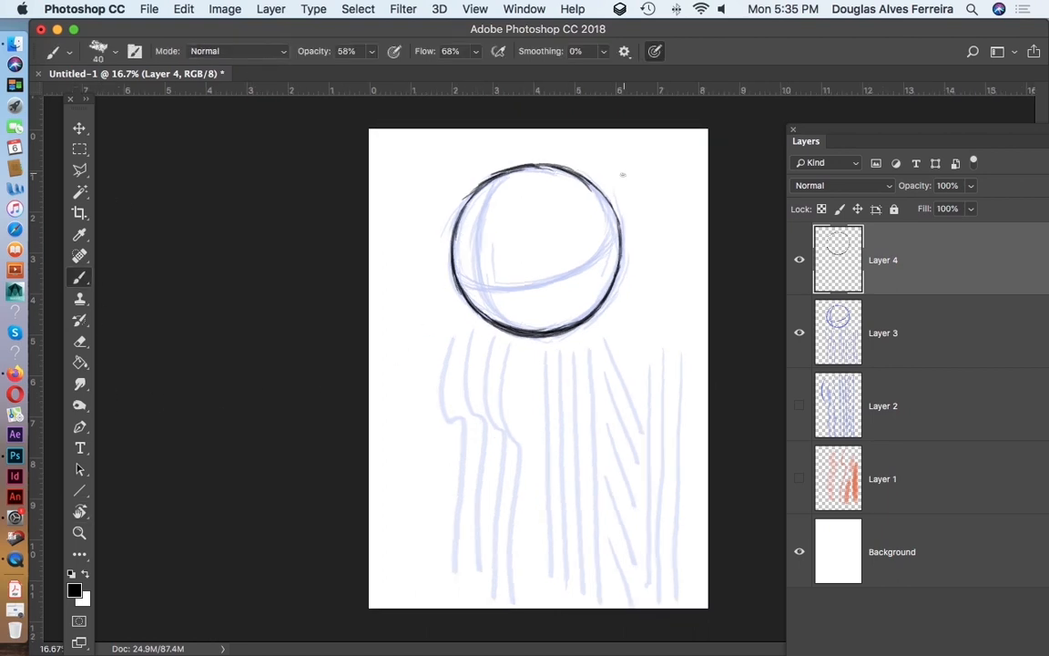
Clean up stray edges along the sphere's black outline with the Eraser at 60 px
click(80, 341)
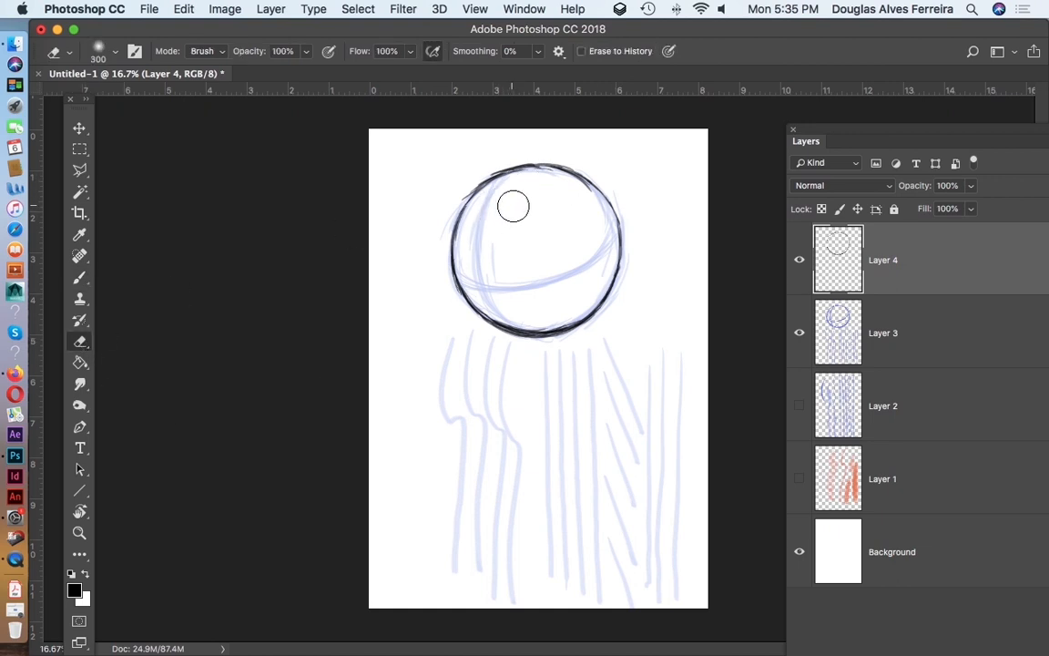
key(bracketleft)
key(bracketleft)
key(bracketleft)
key(bracketleft)
key(bracketleft)
key(bracketleft)
key(bracketleft)
key(bracketleft)
key(bracketleft)
key(bracketleft)
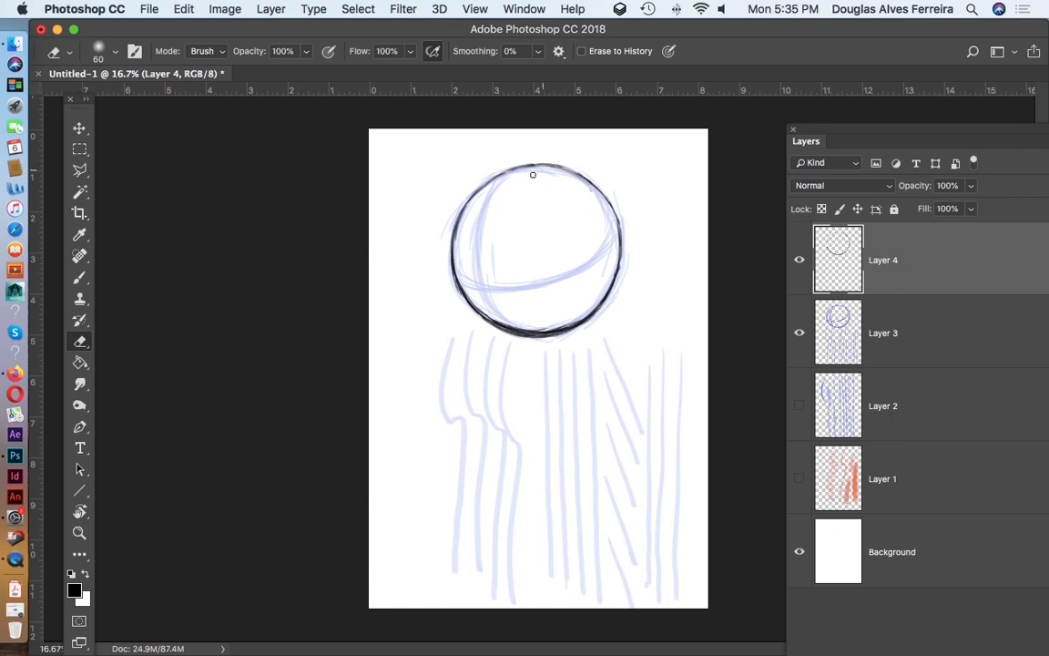
drag(482, 306, 539, 331)
drag(546, 329, 580, 316)
Rotate the canvas and thin the sphere's outline around its edges, reducing the eraser size to 45 px
key(r)
mouse_move(444, 236)
mouse_down()
mouse_move(592, 144)
mouse_move(641, 172)
mouse_up()
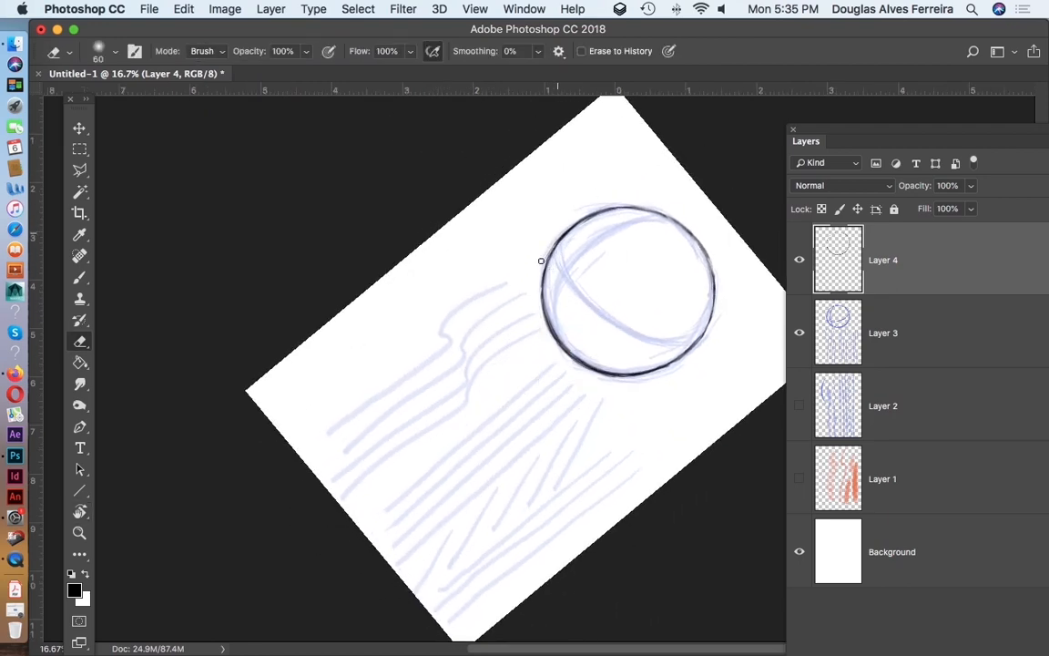
key(bracketright)
key(bracketright)
key(bracketright)
key(bracketright)
key(bracketright)
key(bracketright)
key(bracketright)
key(bracketright)
key(bracketright)
key(bracketright)
key(bracketleft)
key(bracketleft)
key(bracketleft)
key(bracketleft)
key(bracketleft)
key(bracketleft)
key(bracketleft)
key(bracketleft)
key(bracketleft)
key(bracketleft)
key(bracketleft)
key(bracketleft)
key(bracketleft)
key(bracketleft)
key(r)
mouse_move(698, 356)
mouse_down()
mouse_move(689, 197)
mouse_move(578, 156)
mouse_move(640, 143)
mouse_move(639, 206)
mouse_move(573, 164)
mouse_up()
key(r)
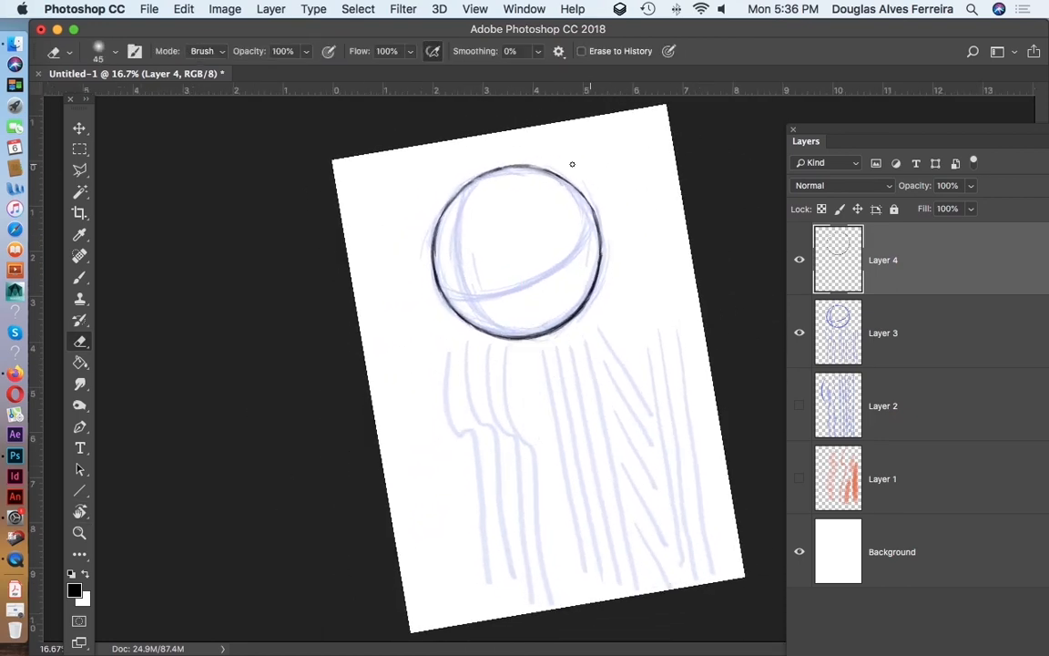
Thicken the sphere's lower-right outline with the 40 px black brush, trimming its edge with the 45 px eraser
key(b)
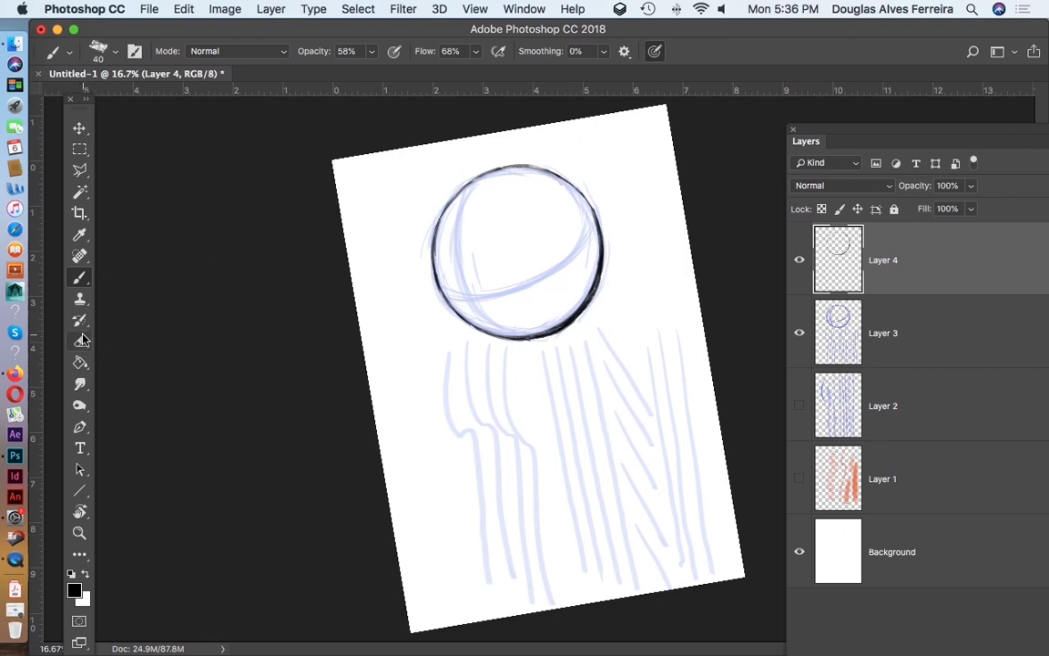
key(e)
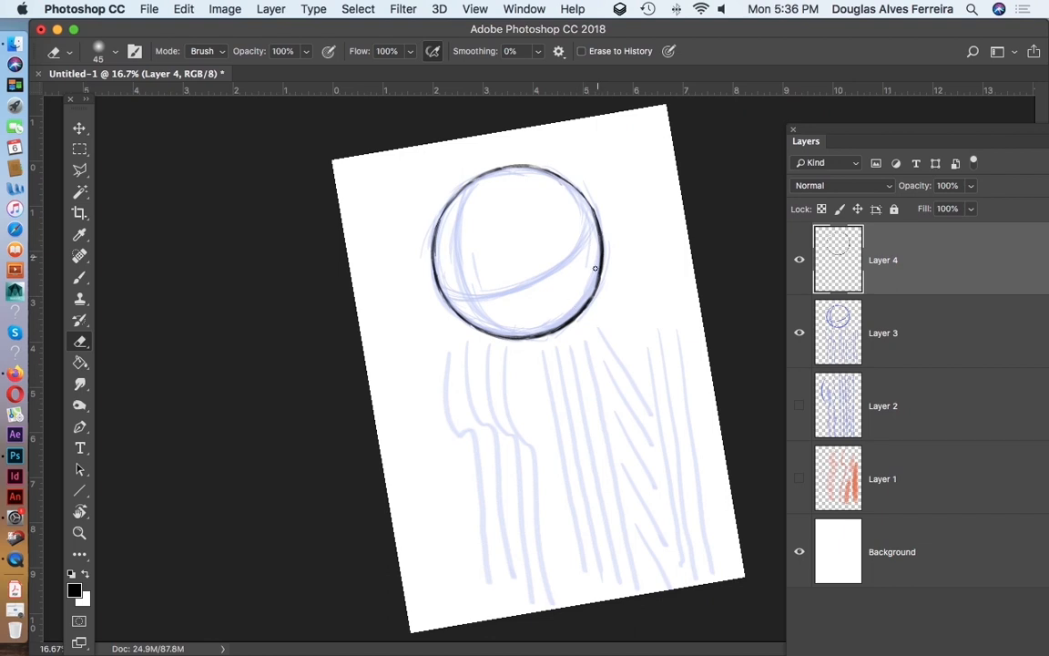
key(b)
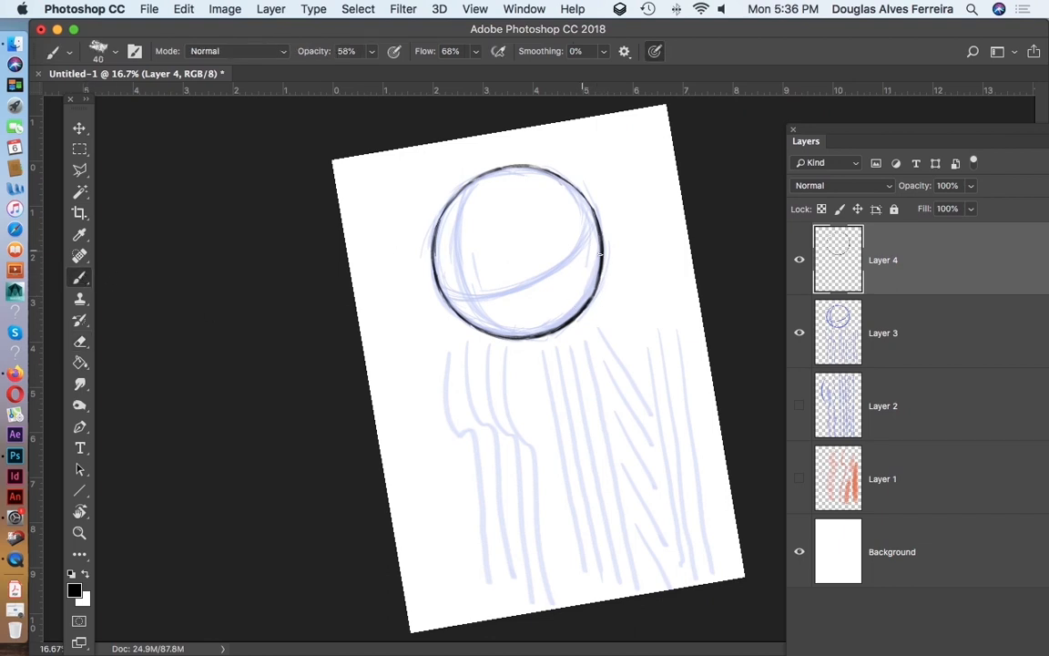
drag(598, 277, 592, 298)
drag(598, 279, 585, 308)
Restore the canvas rotation to 0° and reselect the Brush tool
key(r)
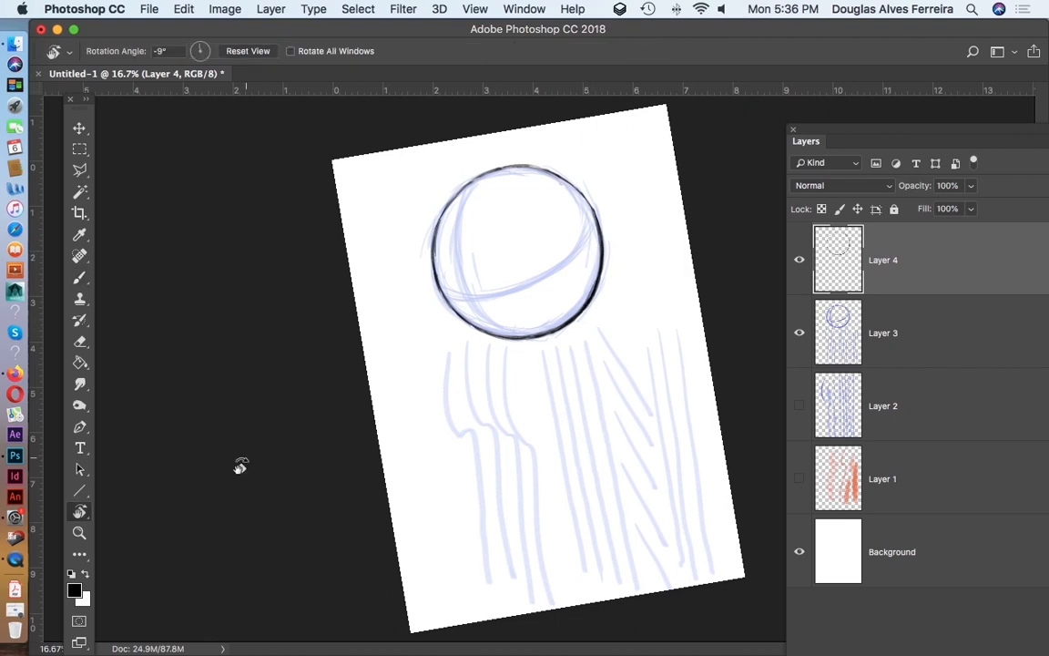
click(251, 52)
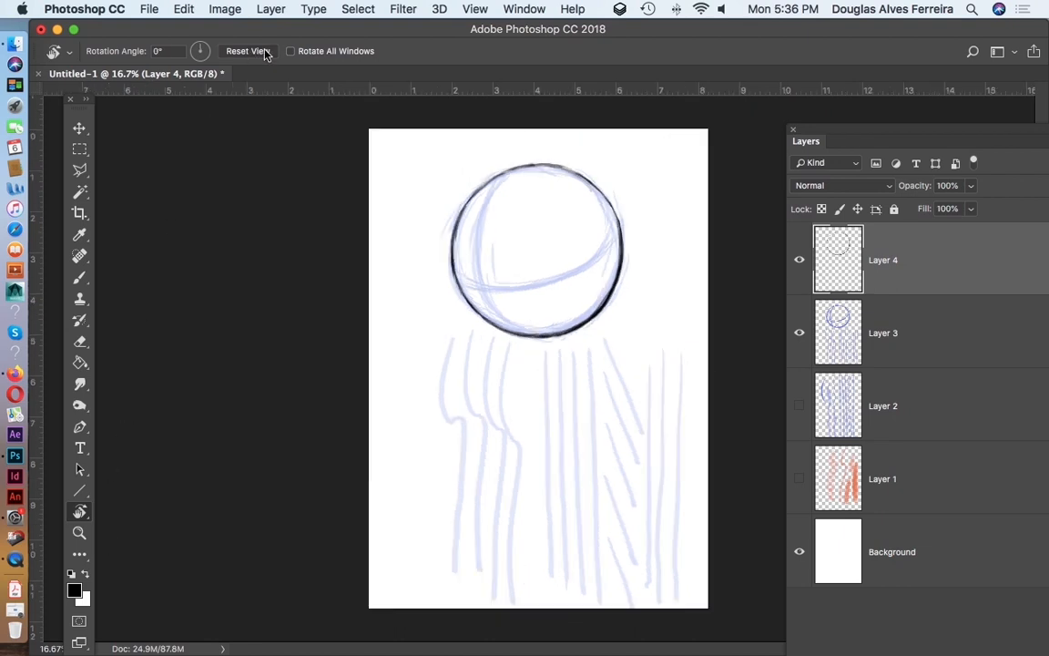
key(b)
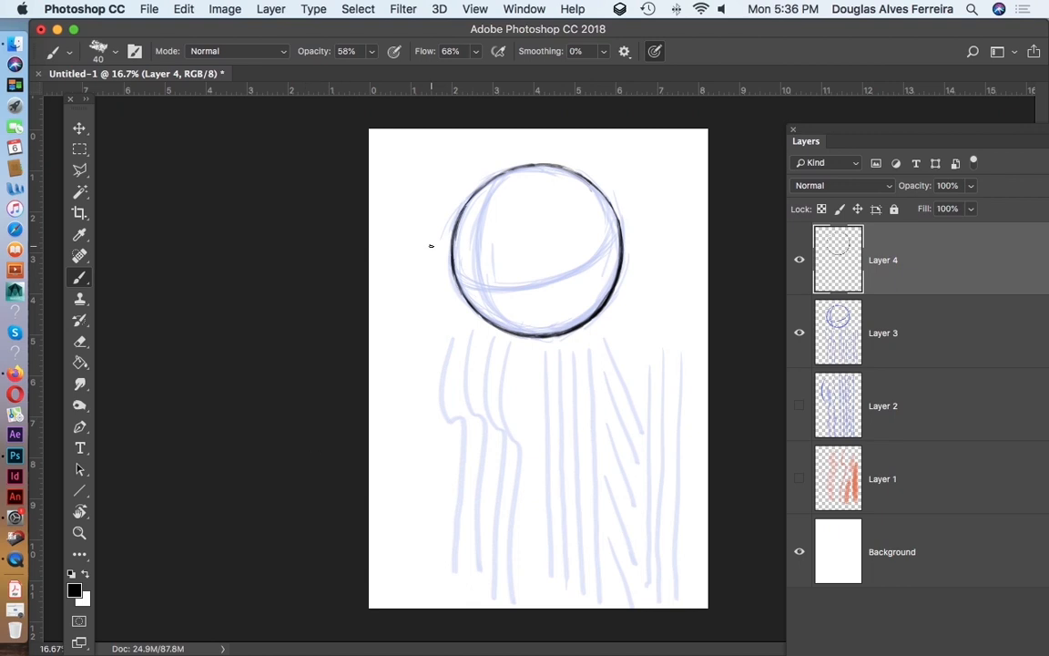
Convert the document to CMYK Color without flattening the layers, accepting the U.S. Web Coated (SWOP) v2 profile
click(215, 10)
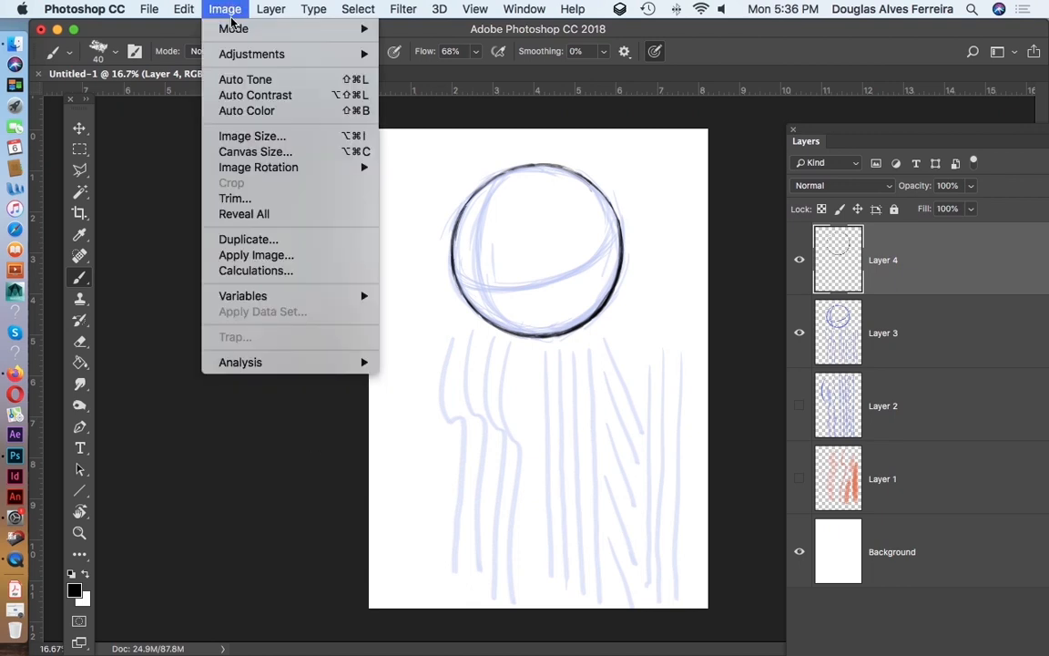
mouse_move(221, 28)
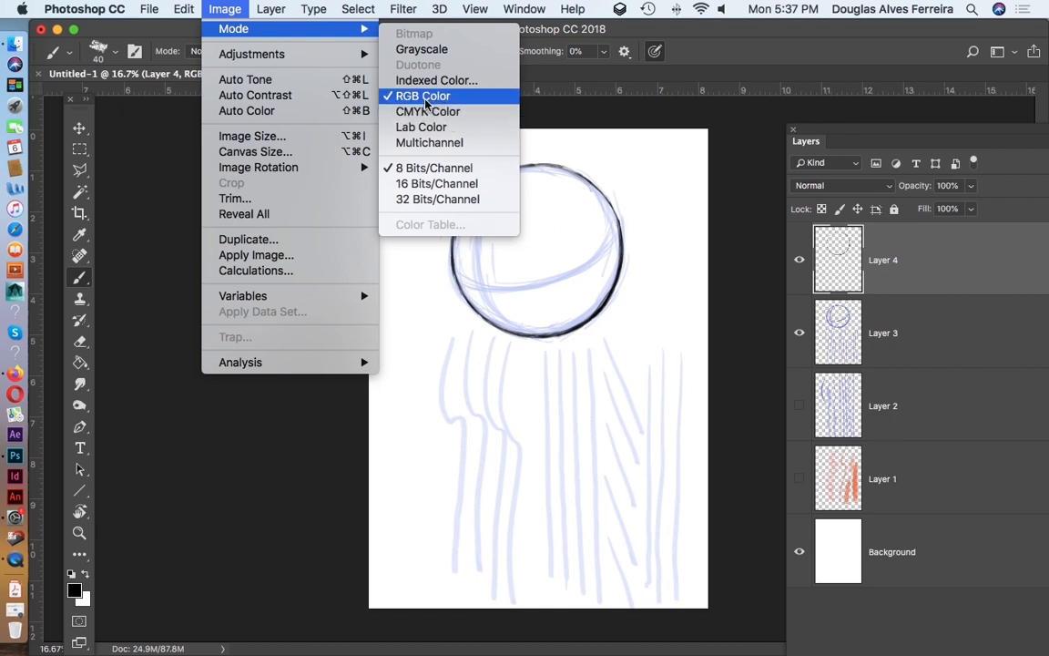
click(428, 112)
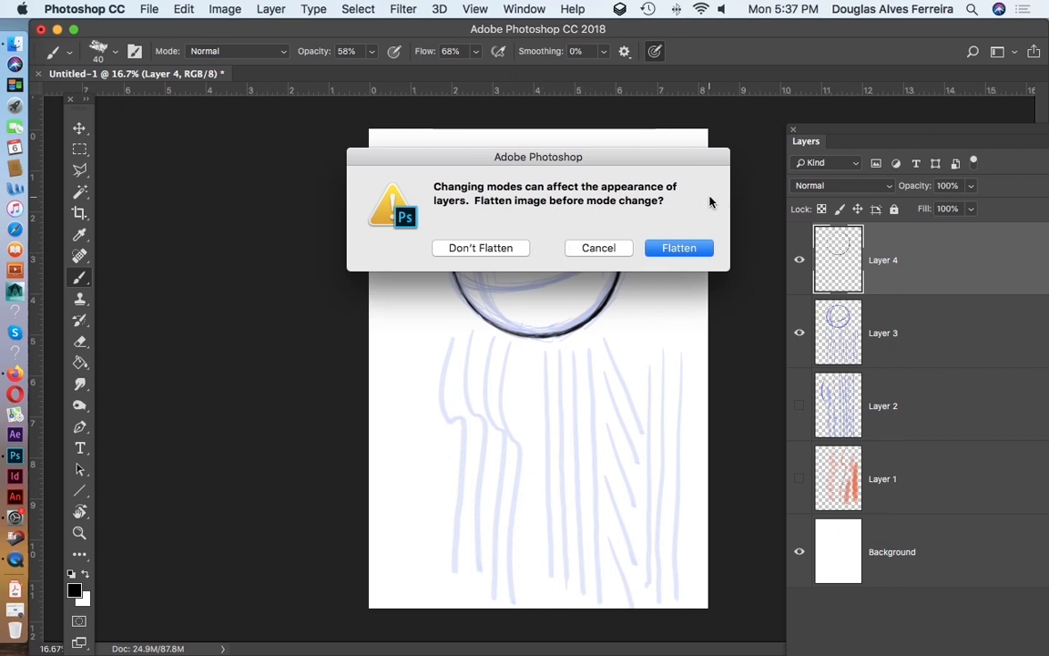
click(497, 250)
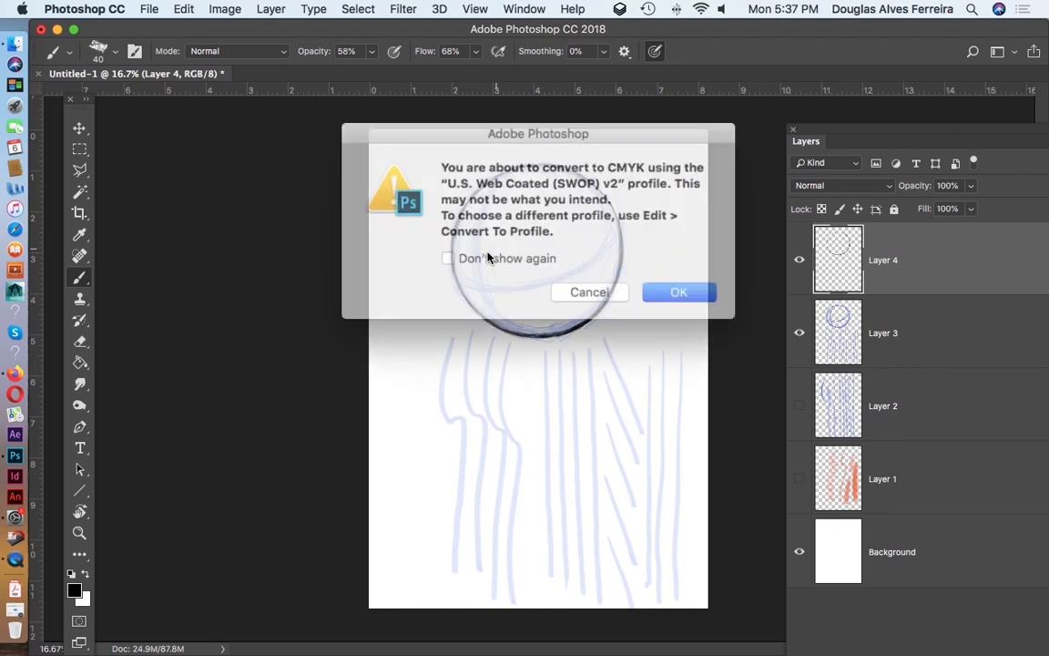
click(660, 283)
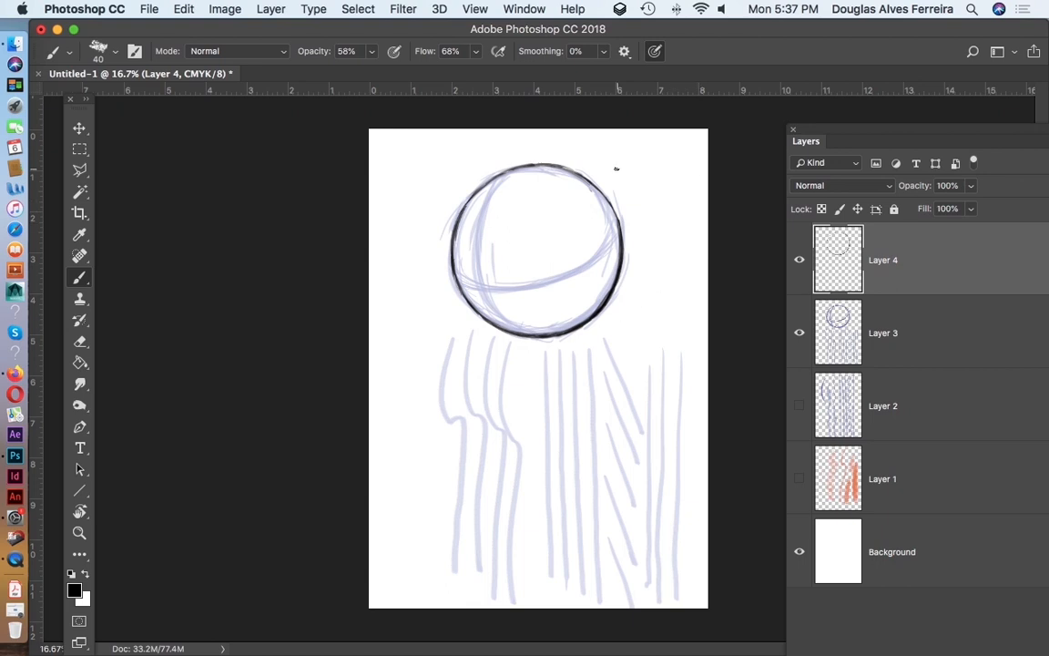
Convert the document back to RGB Color without flattening the layers
click(221, 9)
mouse_move(263, 32)
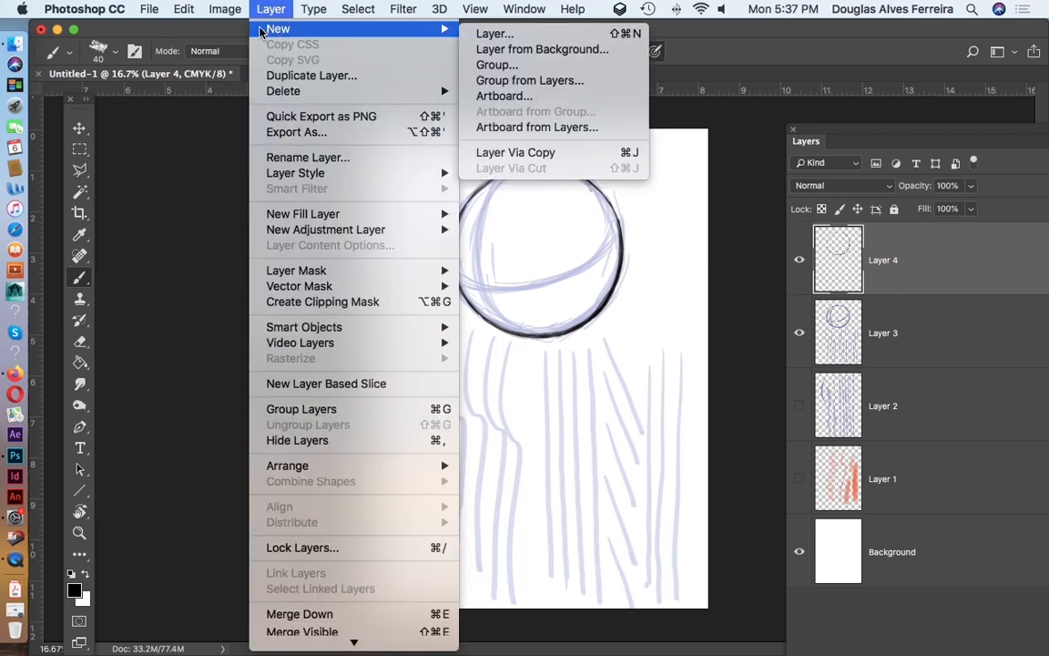
mouse_move(224, 9)
click(414, 96)
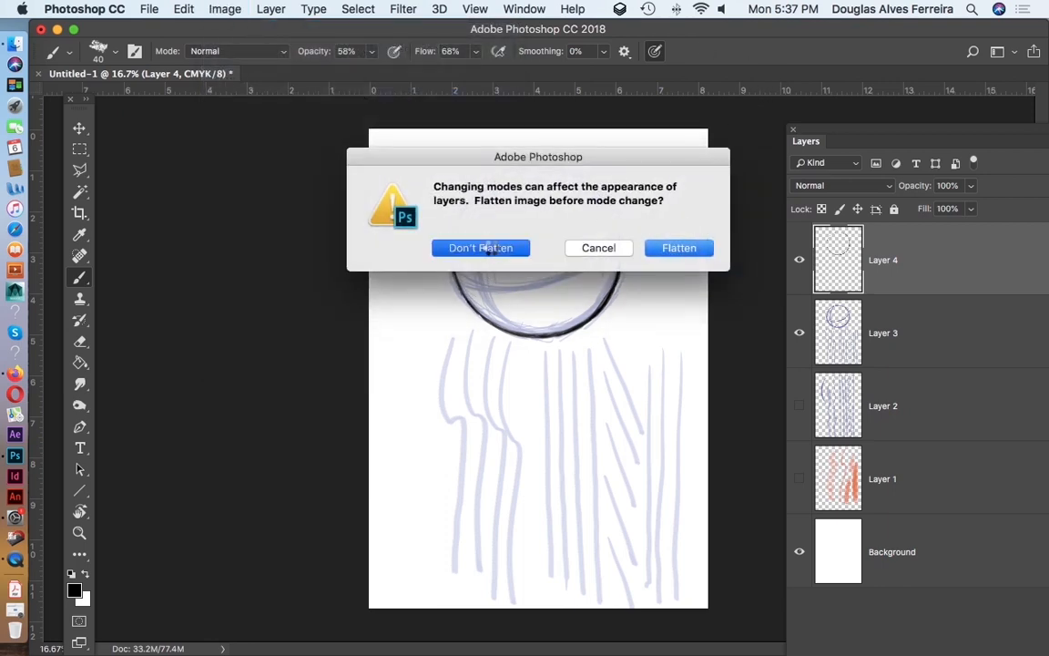
click(481, 252)
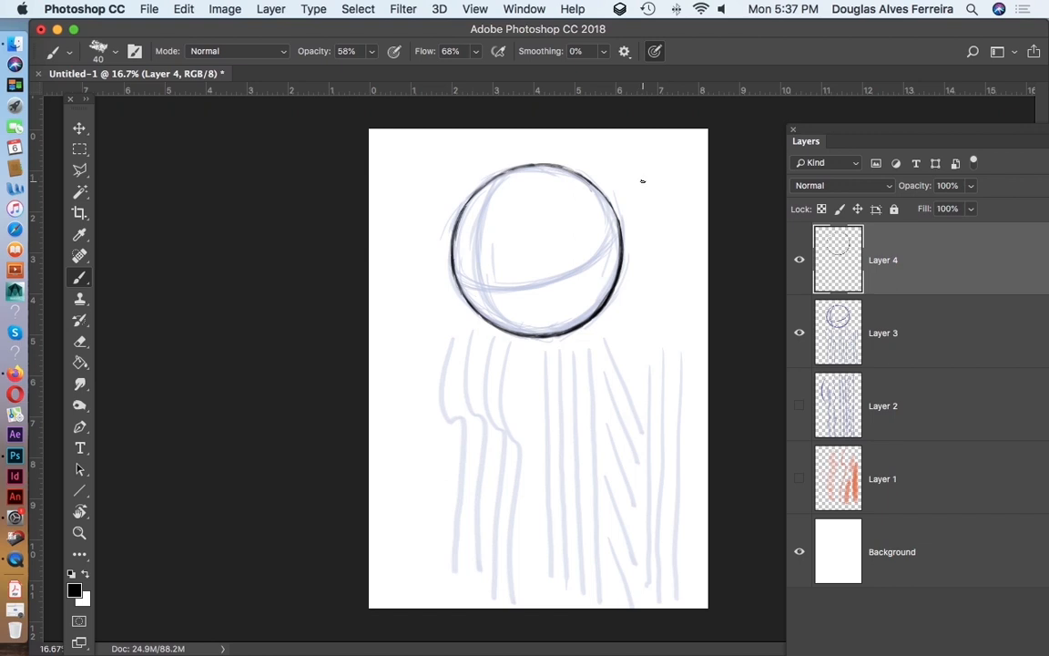
Save the document as Exemplo_1.psd in Photoshop format in the Fotos_lápis folder, with layers and Maximize Compatibility enabled
click(142, 10)
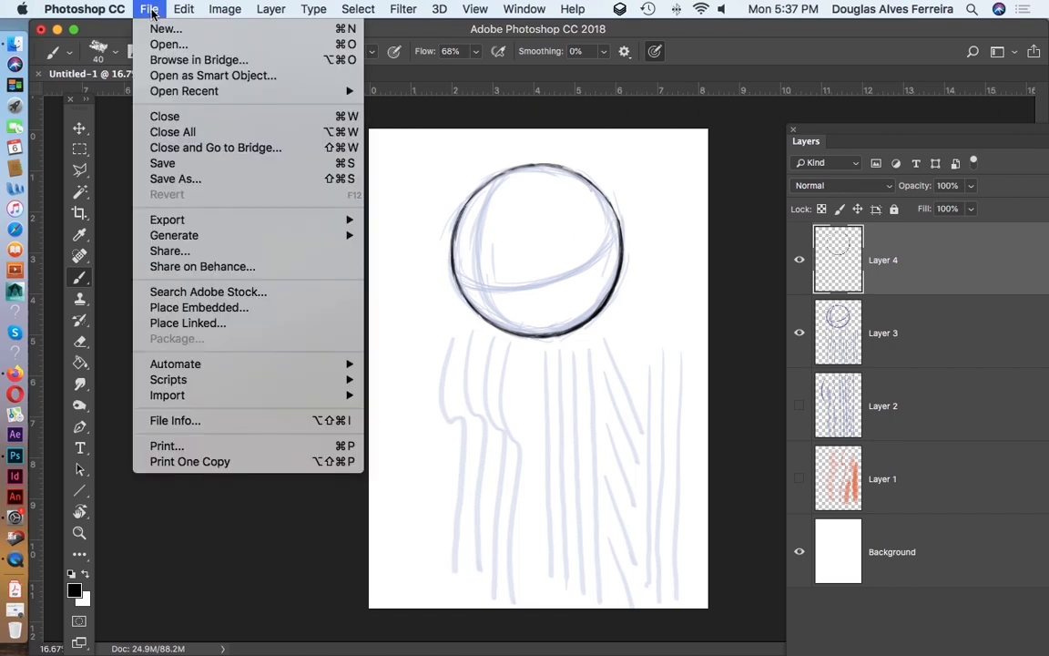
click(248, 180)
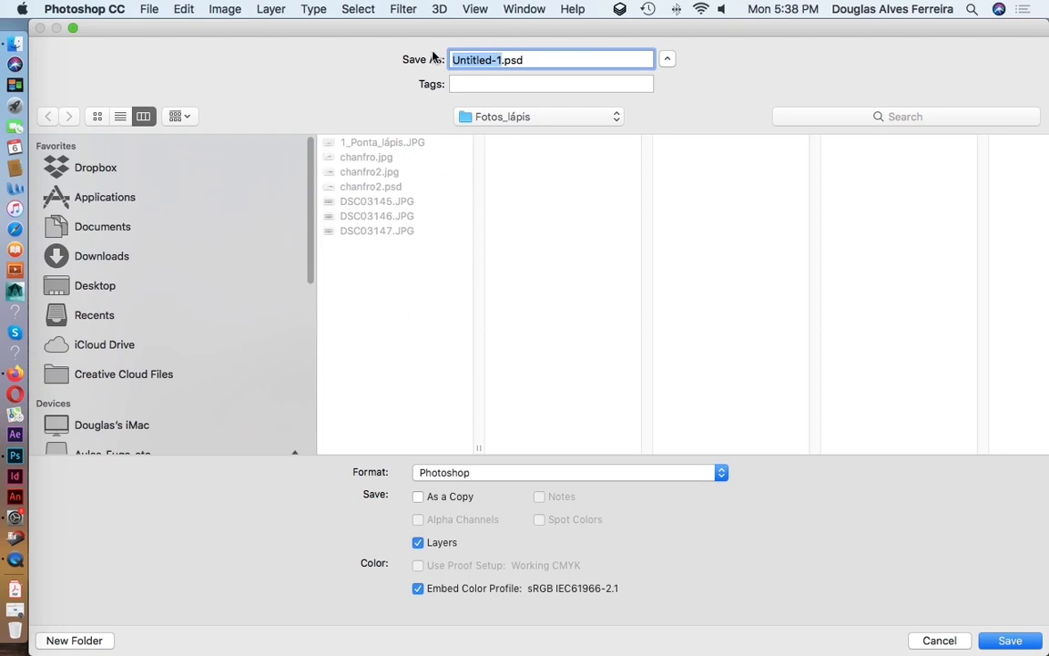
text(Exemplo)
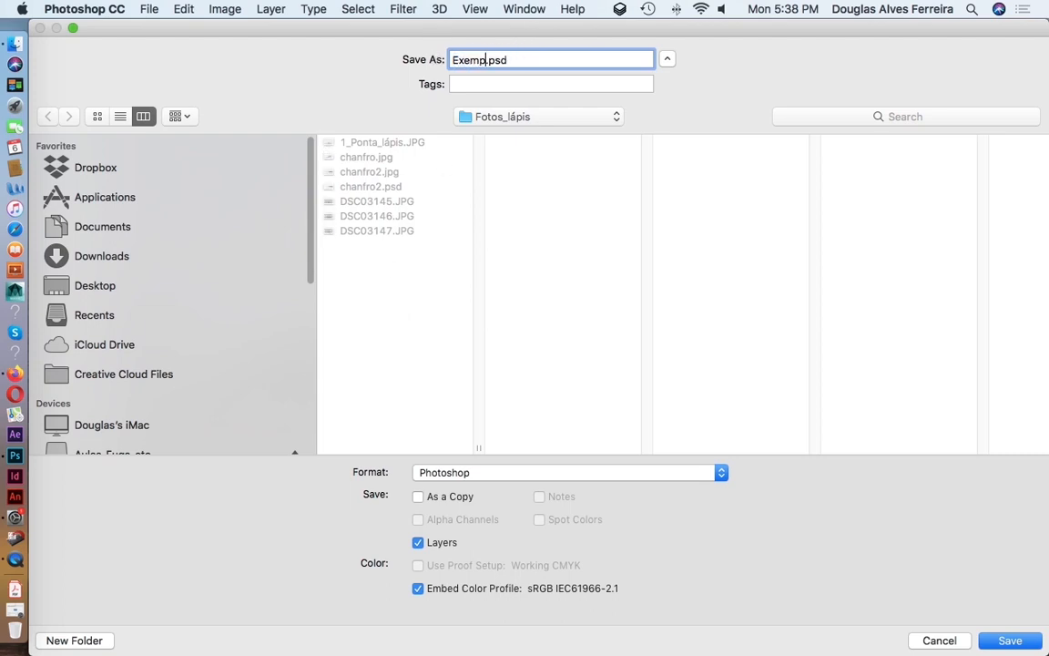
text(_1)
click(1006, 640)
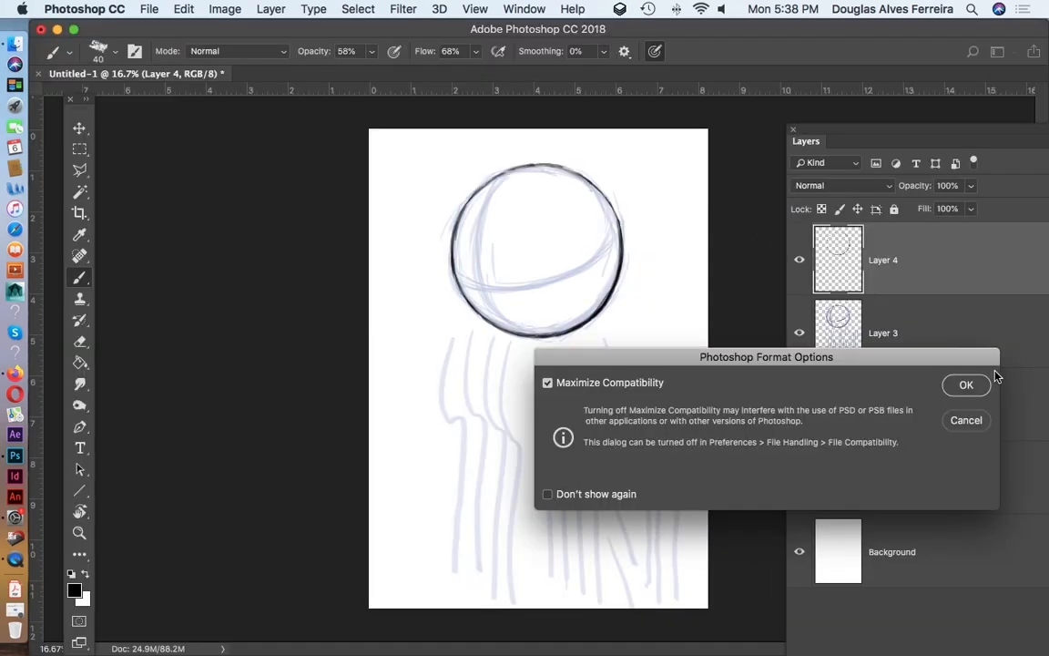
click(968, 383)
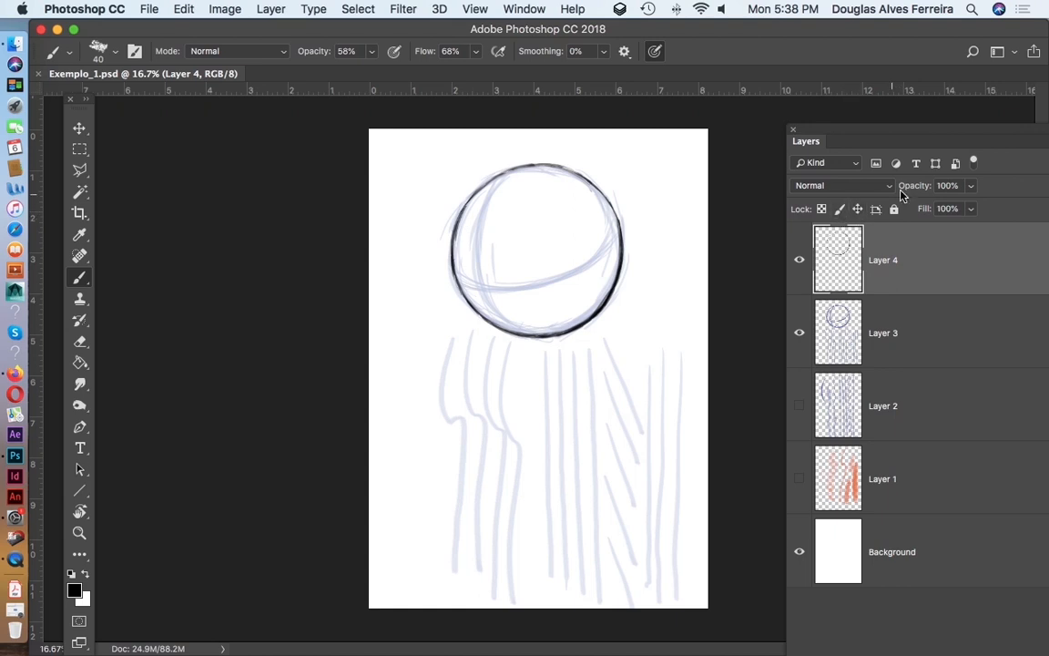
drag(893, 131, 842, 156)
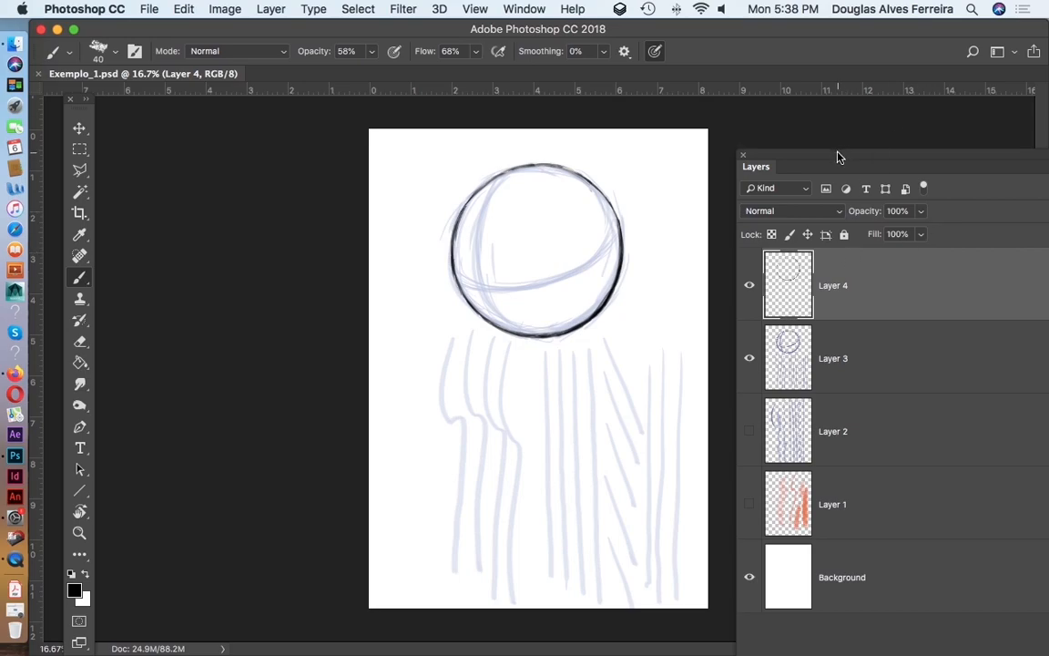
drag(839, 157, 823, 113)
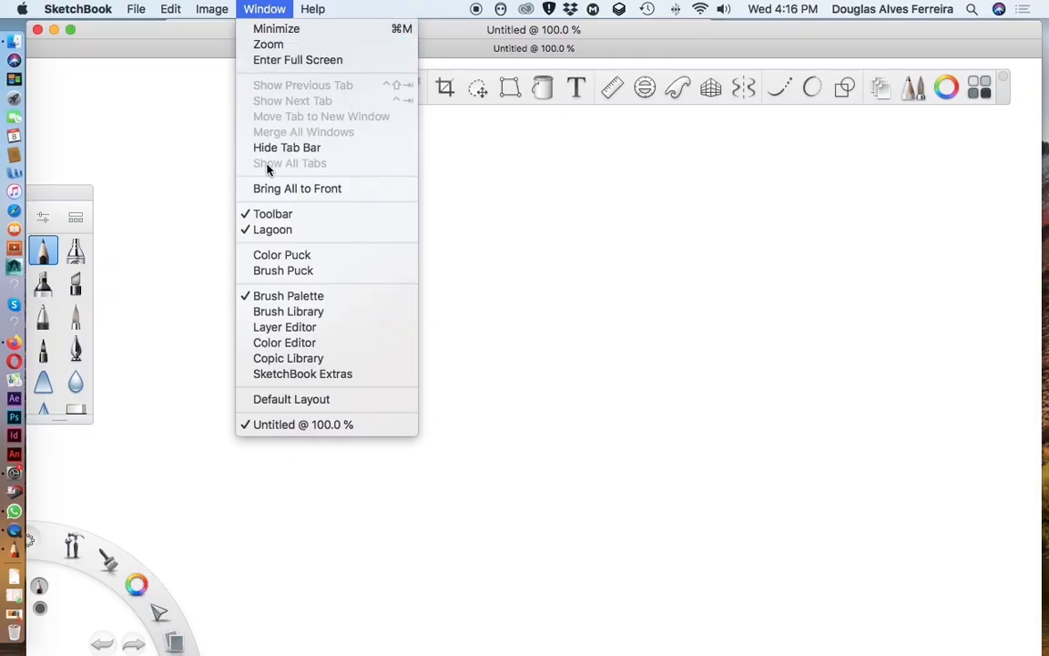
Hide the Toolbar, the Lagoon and the Brush Palette to clear the drawing area
click(244, 218)
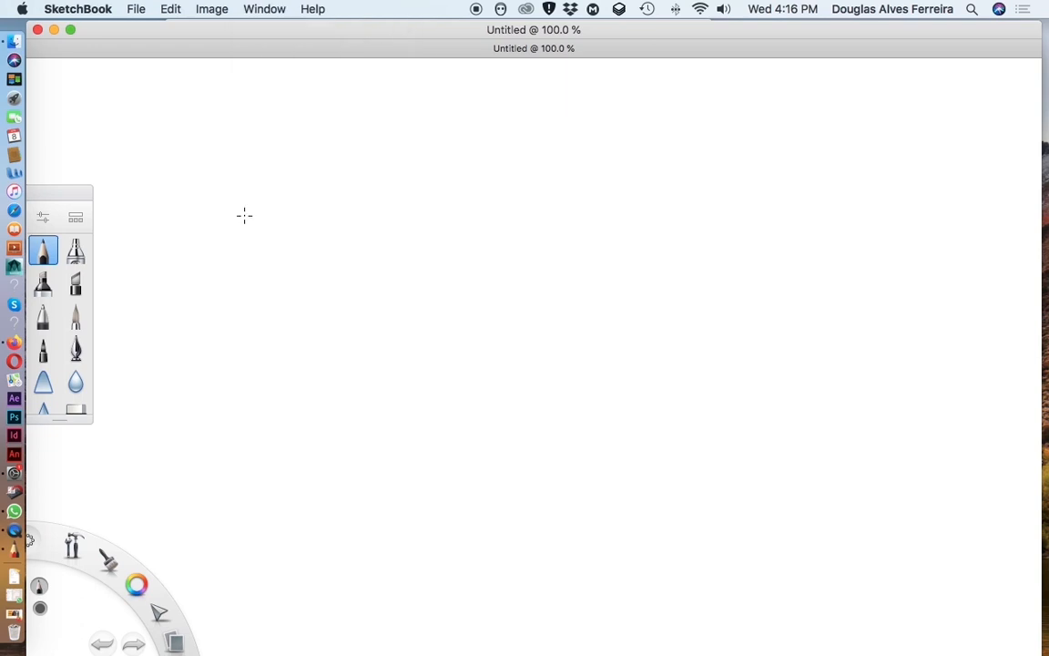
click(270, 9)
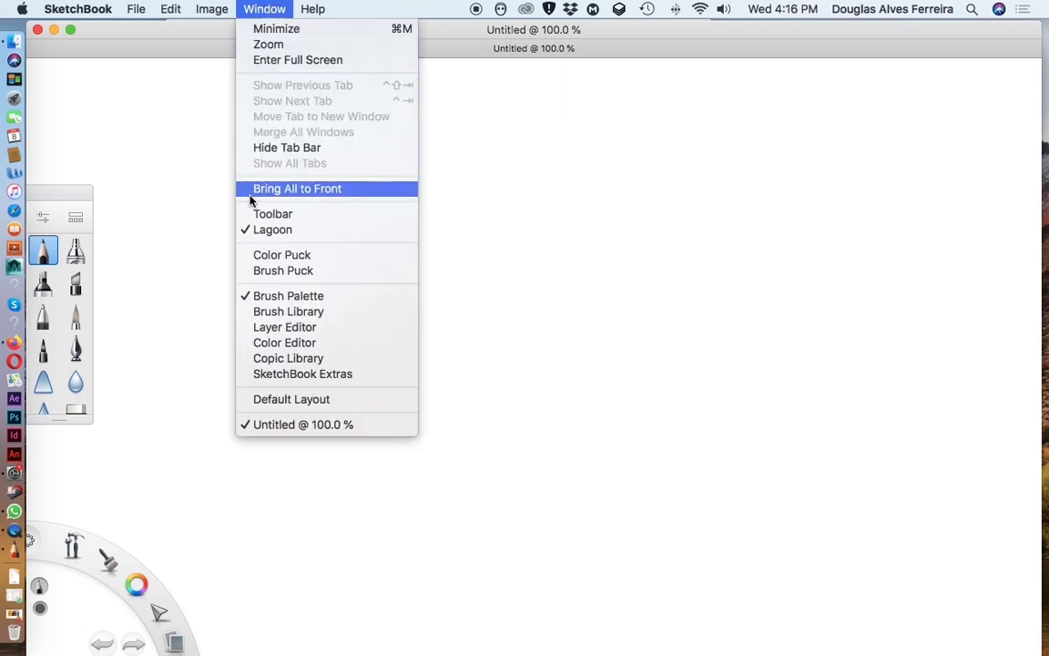
click(244, 231)
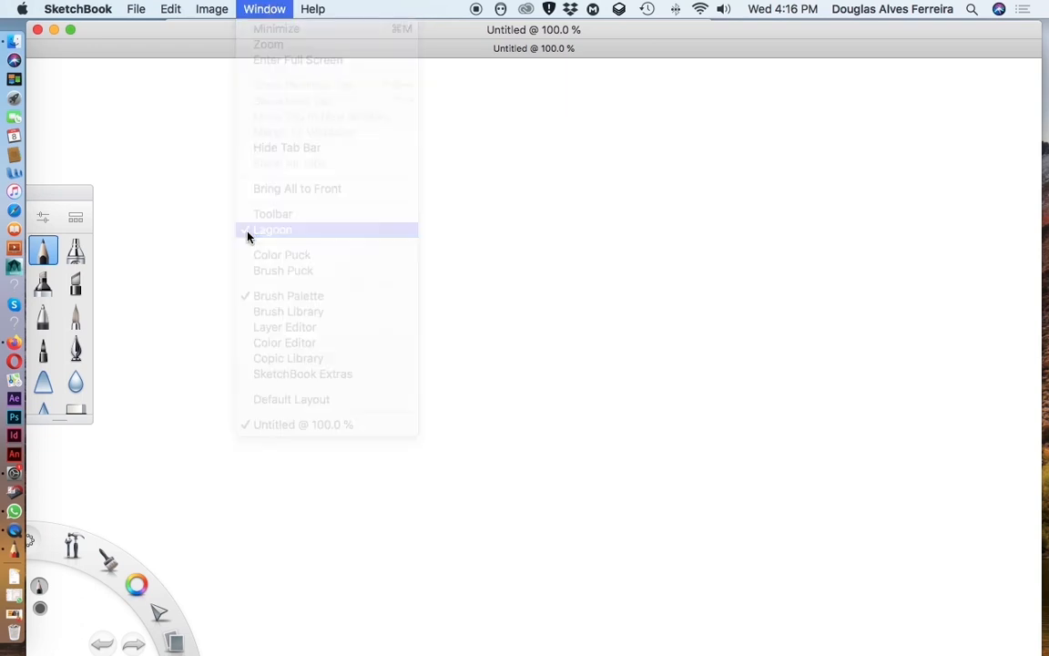
click(264, 9)
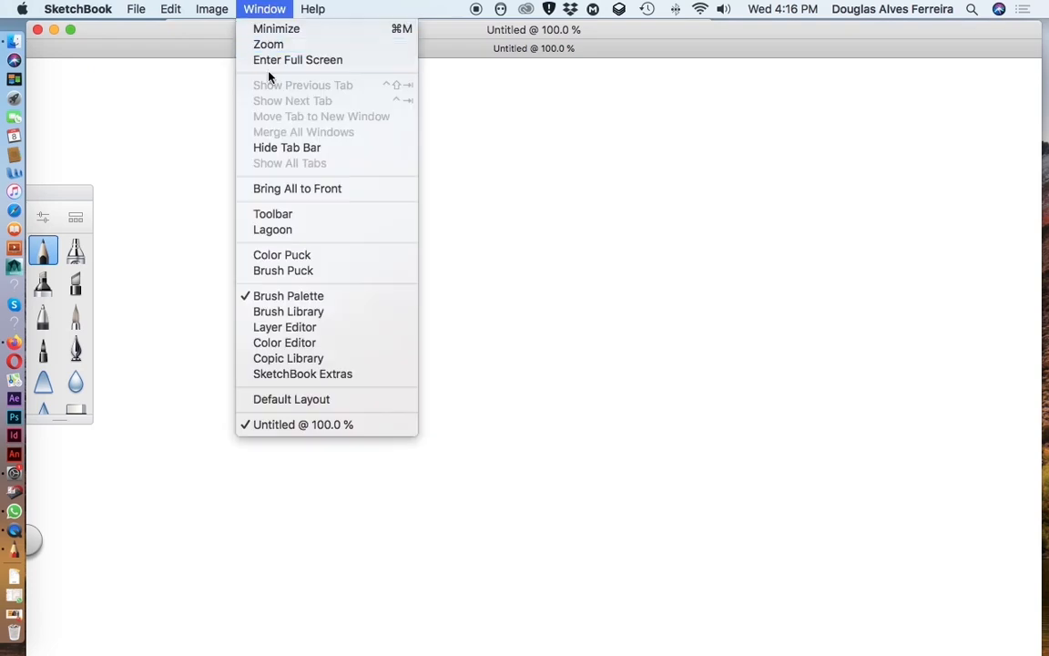
click(248, 296)
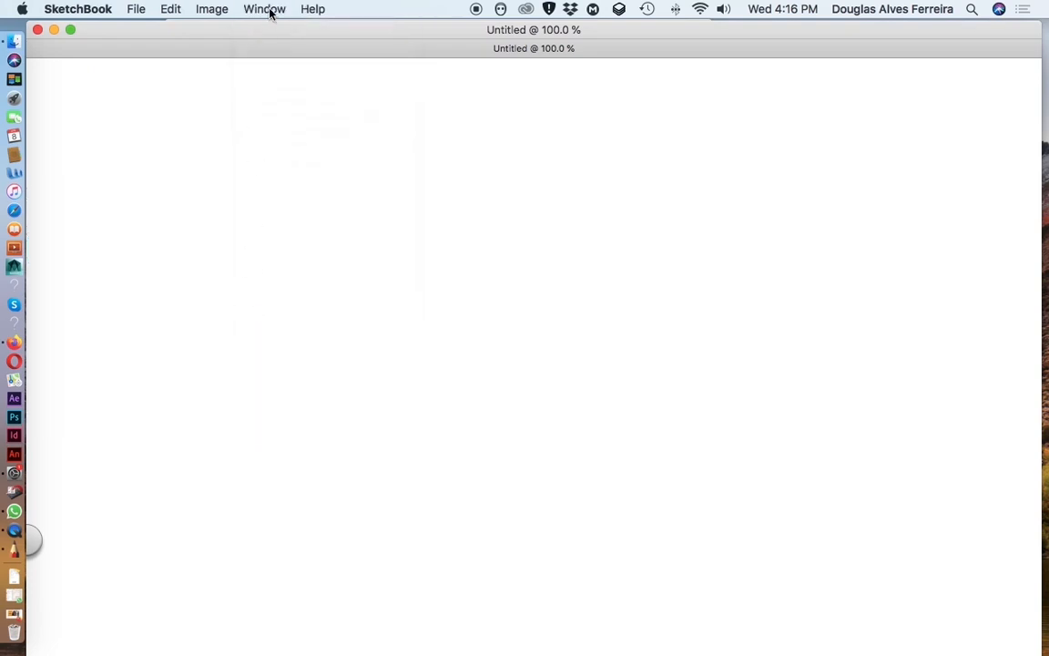
Show the Brush Palette, the Lagoon and the Toolbar again
click(265, 9)
click(256, 298)
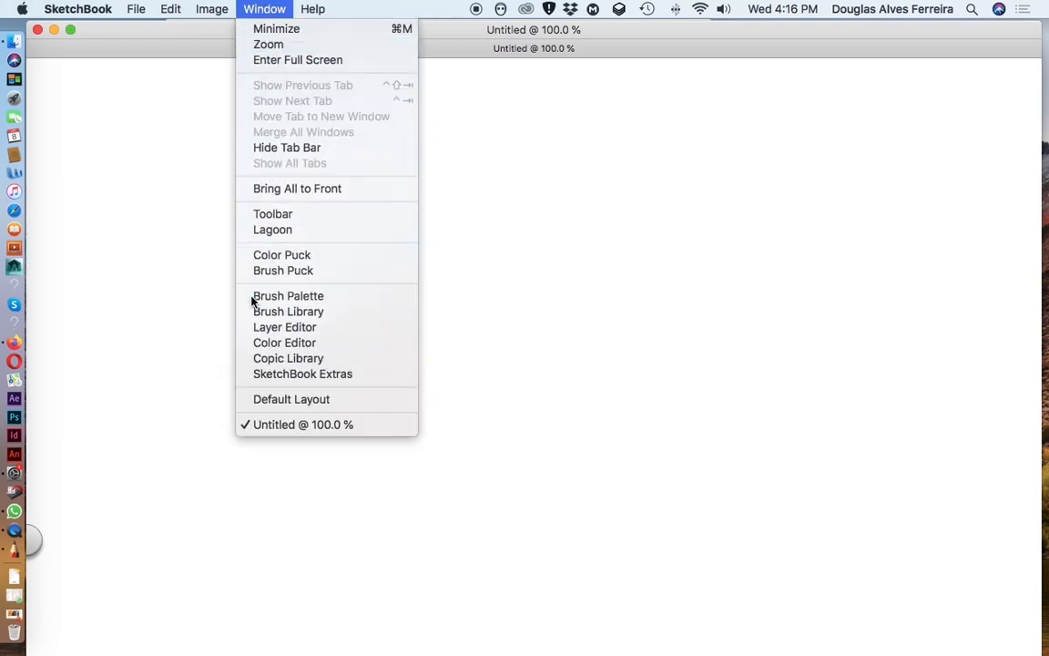
click(262, 11)
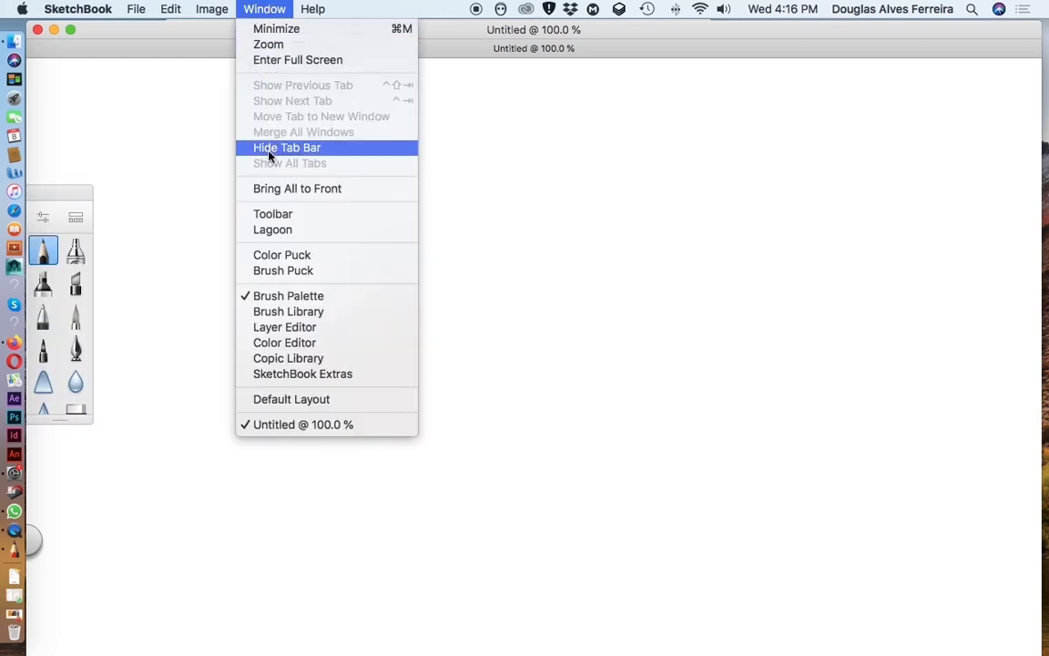
click(246, 231)
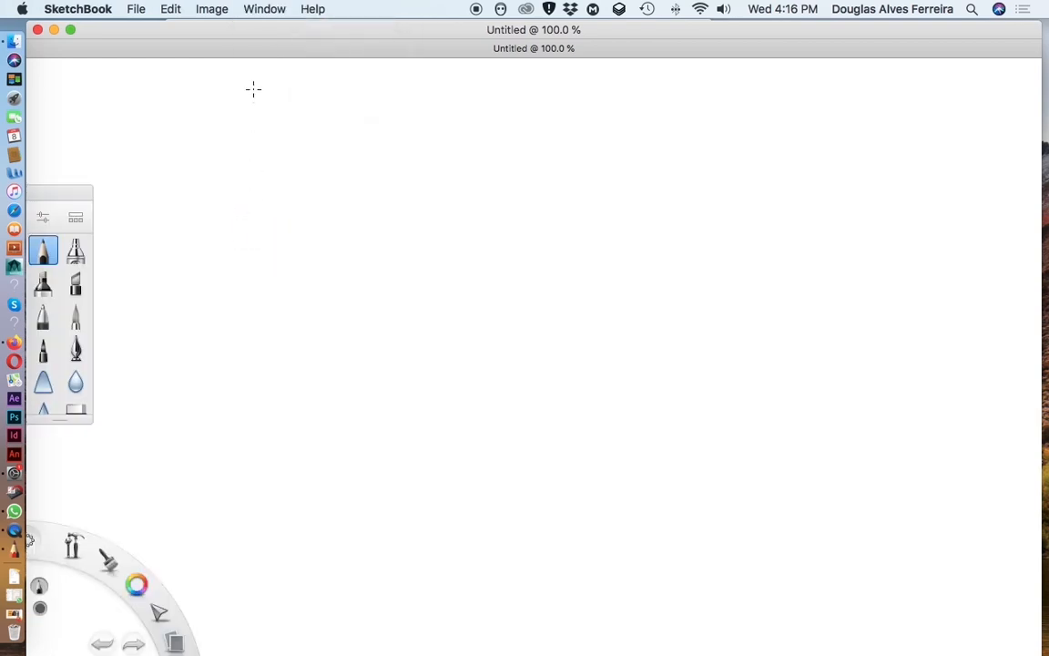
click(265, 9)
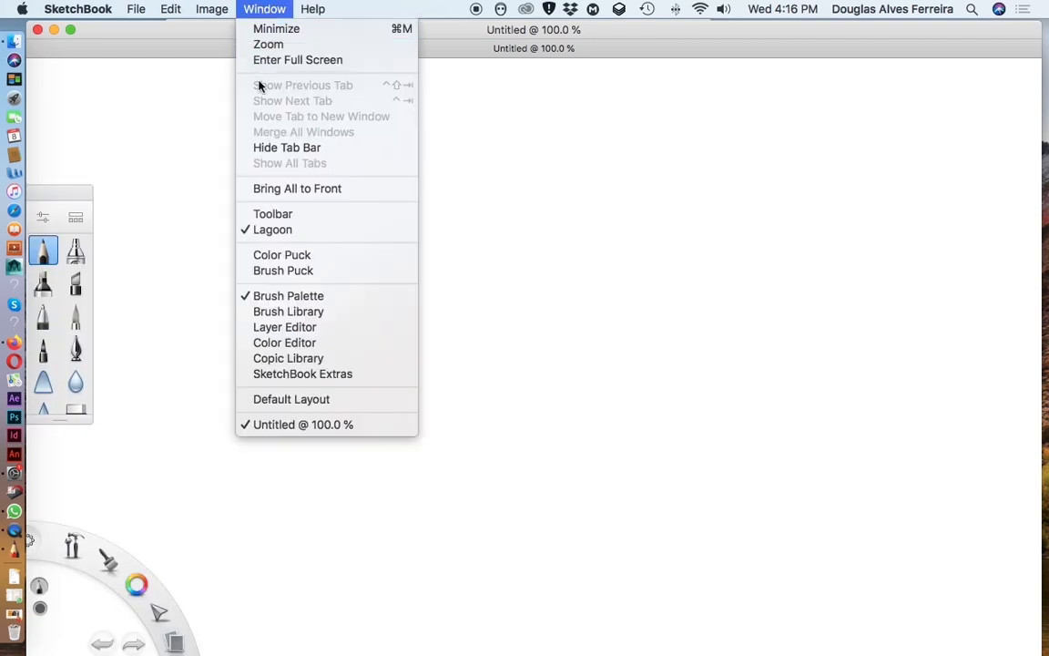
click(246, 215)
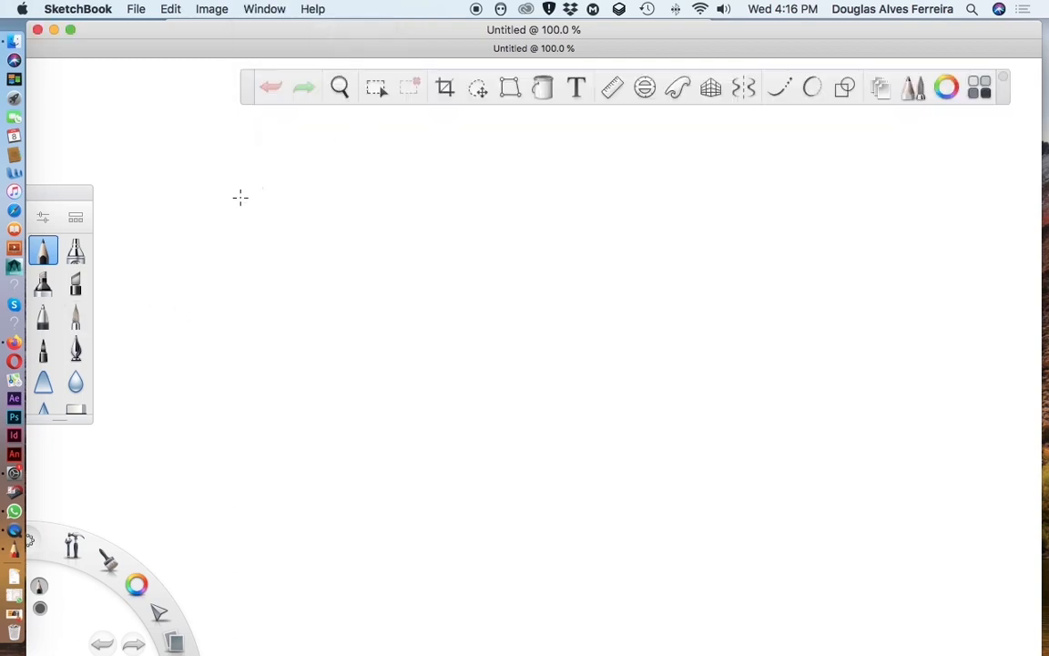
Try out the other brushes in the Brush Palette one by one and return to the Pencil
click(78, 255)
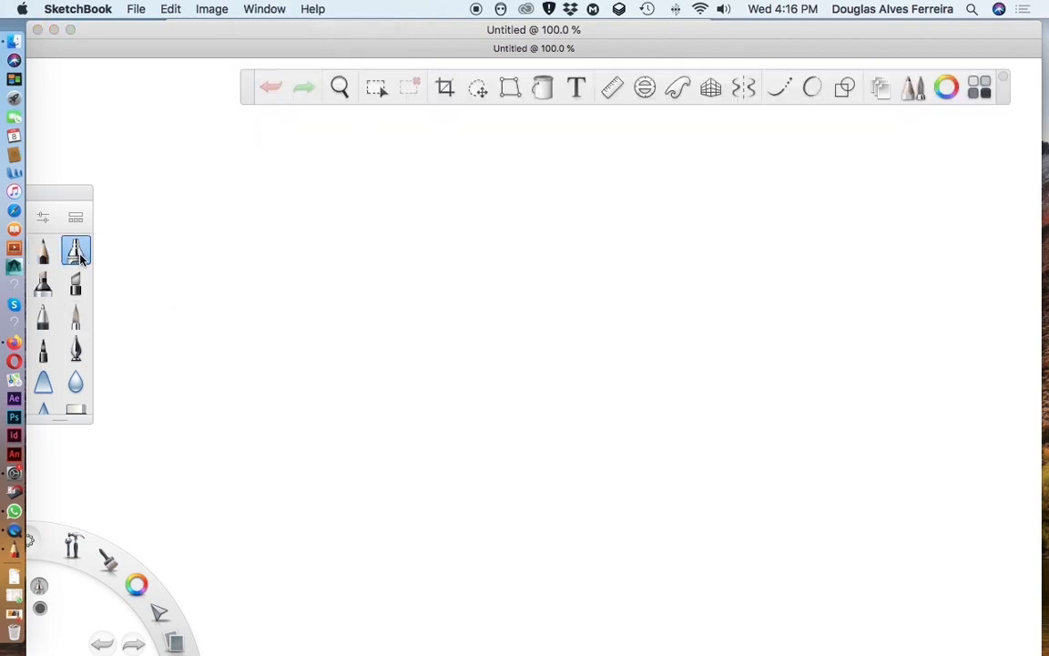
click(76, 284)
click(43, 284)
click(43, 315)
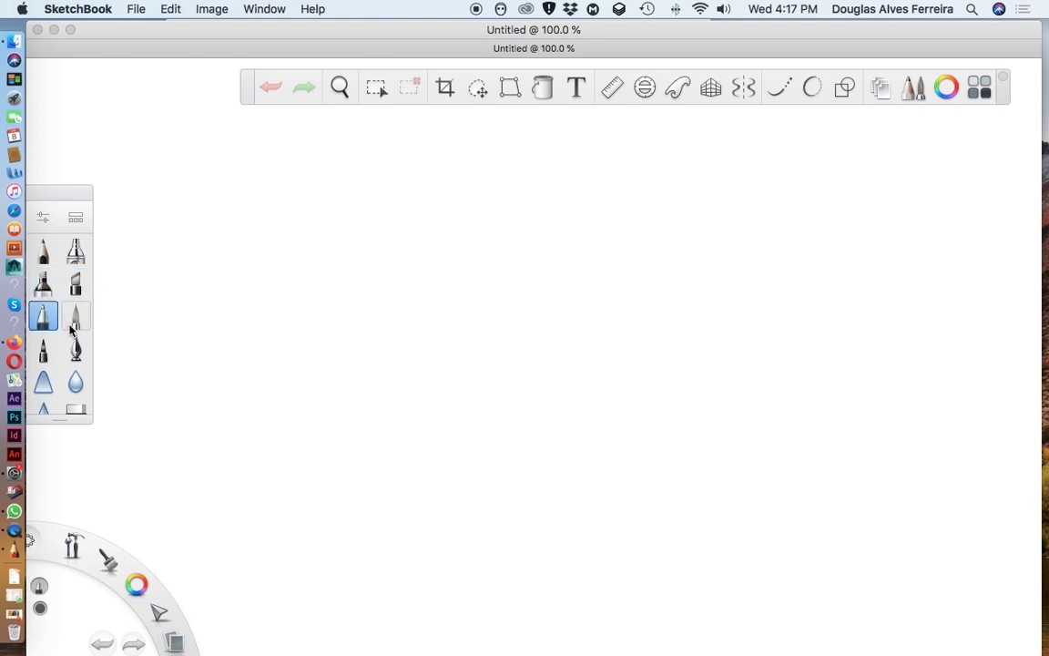
click(76, 315)
click(42, 349)
click(76, 349)
click(76, 382)
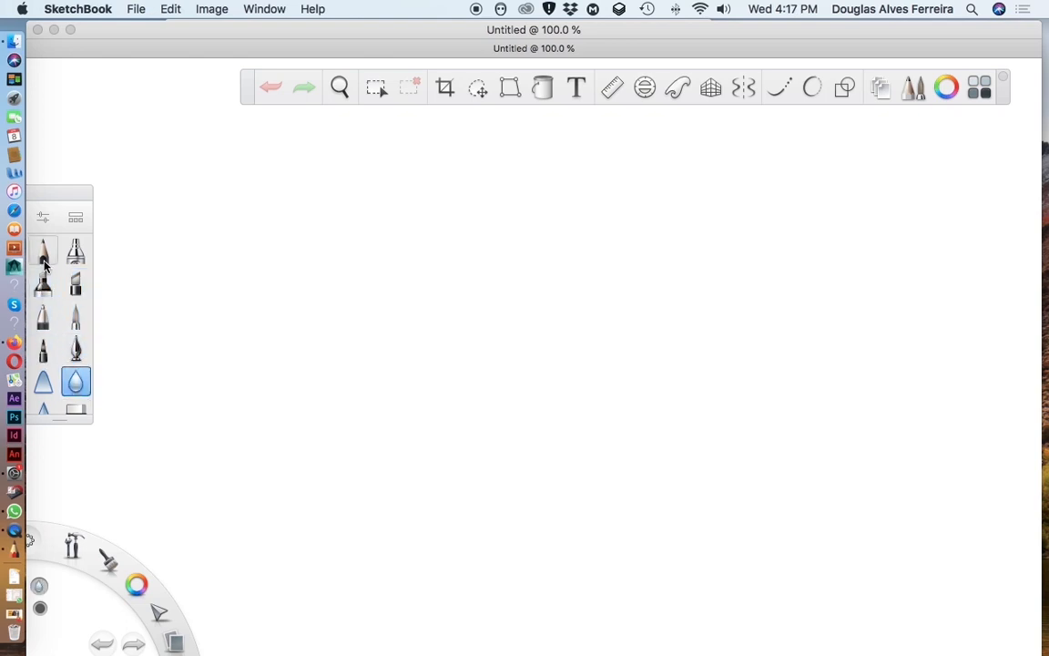
click(44, 260)
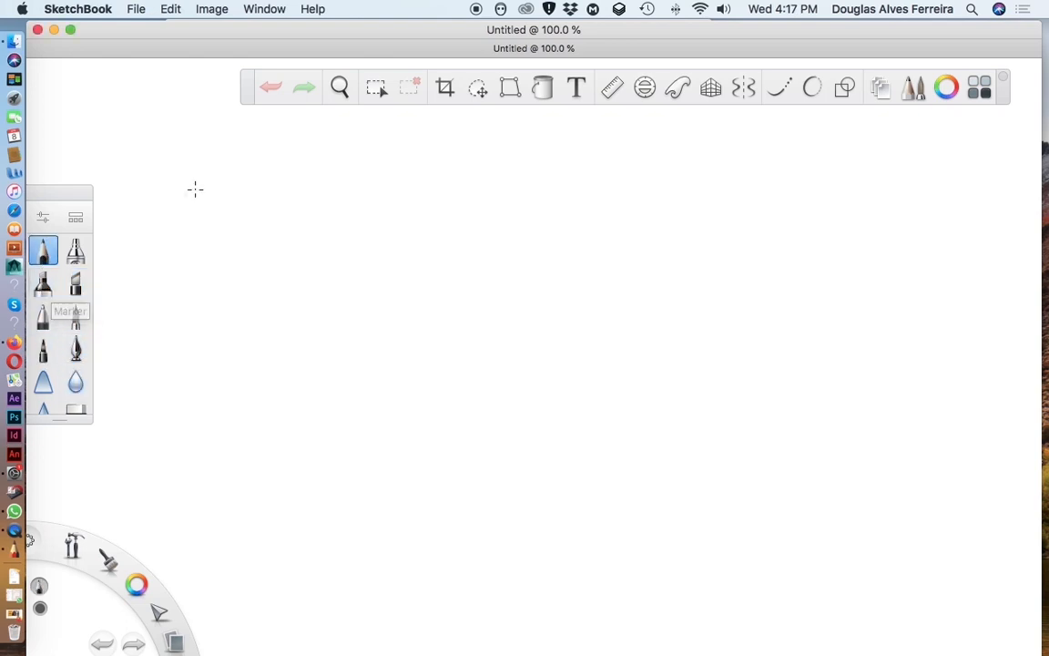
click(138, 587)
drag(145, 585, 178, 557)
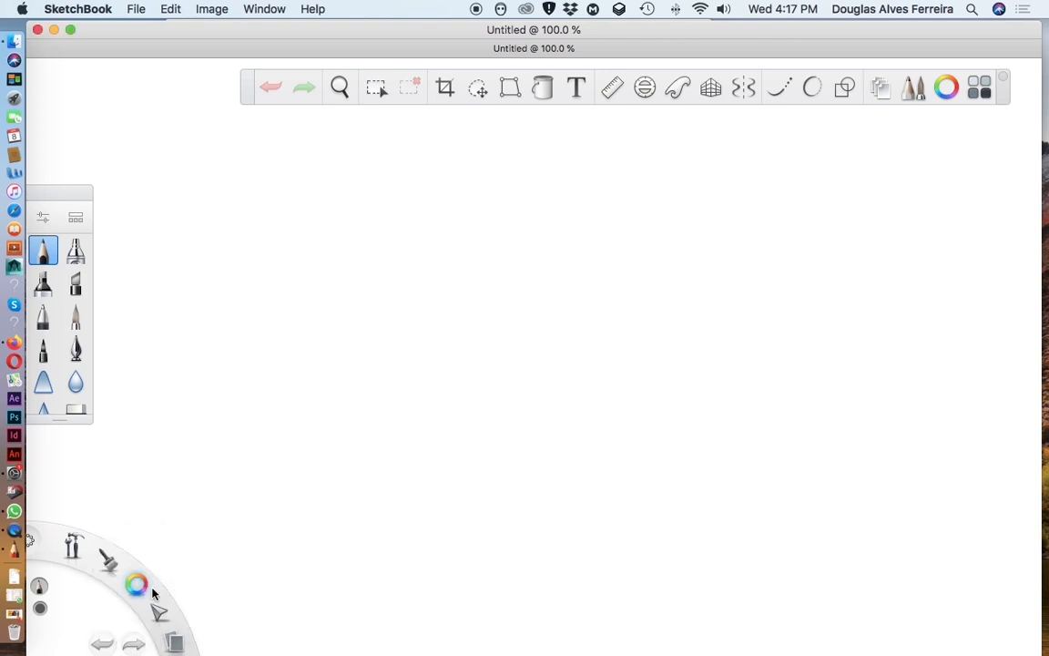
Show the Layer Editor, move it away from the canvas edge and enlarge it
click(269, 9)
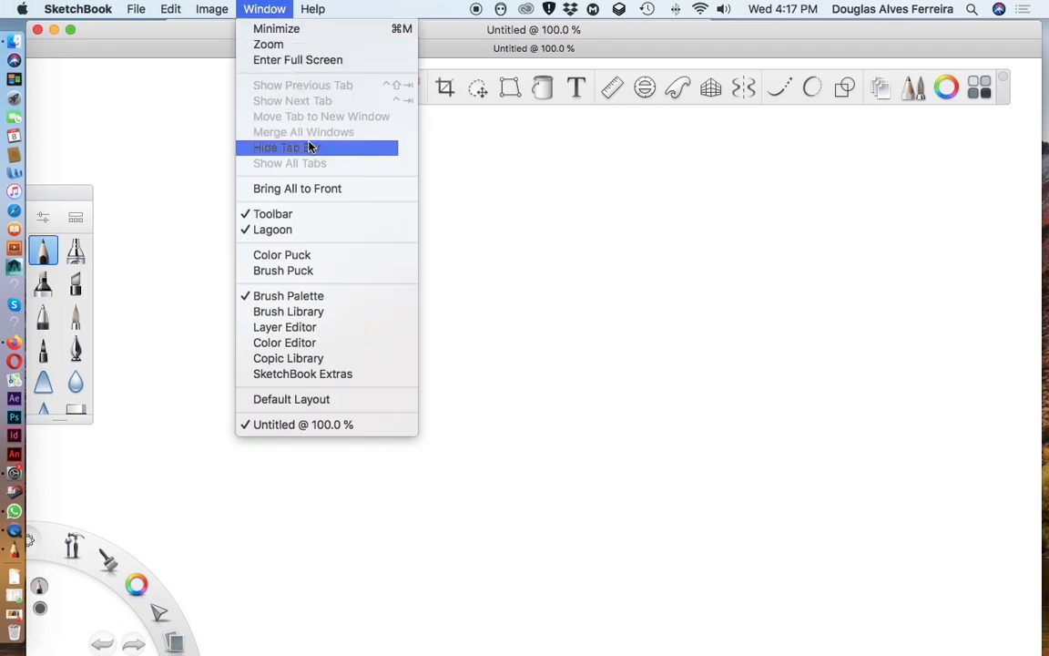
click(309, 330)
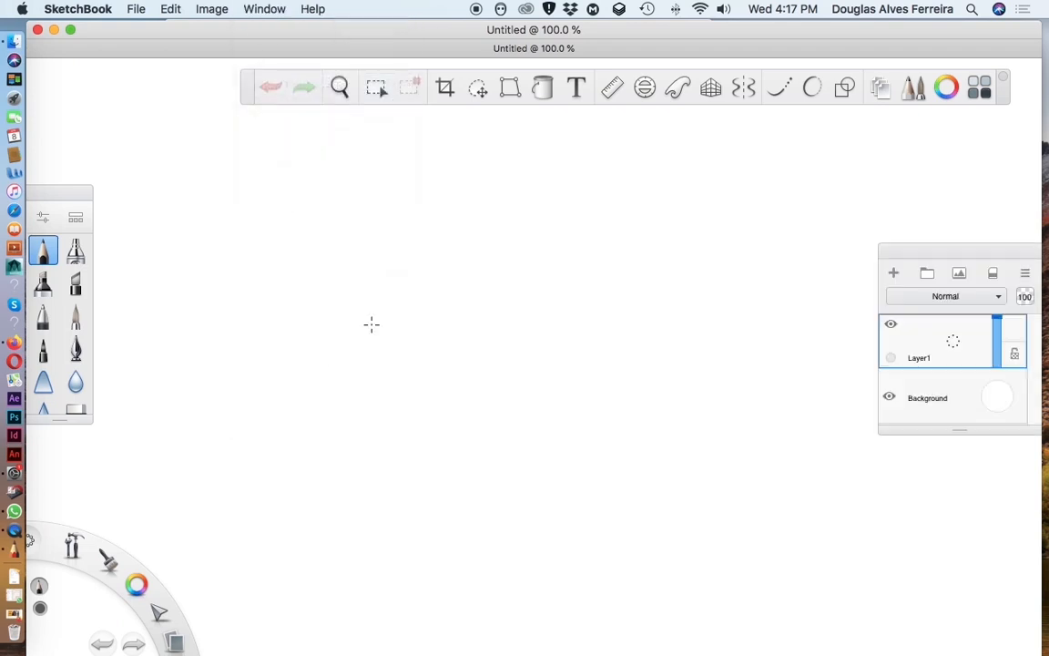
drag(939, 250, 787, 222)
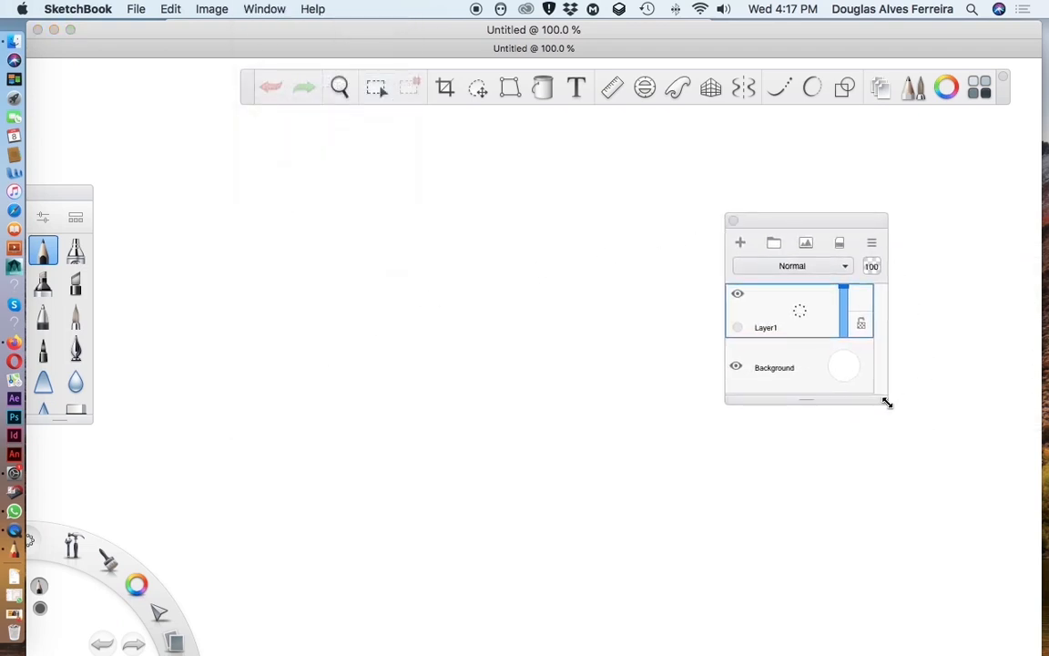
drag(885, 400, 988, 510)
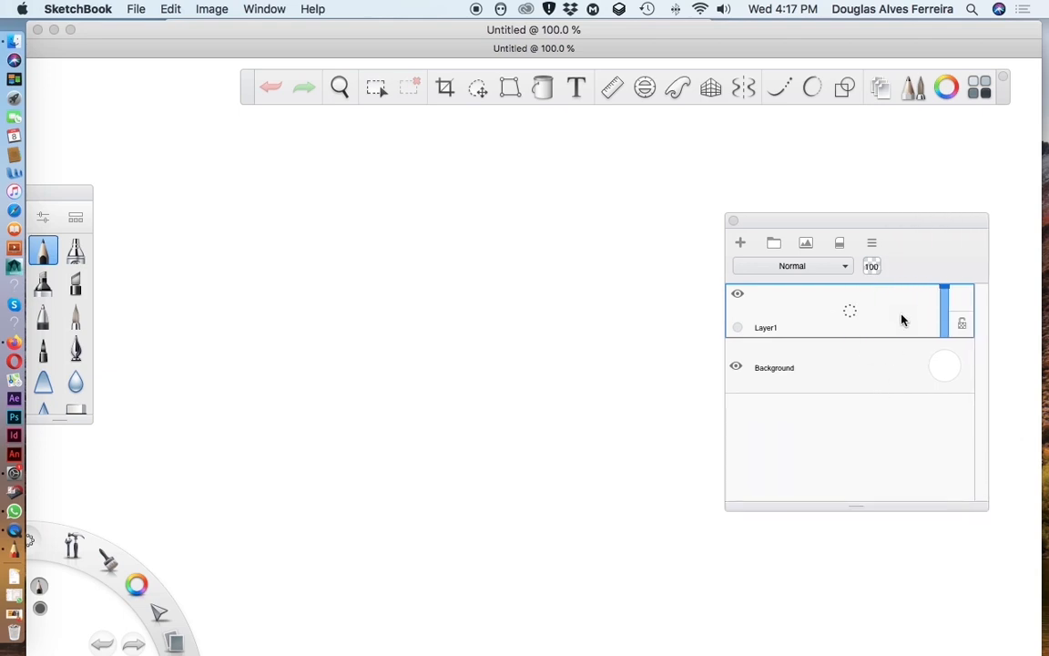
Add a new layer above Layer1 and shift the Layer Editor closer to the canvas edge
click(872, 244)
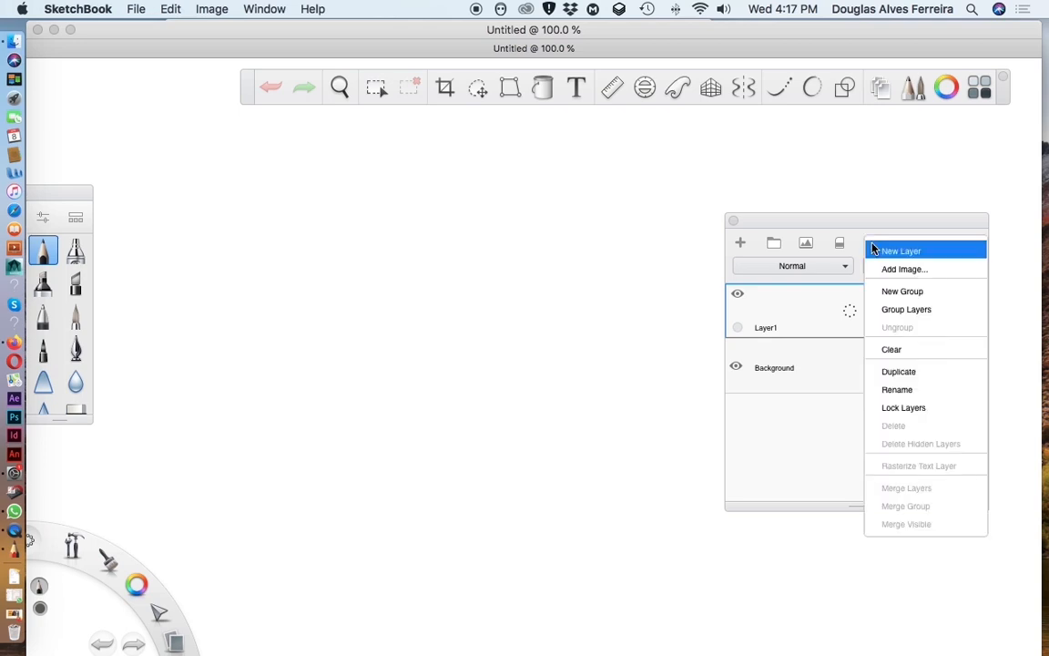
click(890, 249)
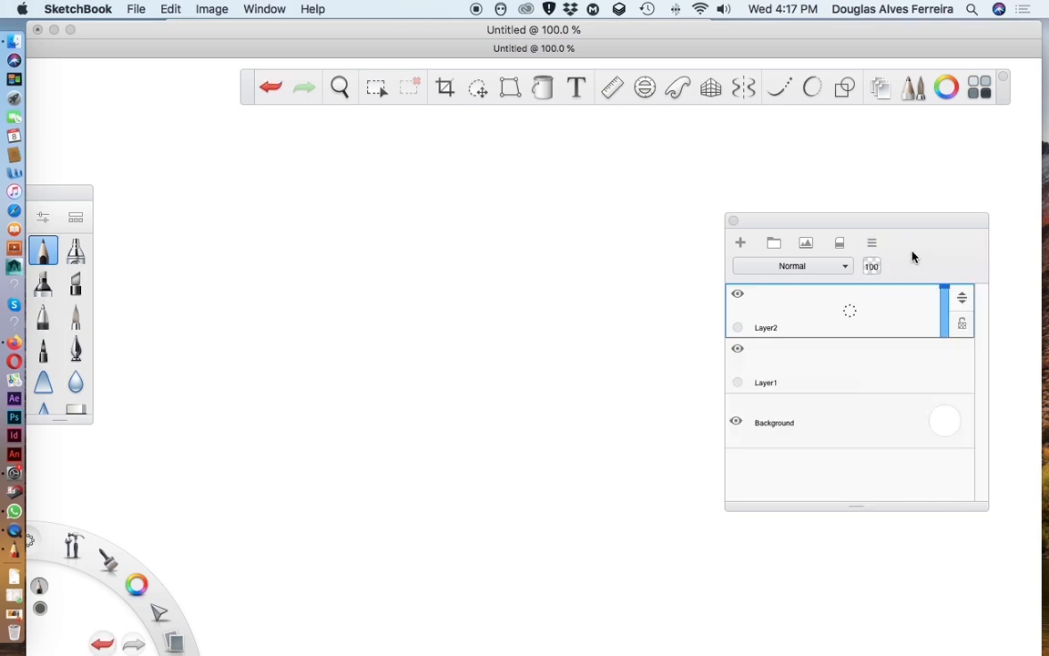
drag(906, 221, 939, 216)
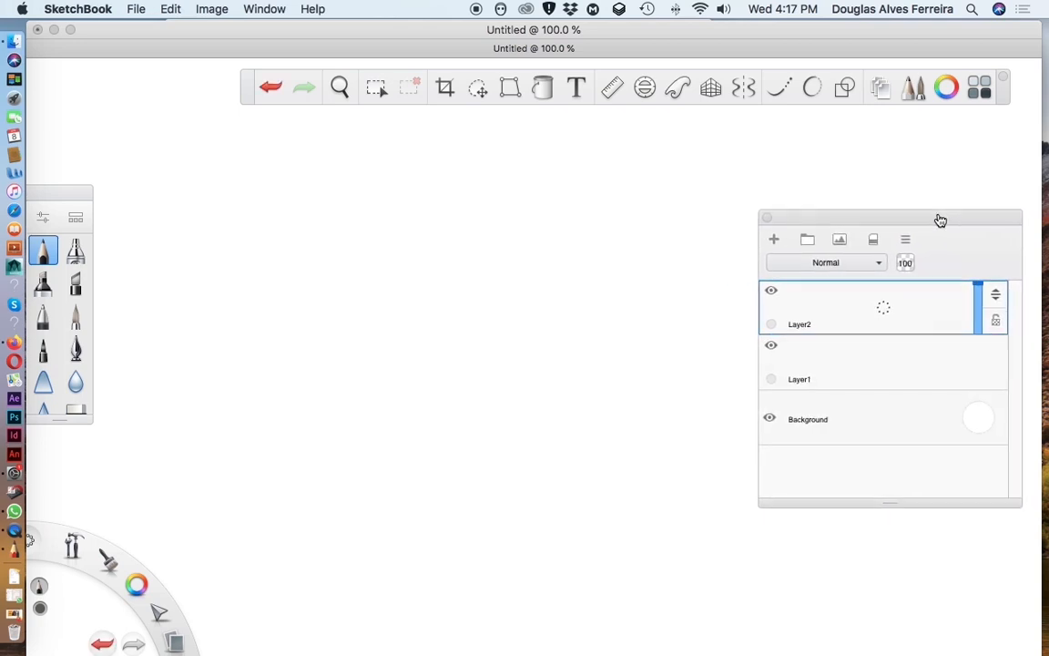
On Layer1, sketch a round head with the Pencil, adding a horizontal and a curved vertical guide line for the face
click(835, 368)
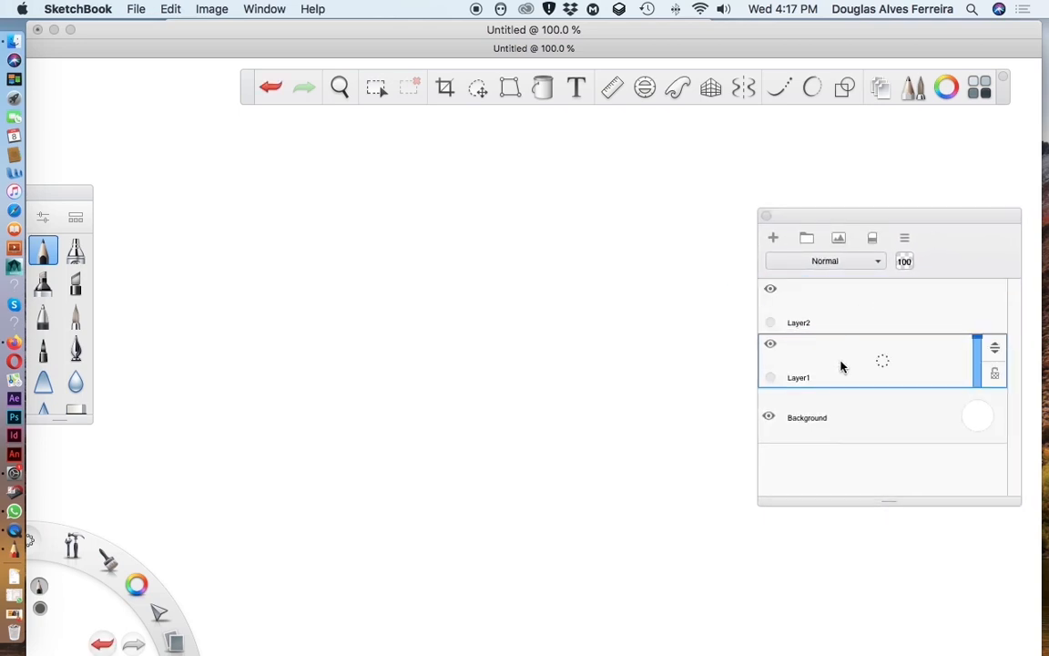
click(42, 255)
mouse_move(352, 244)
mouse_down()
mouse_move(337, 330)
mouse_move(352, 342)
mouse_move(389, 216)
mouse_move(477, 244)
mouse_move(499, 283)
mouse_move(495, 314)
mouse_move(428, 387)
mouse_up()
drag(325, 261, 359, 355)
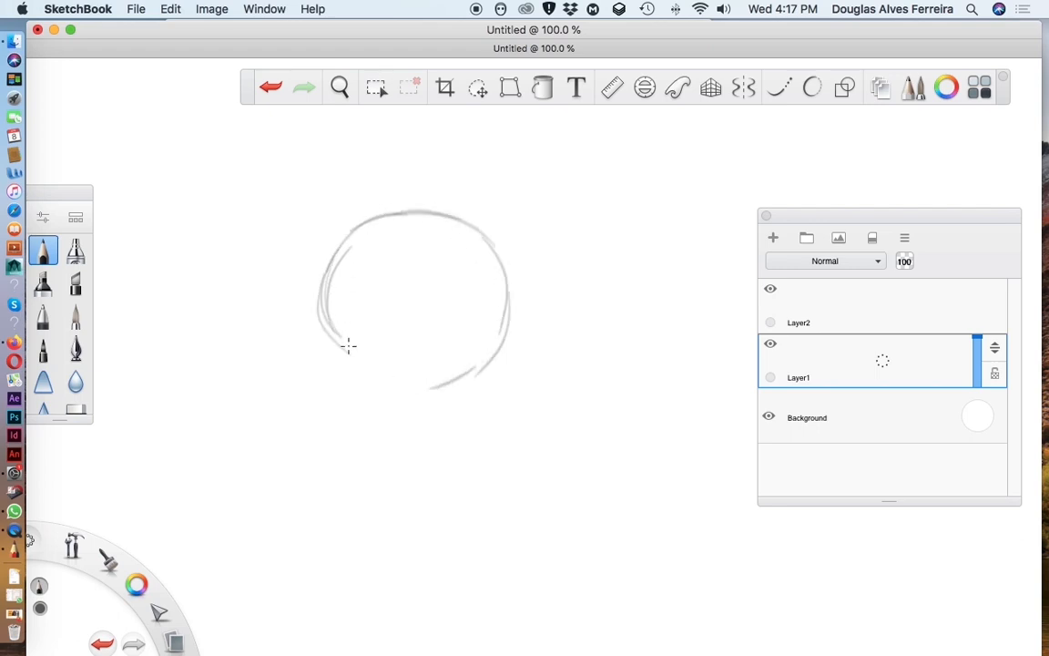
drag(316, 310, 367, 387)
mouse_move(329, 343)
mouse_down()
mouse_move(418, 394)
mouse_move(464, 392)
mouse_move(450, 327)
mouse_up()
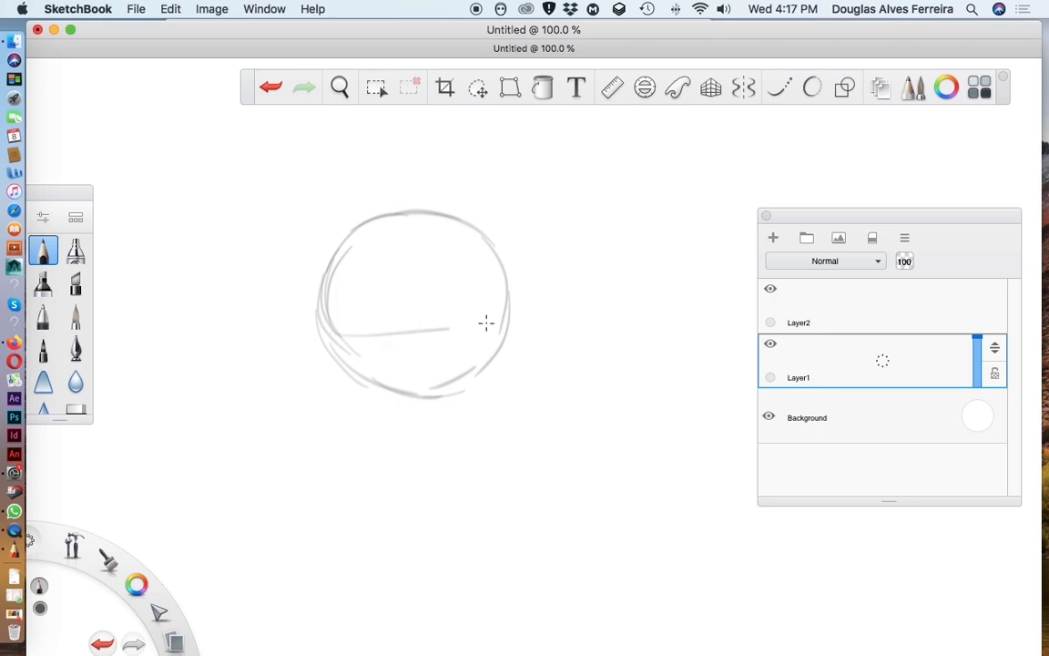
drag(374, 270, 362, 350)
Sketch the wolf's long muzzle out from the head circle, with the nose, upper lip and mouth line ending in a cheek crease
mouse_move(302, 329)
mouse_down()
mouse_move(353, 337)
mouse_move(302, 327)
mouse_move(324, 348)
mouse_move(288, 346)
mouse_move(272, 354)
mouse_move(300, 347)
mouse_move(270, 357)
mouse_move(307, 358)
mouse_move(193, 384)
mouse_move(264, 380)
mouse_move(189, 399)
mouse_move(272, 386)
mouse_up()
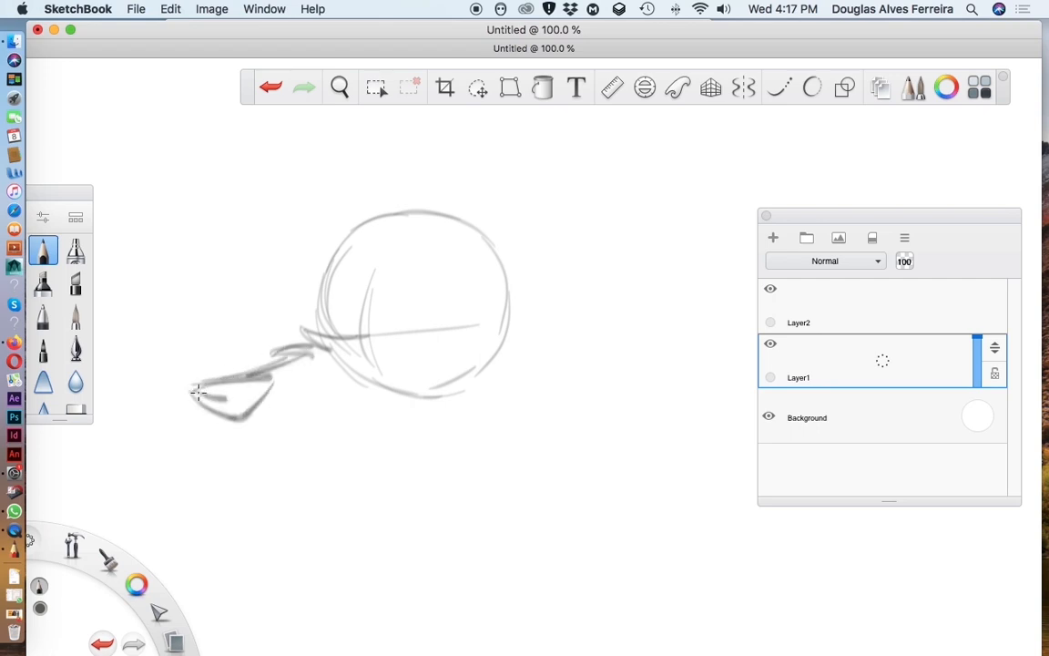
mouse_move(198, 392)
mouse_down()
mouse_move(266, 381)
mouse_move(219, 396)
mouse_move(253, 396)
mouse_up()
mouse_move(213, 440)
mouse_down()
mouse_move(242, 432)
mouse_move(283, 448)
mouse_move(369, 424)
mouse_move(416, 366)
mouse_up()
drag(405, 365, 424, 365)
drag(370, 337, 381, 367)
drag(390, 367, 405, 364)
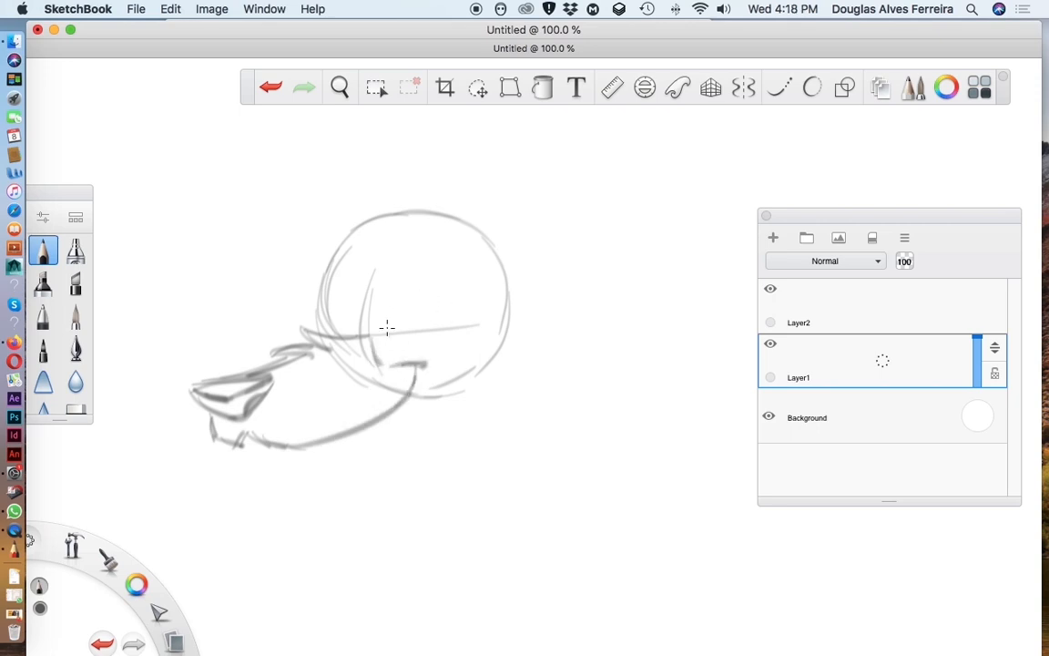
Sketch two oval eyes with dark pupils, thick eyebrows above them and the brow contour on the muzzle side of the head
mouse_move(386, 277)
mouse_down()
mouse_move(382, 335)
mouse_move(393, 259)
mouse_move(375, 329)
mouse_move(395, 270)
mouse_move(376, 286)
mouse_move(397, 250)
mouse_move(390, 255)
mouse_move(411, 266)
mouse_move(414, 255)
mouse_move(401, 255)
mouse_move(422, 268)
mouse_move(421, 307)
mouse_move(384, 323)
mouse_up()
mouse_move(336, 265)
mouse_down()
mouse_move(346, 328)
mouse_move(355, 287)
mouse_move(345, 256)
mouse_move(328, 333)
mouse_move(342, 244)
mouse_move(340, 317)
mouse_up()
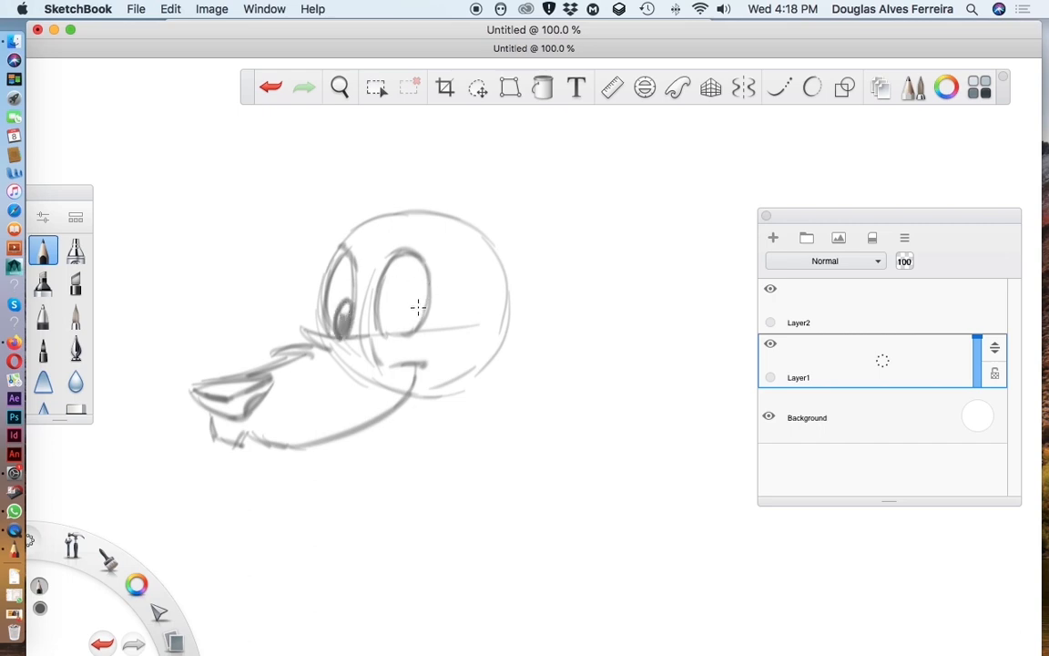
drag(418, 306, 405, 327)
mouse_move(334, 241)
mouse_down()
mouse_move(363, 218)
mouse_move(329, 249)
mouse_move(357, 212)
mouse_move(435, 254)
mouse_move(417, 215)
mouse_move(407, 219)
mouse_move(431, 225)
mouse_move(423, 213)
mouse_move(434, 245)
mouse_move(420, 209)
mouse_move(437, 251)
mouse_move(410, 219)
mouse_move(430, 244)
mouse_up()
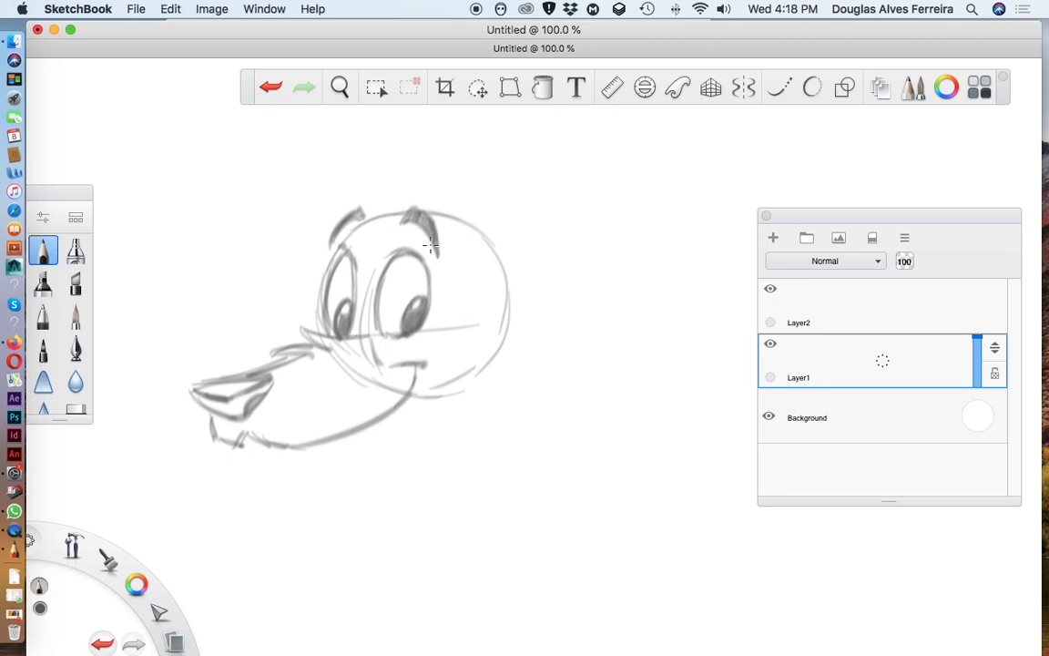
mouse_move(356, 218)
mouse_down()
mouse_move(330, 257)
mouse_move(329, 247)
mouse_move(315, 323)
mouse_move(324, 251)
mouse_move(319, 317)
mouse_up()
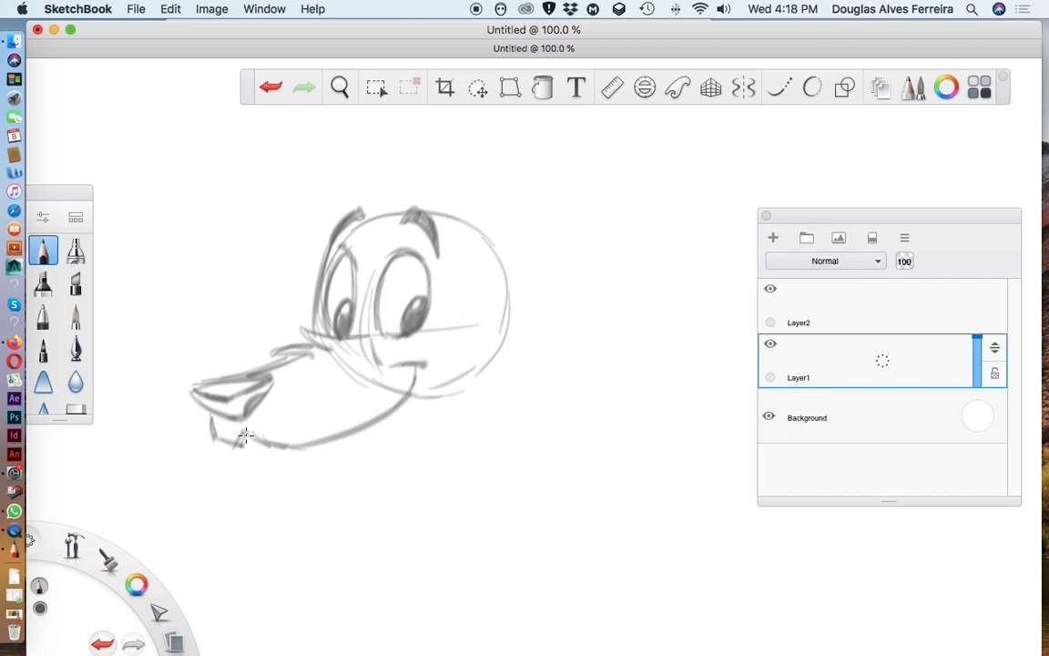
Sketch the furry chin and lower jaw line, and add pointed cheek fur tufts behind the head circle
mouse_move(231, 458)
mouse_down()
mouse_move(273, 474)
mouse_move(428, 443)
mouse_up()
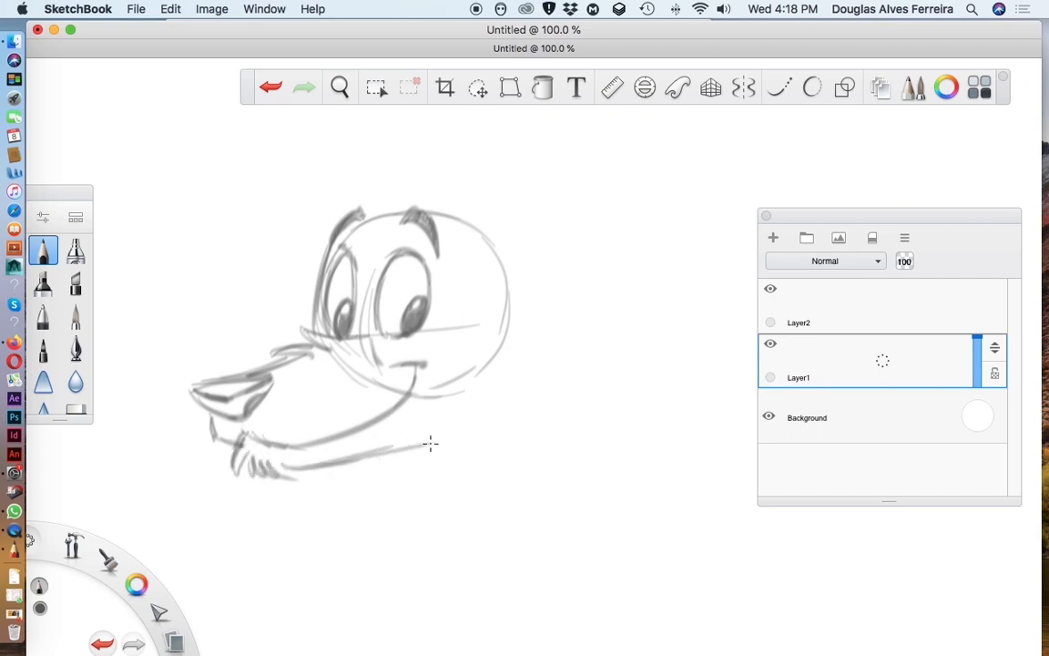
drag(492, 310, 540, 284)
mouse_move(540, 284)
mouse_down()
mouse_move(508, 318)
mouse_move(547, 327)
mouse_move(571, 368)
mouse_move(573, 410)
mouse_up()
drag(568, 399, 538, 363)
mouse_move(538, 363)
mouse_down()
mouse_move(535, 449)
mouse_move(502, 416)
mouse_move(534, 448)
mouse_up()
drag(499, 412, 529, 448)
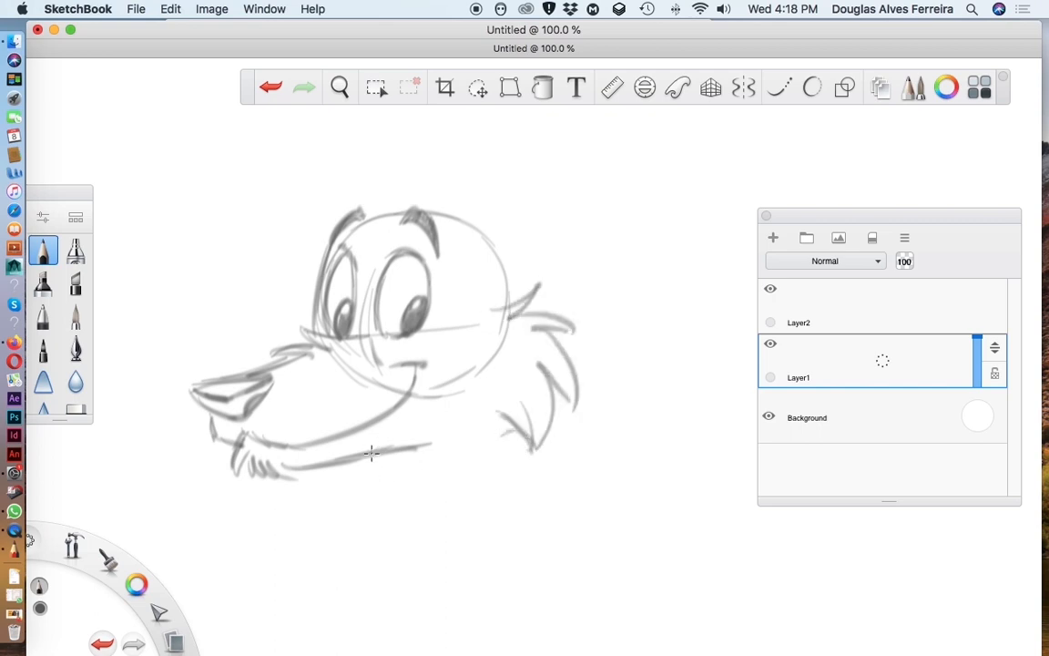
Sketch the front of the neck curving down from the jaw, ending in jagged chest fur
drag(373, 455, 400, 539)
drag(379, 459, 400, 547)
mouse_move(400, 547)
mouse_down()
mouse_move(406, 515)
mouse_move(424, 573)
mouse_up()
mouse_move(424, 572)
mouse_down()
mouse_move(420, 522)
mouse_move(438, 575)
mouse_move(435, 554)
mouse_move(491, 599)
mouse_up()
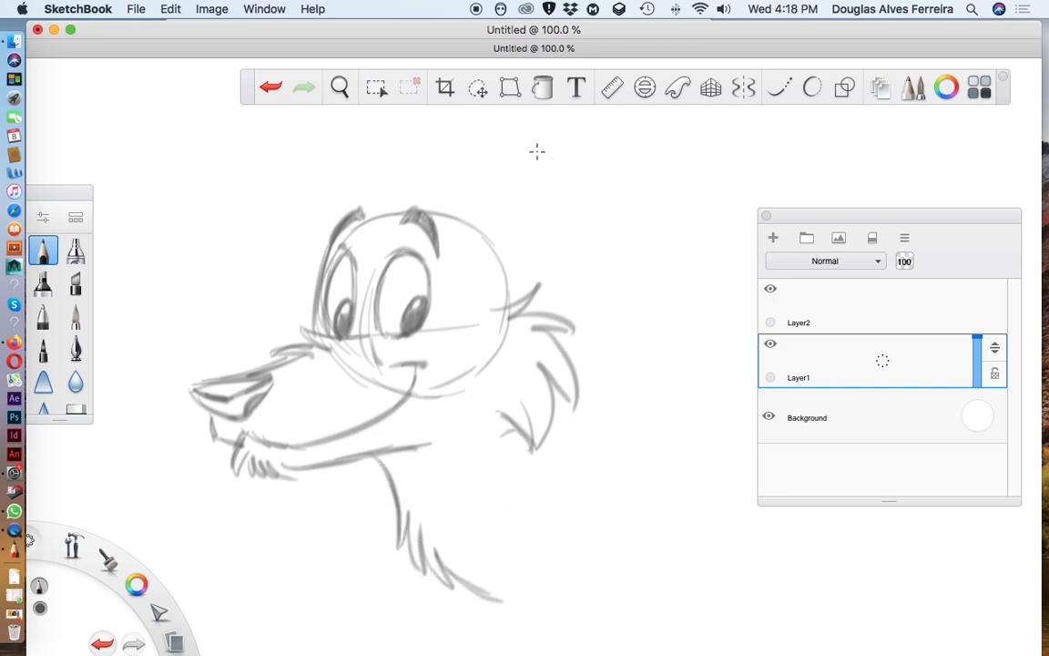
Sketch the crown of the head, the pointed ear with inner fur, and the loose hair tufts on top
mouse_move(349, 217)
mouse_down()
mouse_move(504, 218)
mouse_move(522, 244)
mouse_move(554, 192)
mouse_move(642, 191)
mouse_move(551, 264)
mouse_move(506, 282)
mouse_up()
mouse_move(544, 197)
mouse_down()
mouse_move(477, 207)
mouse_move(461, 149)
mouse_move(465, 186)
mouse_up()
mouse_move(463, 185)
mouse_down()
mouse_move(398, 157)
mouse_move(381, 168)
mouse_move(419, 171)
mouse_move(379, 222)
mouse_move(499, 190)
mouse_up()
drag(346, 191, 395, 168)
drag(466, 183, 526, 173)
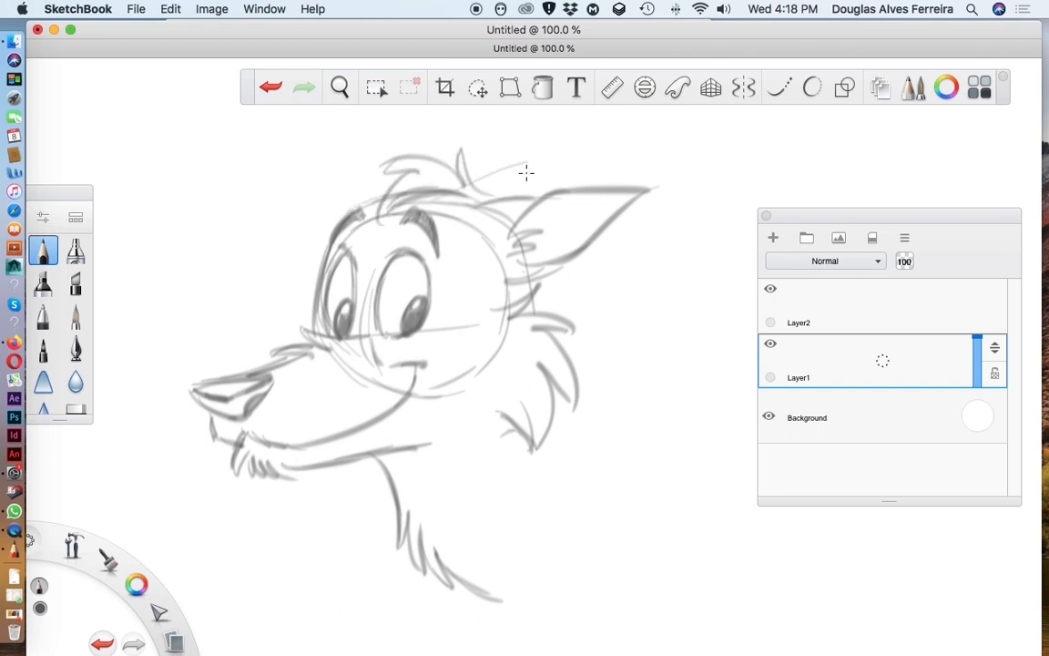
mouse_move(398, 173)
mouse_down()
mouse_move(484, 153)
mouse_move(587, 168)
mouse_up()
drag(474, 174, 554, 168)
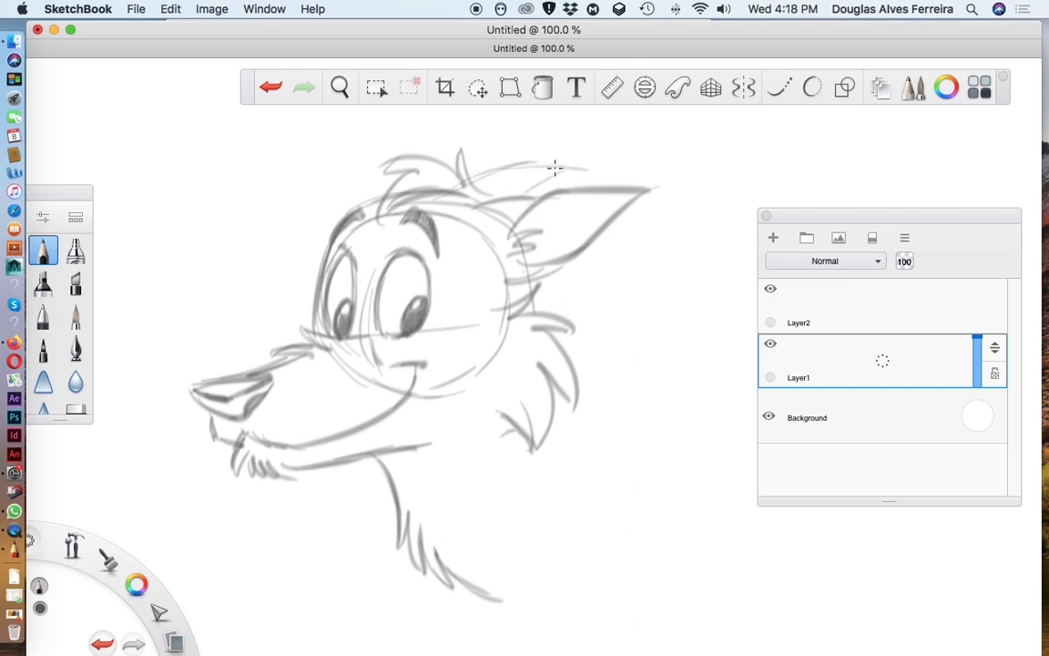
drag(499, 149, 424, 156)
Sketch the back of the head and neck down to the chest, plus the curved fur boundary across the neck
mouse_move(533, 219)
mouse_down()
mouse_move(544, 293)
mouse_move(607, 394)
mouse_up()
drag(562, 333, 619, 391)
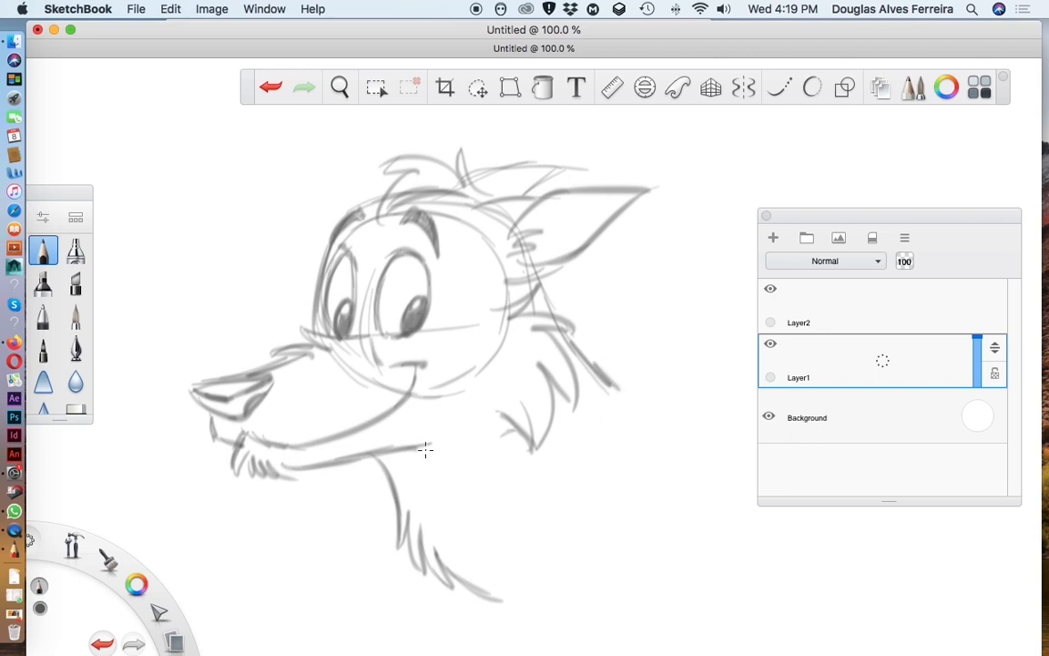
mouse_move(428, 453)
mouse_down()
mouse_move(510, 513)
mouse_move(586, 521)
mouse_up()
mouse_move(598, 383)
mouse_down()
mouse_move(590, 511)
mouse_move(564, 546)
mouse_up()
drag(604, 417, 507, 609)
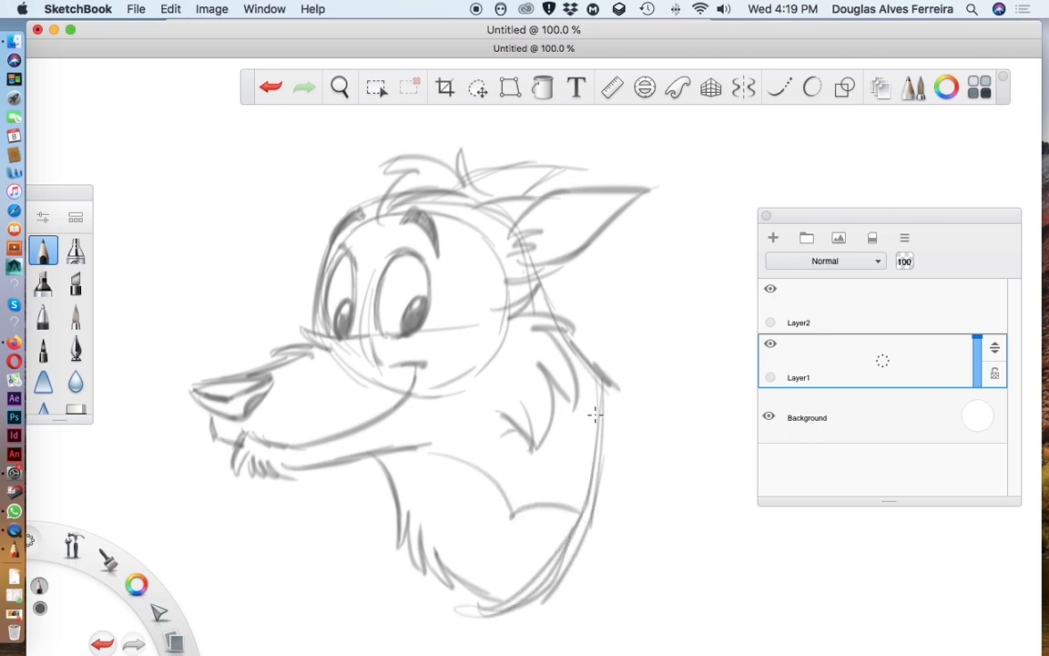
drag(601, 379, 473, 590)
drag(532, 250, 576, 348)
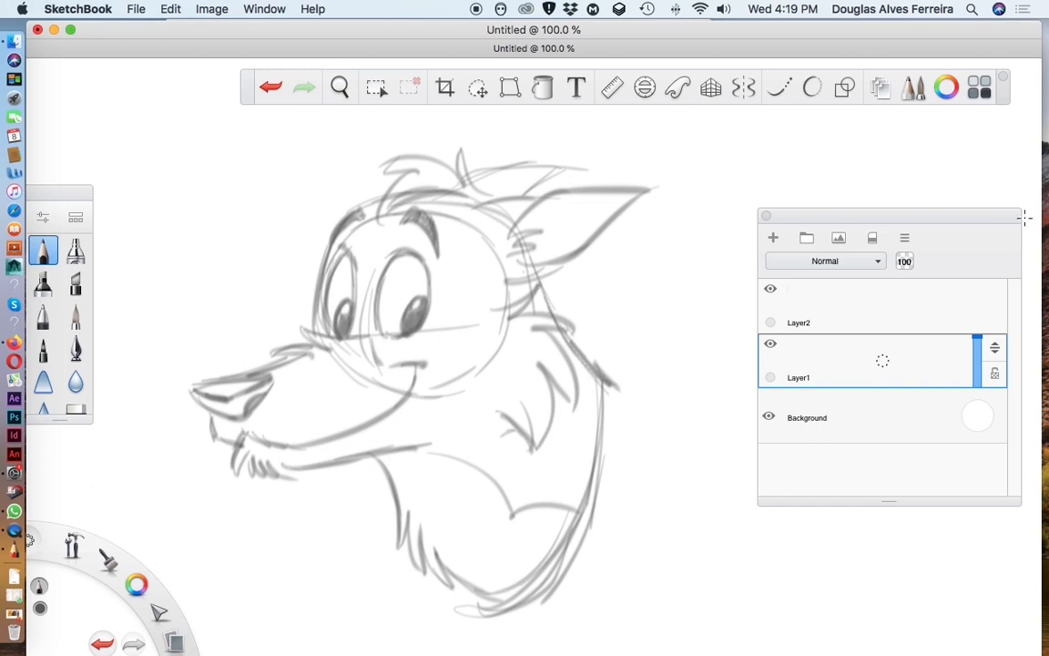
Select Layer2, set the colour to black and ink the fold under the wolf's far eye at the muzzle base
click(866, 311)
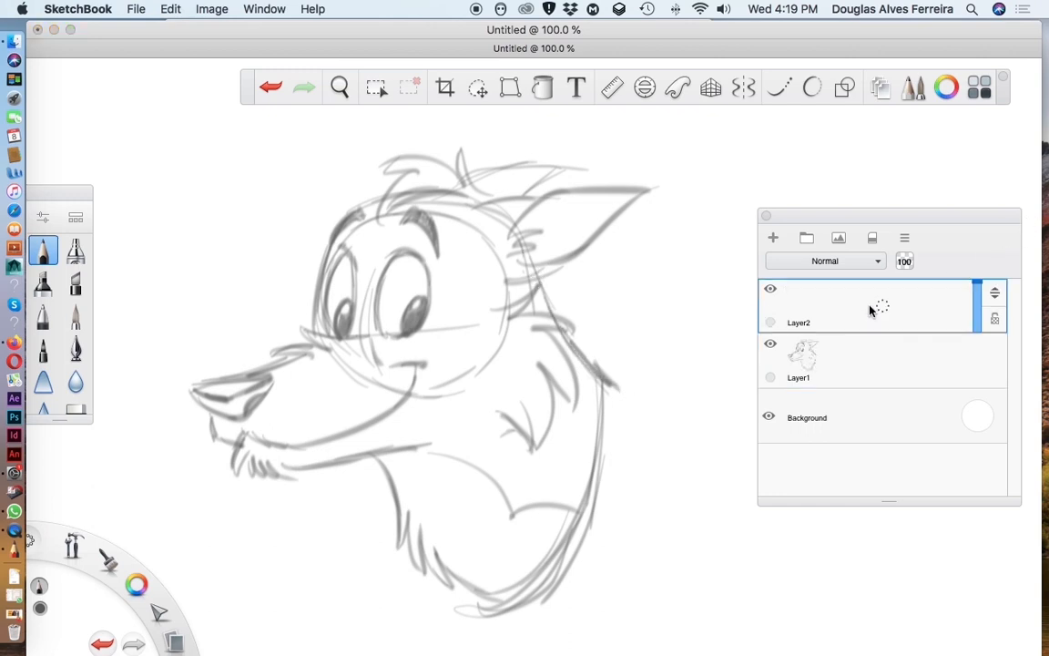
click(136, 583)
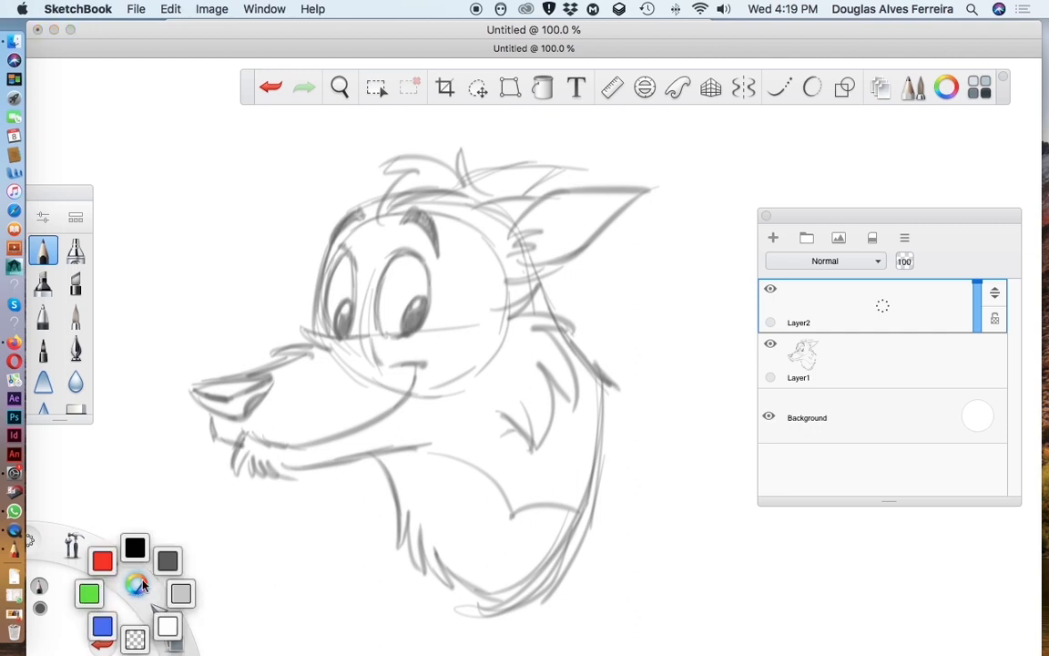
click(135, 546)
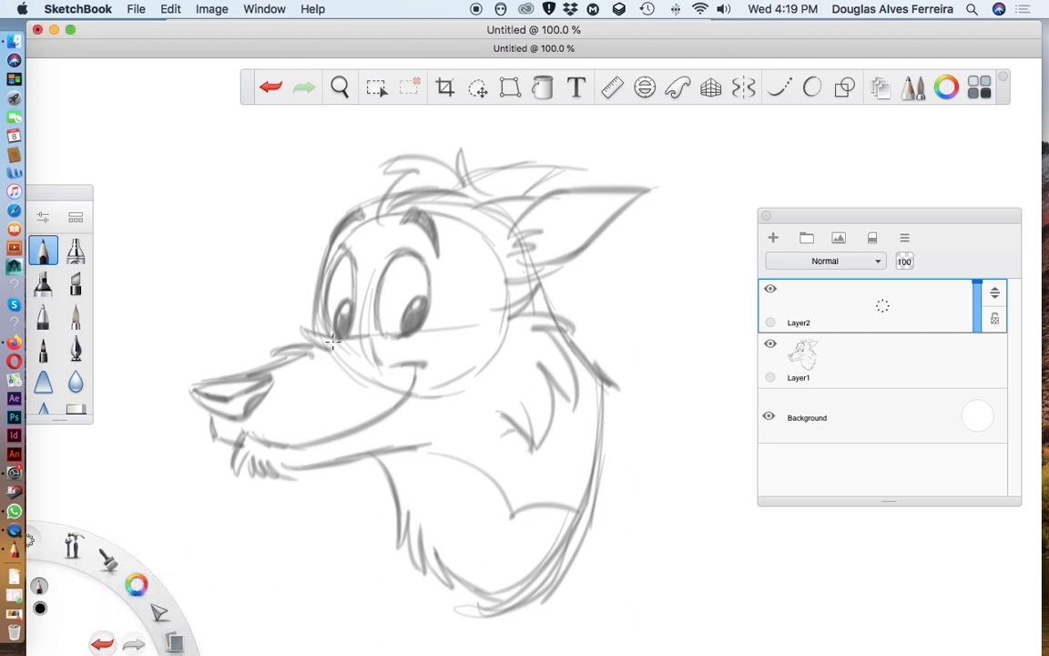
mouse_move(310, 328)
mouse_down()
mouse_move(359, 334)
mouse_move(309, 333)
mouse_move(320, 345)
mouse_up()
Set the pencil size to 4.0 and ink the fur tuft and bridge line leading down to the nose
key([)
key([)
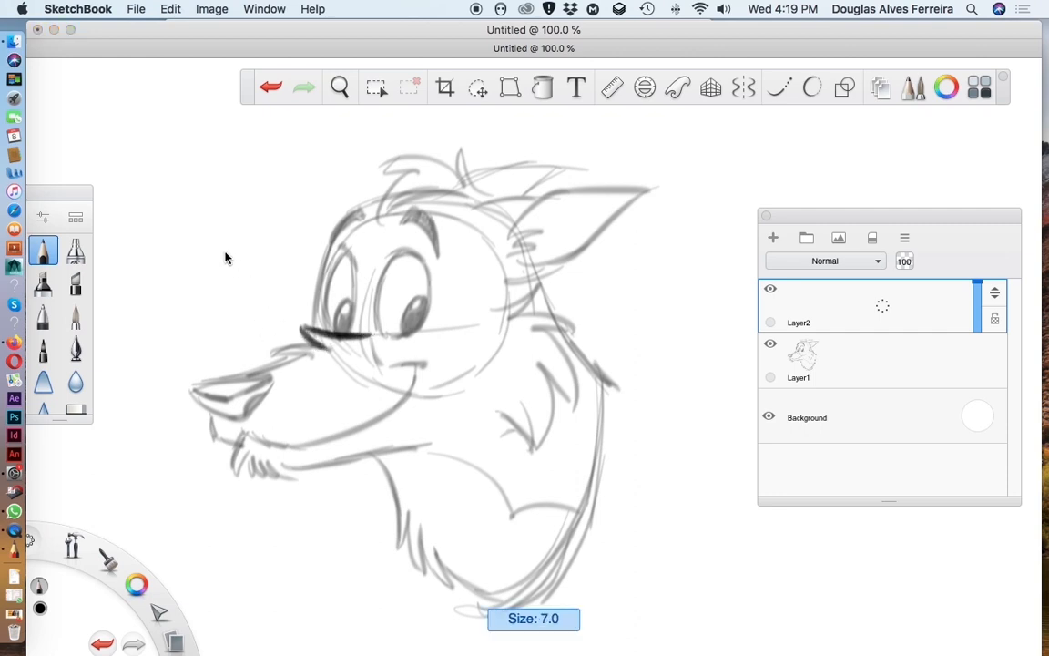
key([)
key([)
key([)
key([)
key(])
key(])
key(])
key(])
key(])
key(])
key(])
key(])
key(bracketright)
key(bracketright)
key(bracketright)
key(bracketright)
key(bracketright)
key(bracketright)
key(bracketleft)
key(bracketleft)
key(bracketleft)
key(bracketleft)
key(bracketleft)
key(bracketleft)
key(bracketleft)
key(bracketleft)
key(bracketleft)
key(bracketleft)
key(bracketleft)
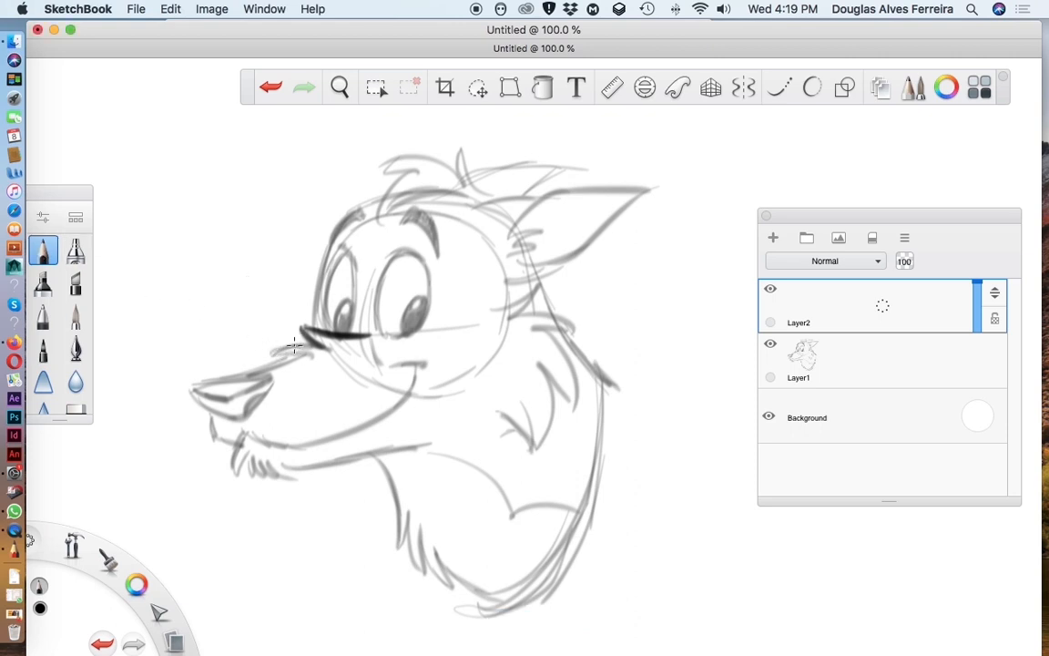
key(bracketright)
key(bracketright)
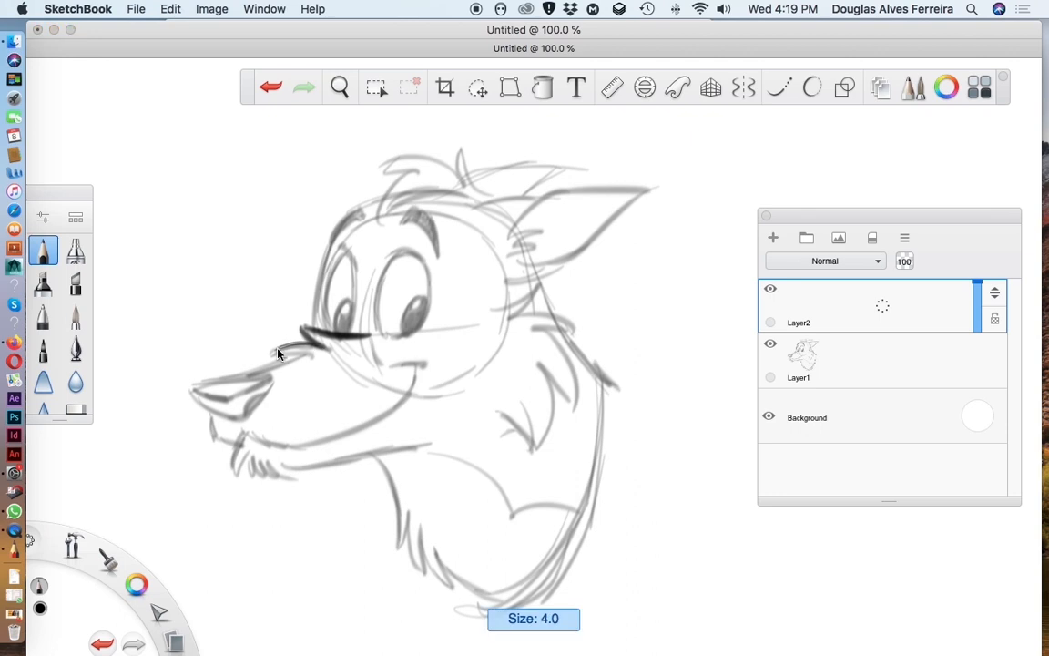
drag(274, 351, 314, 346)
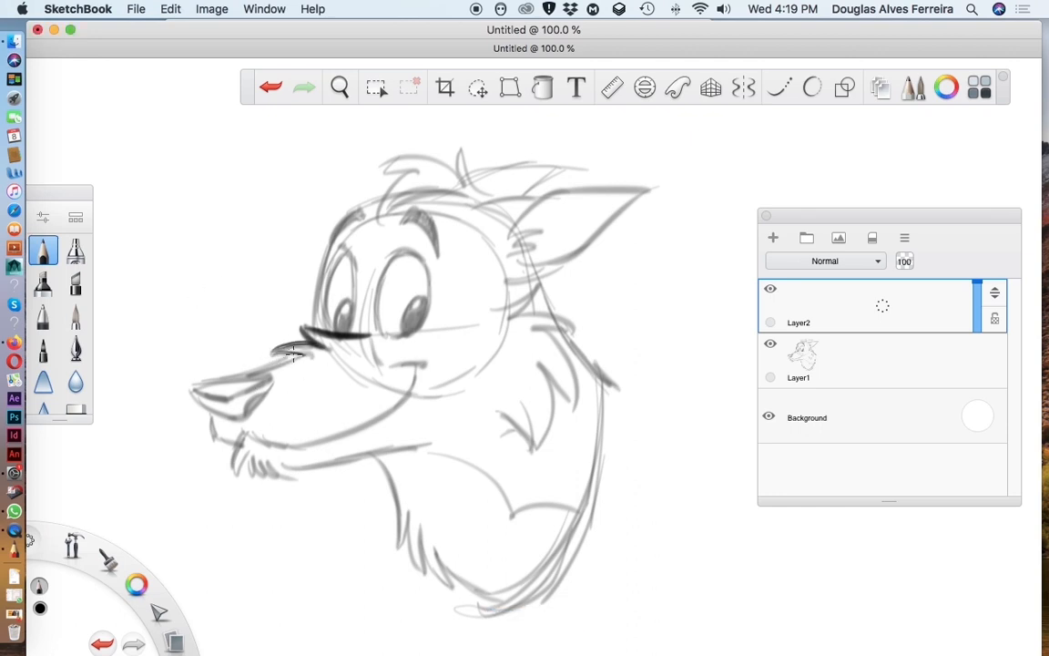
drag(306, 348, 244, 375)
At 236% zoom, darken and sharpen the inked fold under the far eye and the fur tufts on the muzzle bridge
click(341, 87)
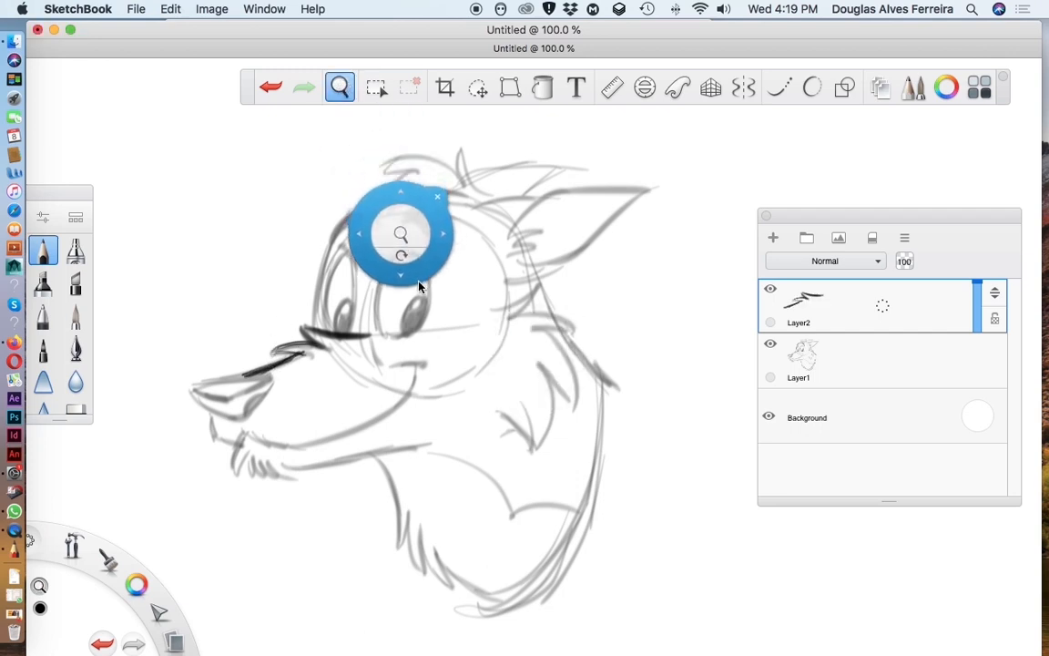
mouse_move(429, 314)
mouse_down()
mouse_move(489, 339)
mouse_move(371, 298)
mouse_move(394, 317)
mouse_move(421, 251)
mouse_move(478, 216)
mouse_move(428, 287)
mouse_move(434, 258)
mouse_move(458, 259)
mouse_move(421, 281)
mouse_move(579, 288)
mouse_move(397, 305)
mouse_move(601, 290)
mouse_move(497, 258)
mouse_move(499, 300)
mouse_move(574, 288)
mouse_move(626, 252)
mouse_up()
click(43, 250)
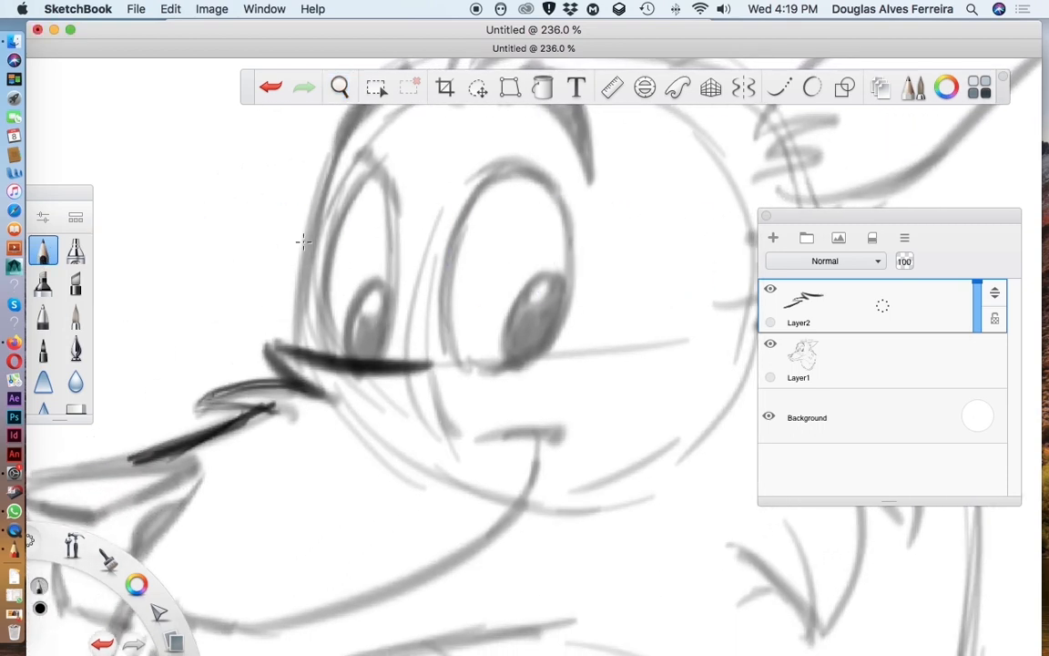
drag(288, 341, 430, 365)
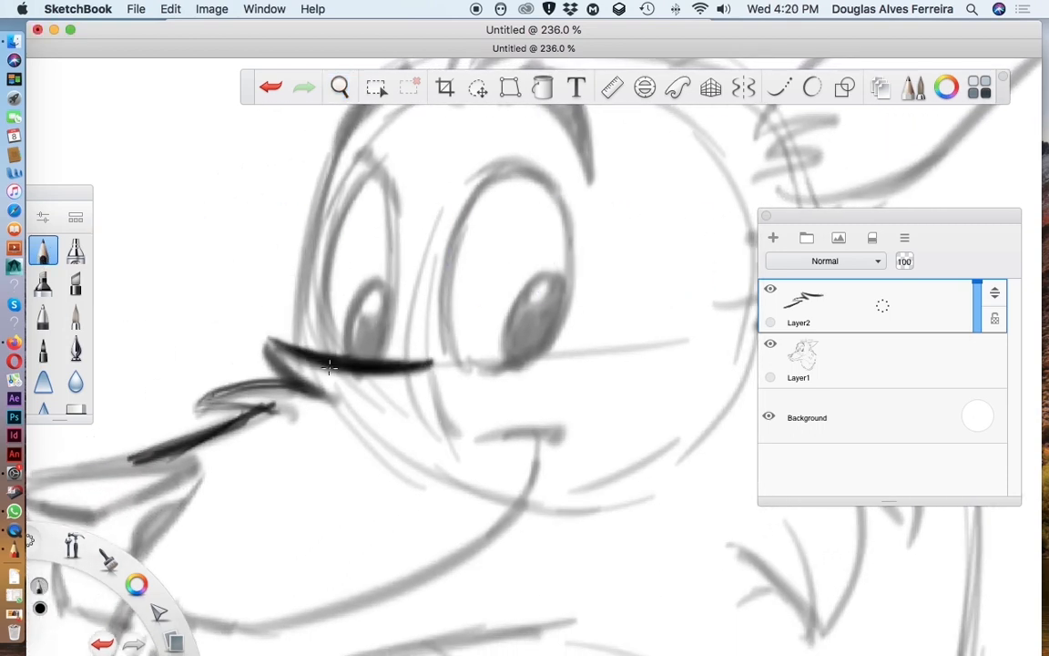
drag(267, 346, 319, 396)
drag(200, 403, 272, 412)
drag(199, 403, 294, 397)
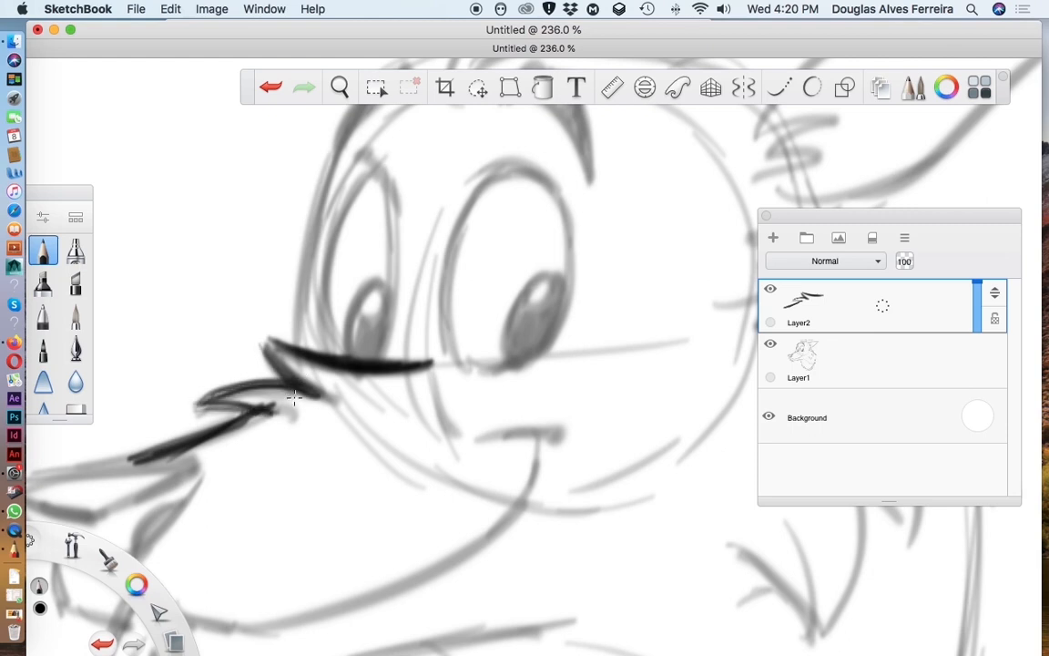
Ink the far eye's pupil outline with its highlight, and trace the oval eye outline around it
mouse_move(375, 283)
mouse_down()
mouse_move(344, 353)
mouse_move(357, 305)
mouse_move(384, 290)
mouse_move(391, 312)
mouse_move(373, 342)
mouse_up()
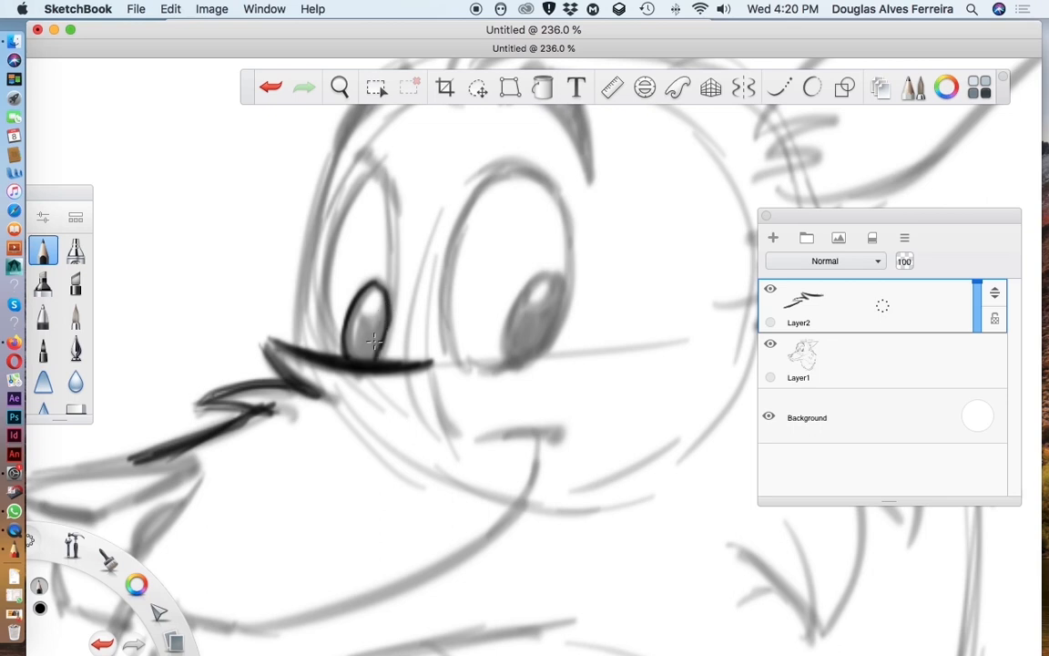
mouse_move(359, 300)
mouse_down()
mouse_move(384, 327)
mouse_move(375, 358)
mouse_up()
mouse_move(364, 146)
mouse_down()
mouse_move(393, 223)
mouse_move(388, 290)
mouse_up()
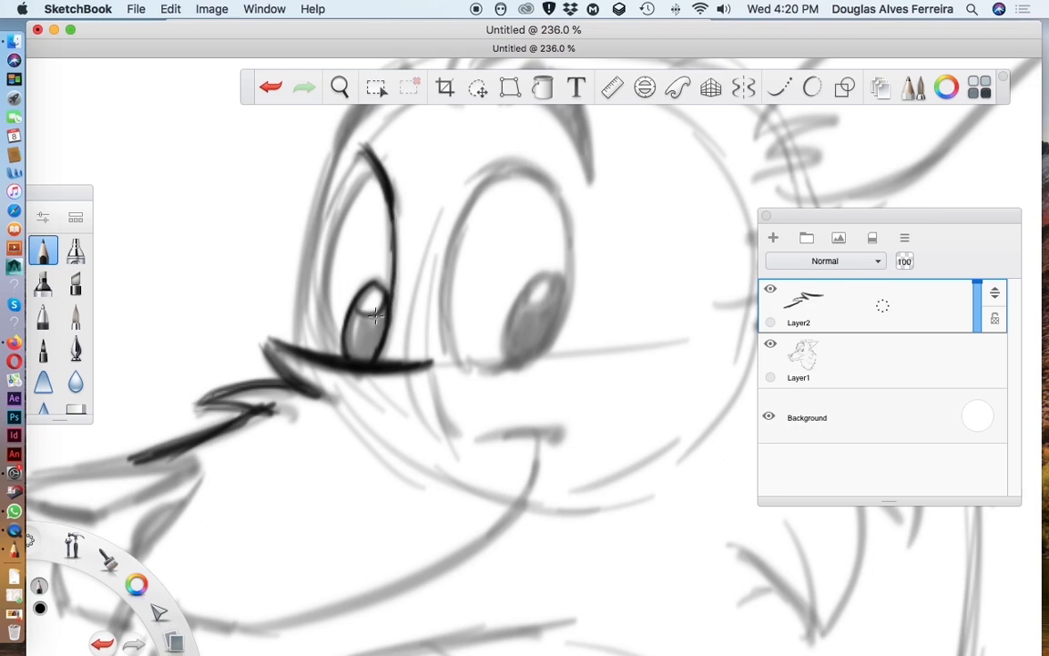
mouse_move(371, 155)
mouse_down()
mouse_move(325, 242)
mouse_move(320, 301)
mouse_move(335, 358)
mouse_up()
drag(369, 175, 322, 256)
mouse_move(349, 199)
mouse_down()
mouse_move(320, 314)
mouse_move(331, 352)
mouse_up()
Ink the near eye's oval outline and the outline of its pupil
mouse_move(504, 162)
mouse_down()
mouse_move(542, 173)
mouse_move(567, 221)
mouse_up()
mouse_move(549, 182)
mouse_down()
mouse_move(569, 222)
mouse_move(557, 319)
mouse_up()
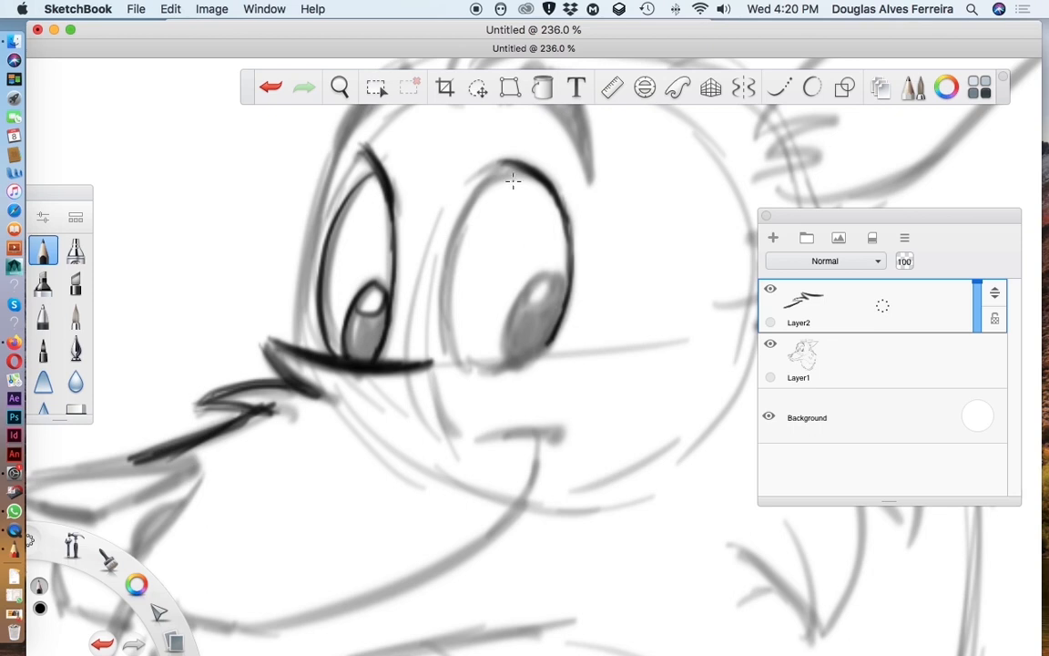
mouse_move(511, 167)
mouse_down()
mouse_move(462, 222)
mouse_move(451, 253)
mouse_up()
mouse_move(475, 198)
mouse_down()
mouse_move(447, 250)
mouse_move(442, 300)
mouse_up()
mouse_move(448, 242)
mouse_down()
mouse_move(442, 331)
mouse_move(461, 350)
mouse_up()
mouse_move(453, 229)
mouse_down()
mouse_move(435, 304)
mouse_move(487, 368)
mouse_move(527, 359)
mouse_up()
mouse_move(543, 277)
mouse_down()
mouse_move(512, 325)
mouse_move(513, 363)
mouse_move(511, 310)
mouse_up()
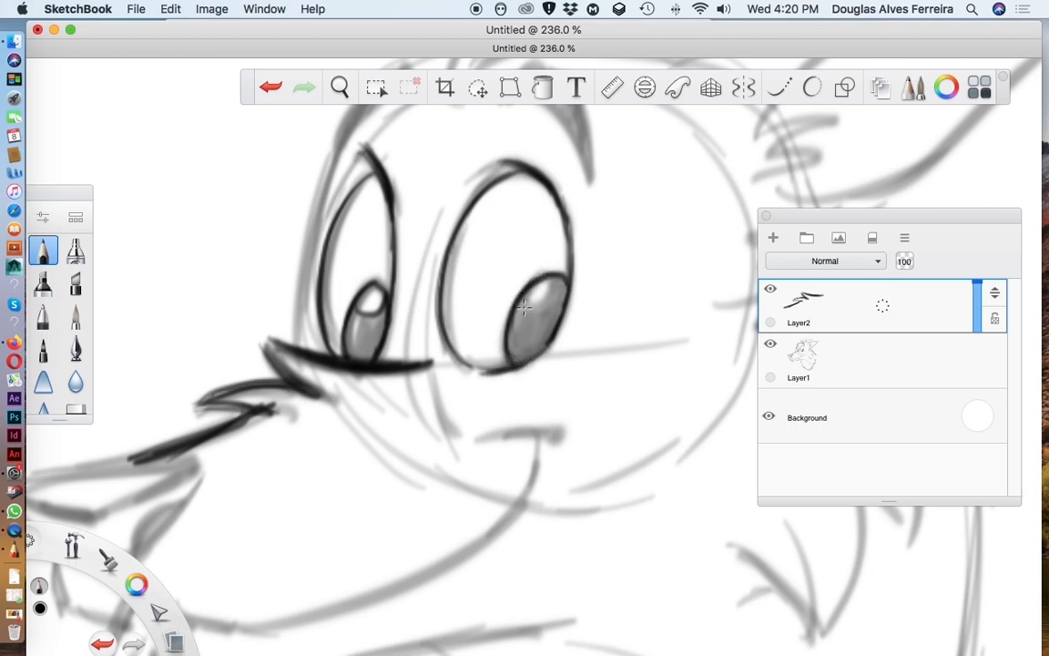
Redo the near pupil's highlight, fill both pupils with black hatching around the highlights, and ink the cheek crease
key(super+z)
mouse_move(346, 336)
mouse_down()
mouse_move(355, 314)
mouse_move(353, 344)
mouse_move(358, 319)
mouse_move(367, 359)
mouse_move(357, 319)
mouse_move(364, 312)
mouse_move(382, 327)
mouse_up()
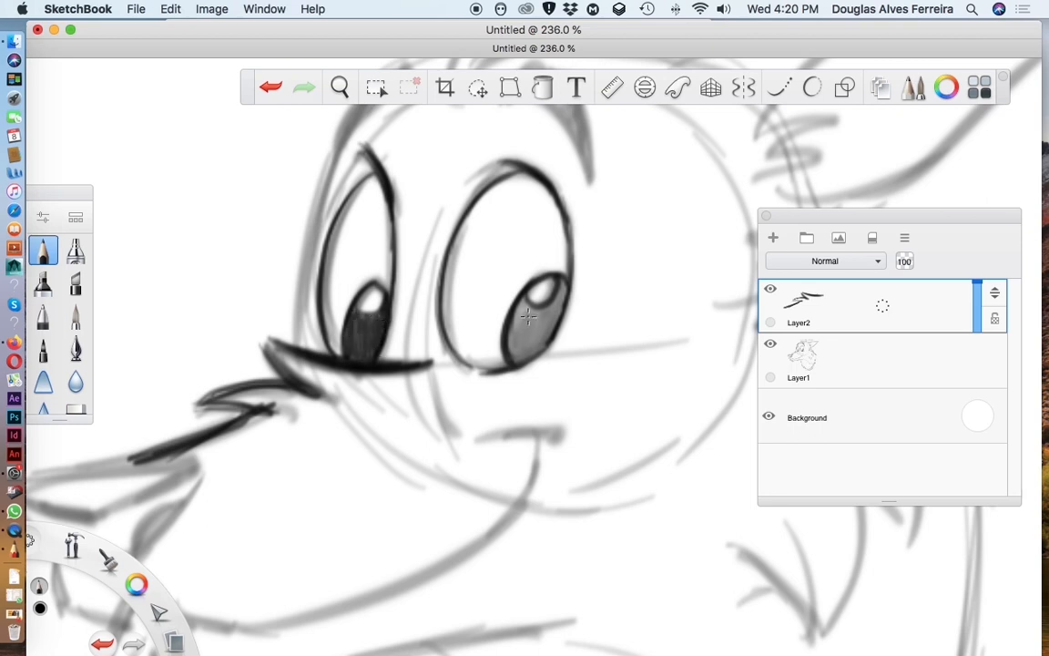
mouse_move(512, 336)
mouse_down()
mouse_move(516, 305)
mouse_move(519, 344)
mouse_move(525, 302)
mouse_move(530, 347)
mouse_move(566, 292)
mouse_up()
drag(485, 436, 592, 451)
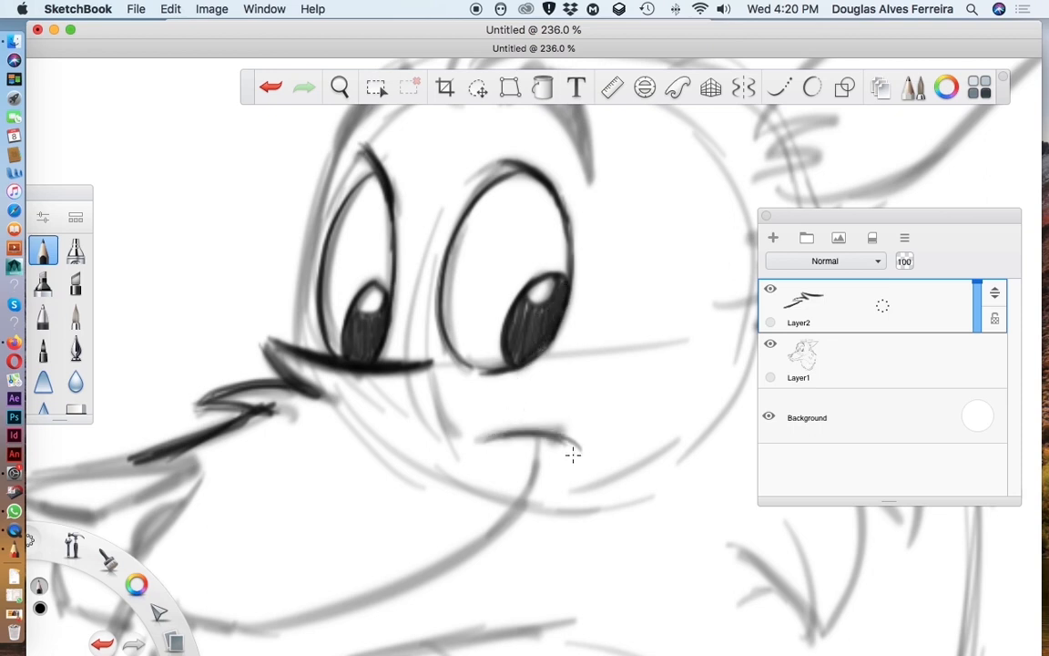
Rotate the canvas and ink the brow contour beside the far eye, filling the far eyebrow solid black
drag(419, 417, 469, 501)
mouse_move(396, 204)
mouse_down()
mouse_move(432, 135)
mouse_move(393, 193)
mouse_move(459, 123)
mouse_move(470, 151)
mouse_move(396, 208)
mouse_move(454, 124)
mouse_move(397, 192)
mouse_move(440, 125)
mouse_move(398, 183)
mouse_move(433, 131)
mouse_move(382, 225)
mouse_move(418, 156)
mouse_move(411, 175)
mouse_move(461, 128)
mouse_move(452, 148)
mouse_move(468, 141)
mouse_move(366, 289)
mouse_move(355, 376)
mouse_up()
key(space)
drag(600, 323, 534, 387)
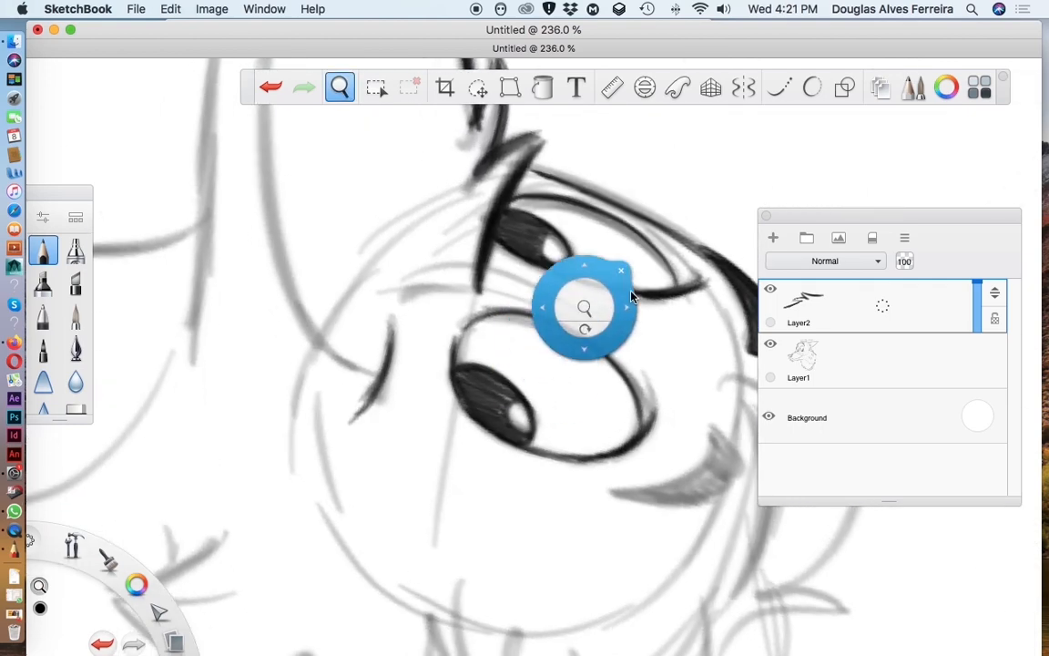
drag(592, 297, 604, 351)
Return the canvas upright, then outline the near eyebrow and fill it solid black
key(space)
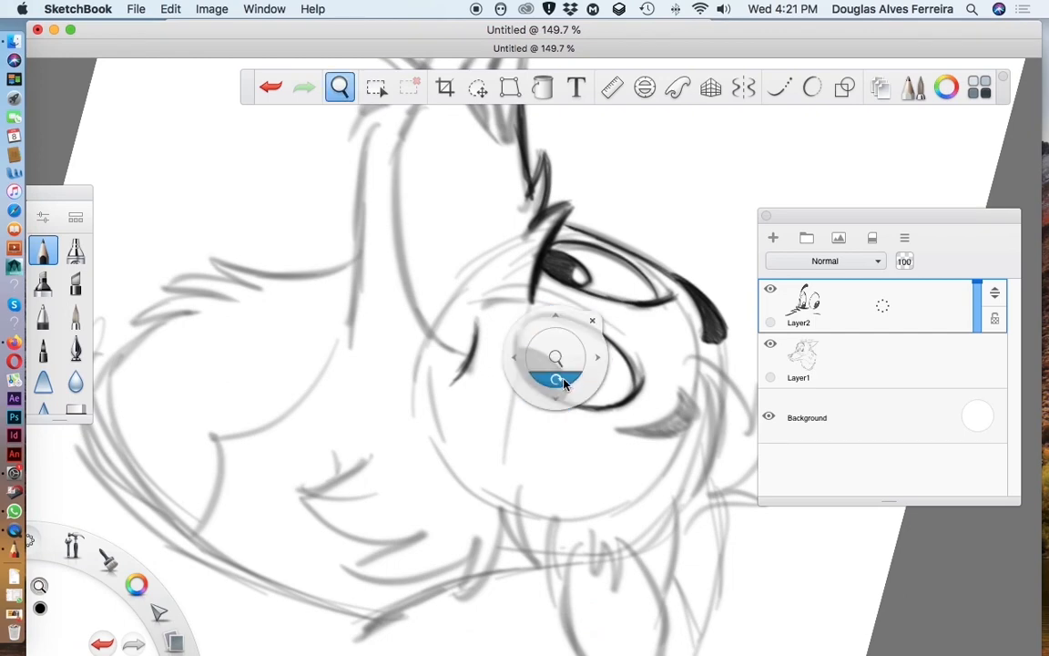
mouse_move(543, 367)
mouse_down()
mouse_move(591, 363)
mouse_move(607, 293)
mouse_move(569, 250)
mouse_up()
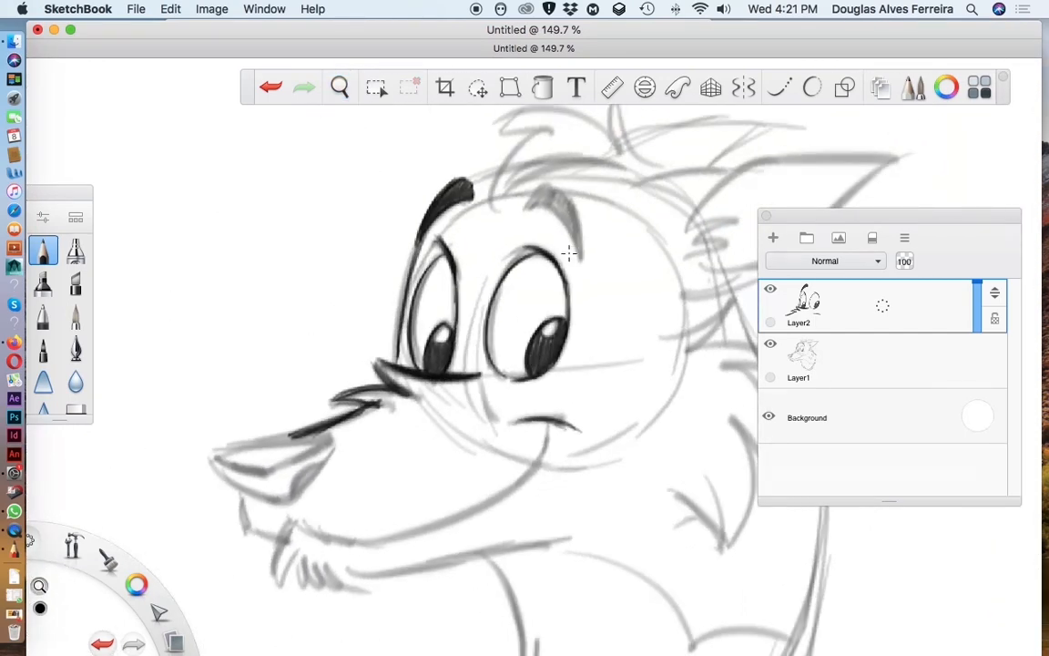
mouse_move(528, 207)
mouse_down()
mouse_move(556, 213)
mouse_move(576, 241)
mouse_move(582, 256)
mouse_up()
drag(566, 196, 577, 235)
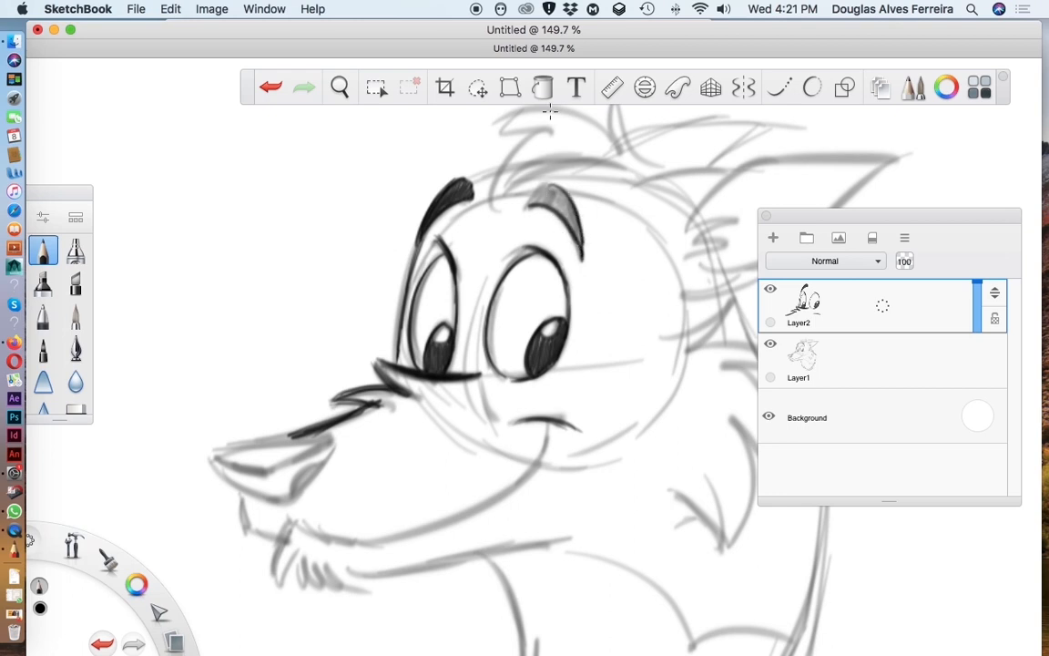
mouse_move(548, 186)
mouse_down()
mouse_move(524, 205)
mouse_move(551, 186)
mouse_move(554, 202)
mouse_move(560, 189)
mouse_move(579, 242)
mouse_up()
drag(542, 201, 576, 239)
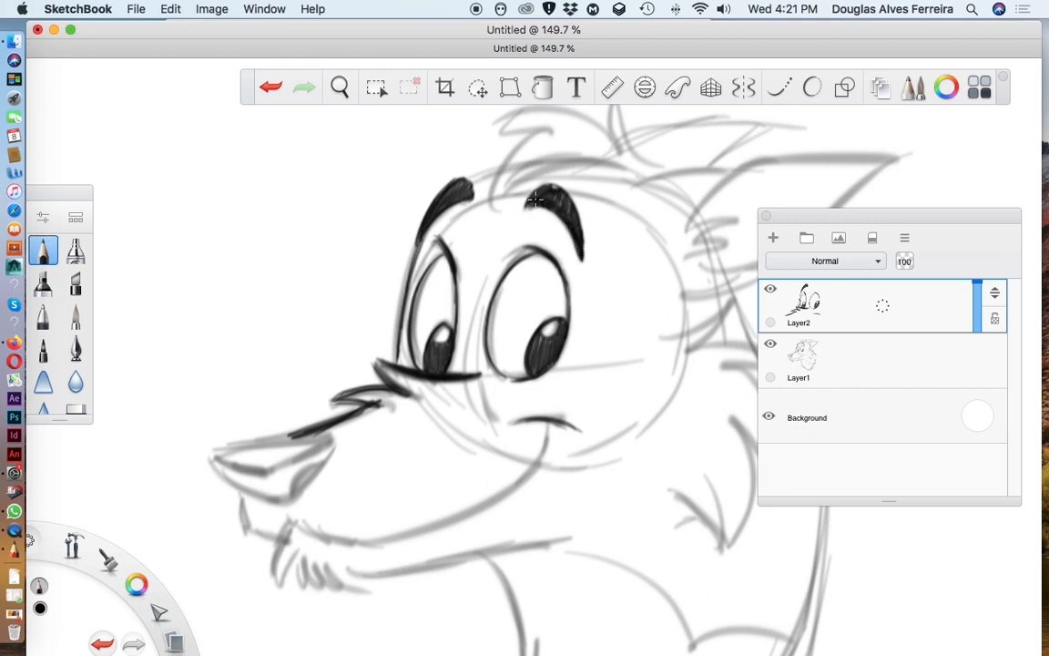
Frame the whole face at 123.5% zoom, extend the brush palette to show the erasers and select the flat-tipped eraser
click(340, 86)
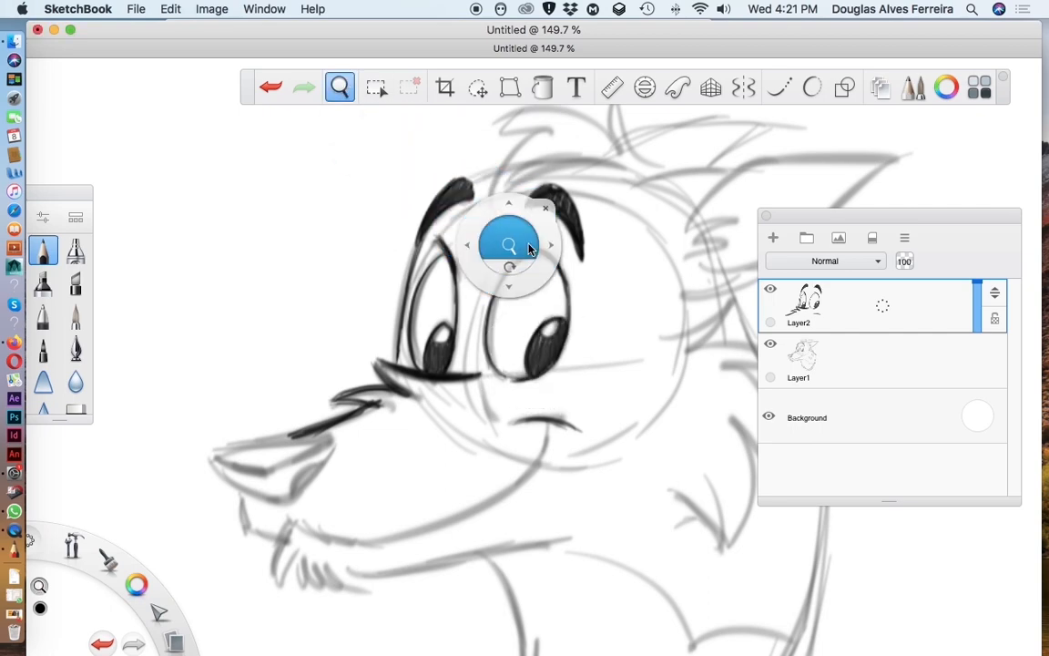
mouse_move(508, 244)
mouse_down()
mouse_move(600, 237)
mouse_move(477, 270)
mouse_move(590, 276)
mouse_move(525, 285)
mouse_up()
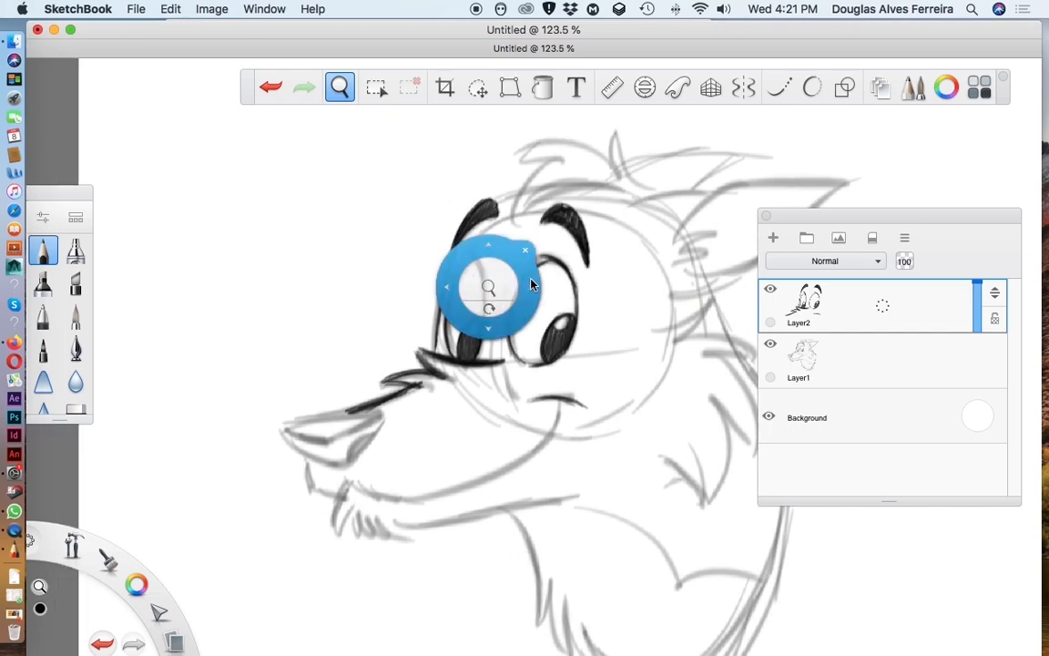
mouse_move(497, 245)
mouse_down()
mouse_move(504, 193)
mouse_move(508, 309)
mouse_move(527, 316)
mouse_move(506, 323)
mouse_move(496, 344)
mouse_move(504, 327)
mouse_move(495, 321)
mouse_move(511, 340)
mouse_move(476, 311)
mouse_move(485, 276)
mouse_move(481, 293)
mouse_move(428, 328)
mouse_move(326, 382)
mouse_up()
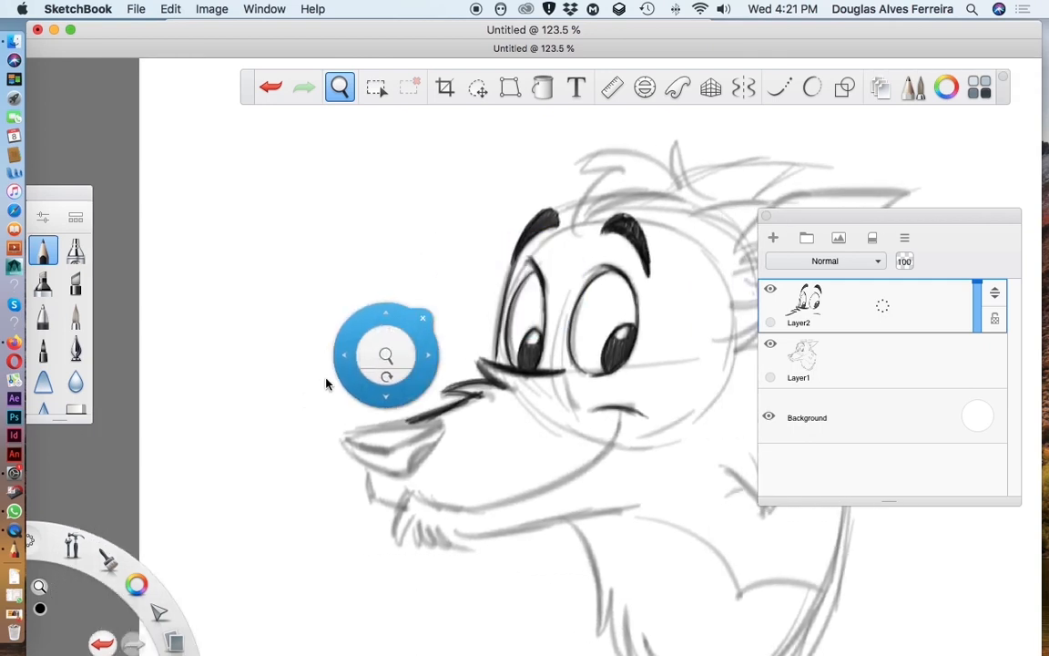
click(43, 251)
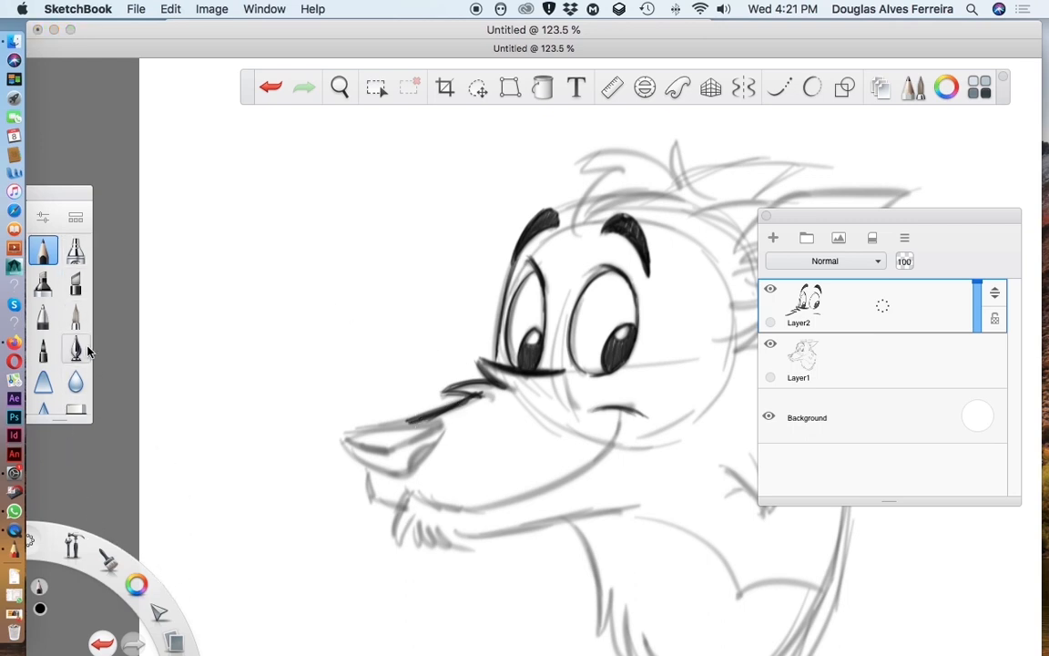
drag(79, 421, 82, 492)
click(80, 419)
Try the flat-tipped eraser below the far eye and reduce its size to 2.0
drag(537, 403, 532, 405)
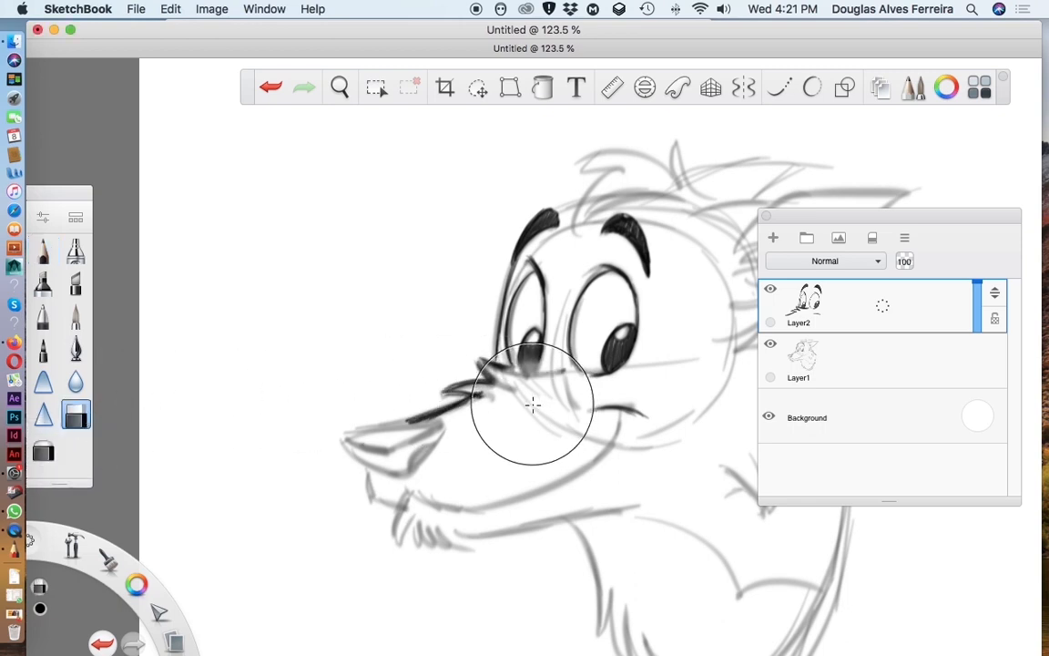
key([)
key([)
key([)
key([)
key([)
key([)
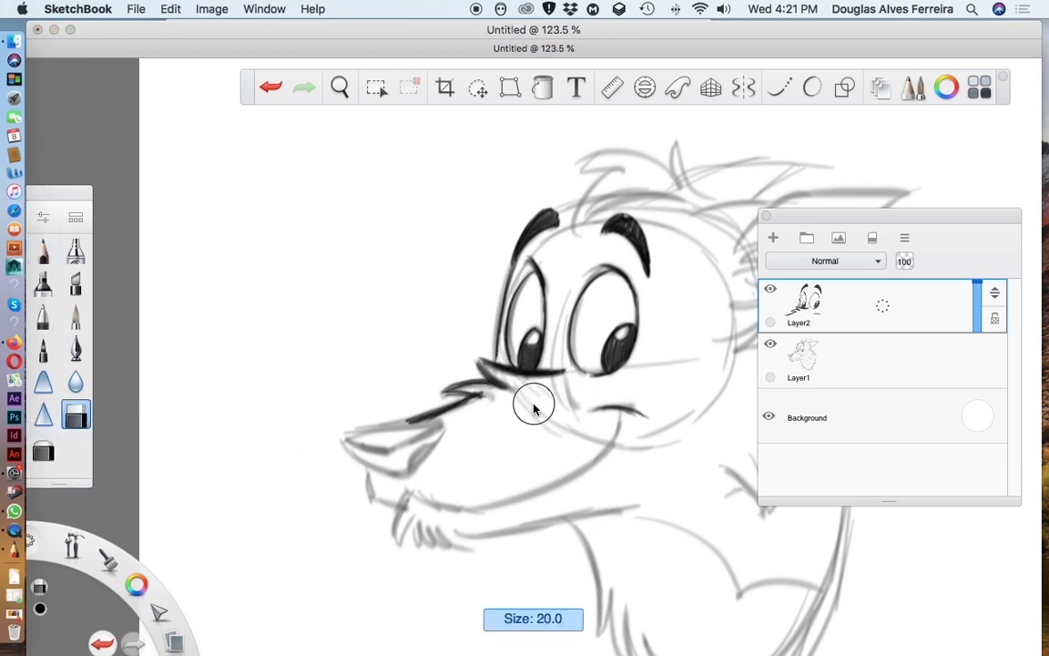
key([)
key([)
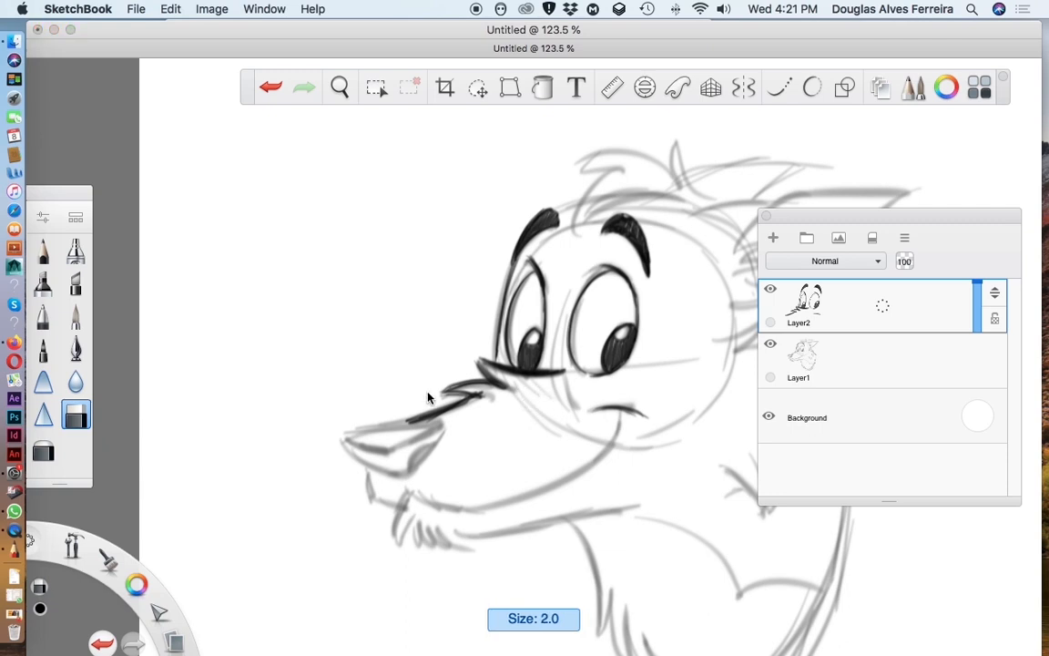
Switch to the rounded eraser, reduce its size and trim the inner end of the fold line under the far eye
click(42, 449)
key([)
key([)
key([)
key([)
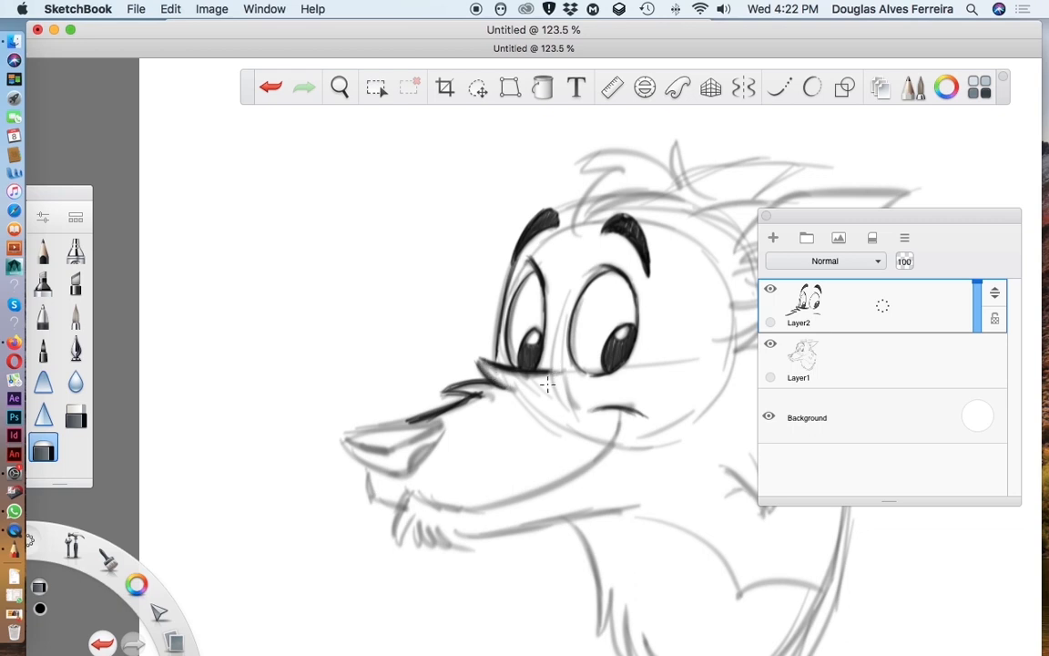
Set the rounded eraser's size to 7.0 and switch back to the pencil
key(bracketright)
key(bracketright)
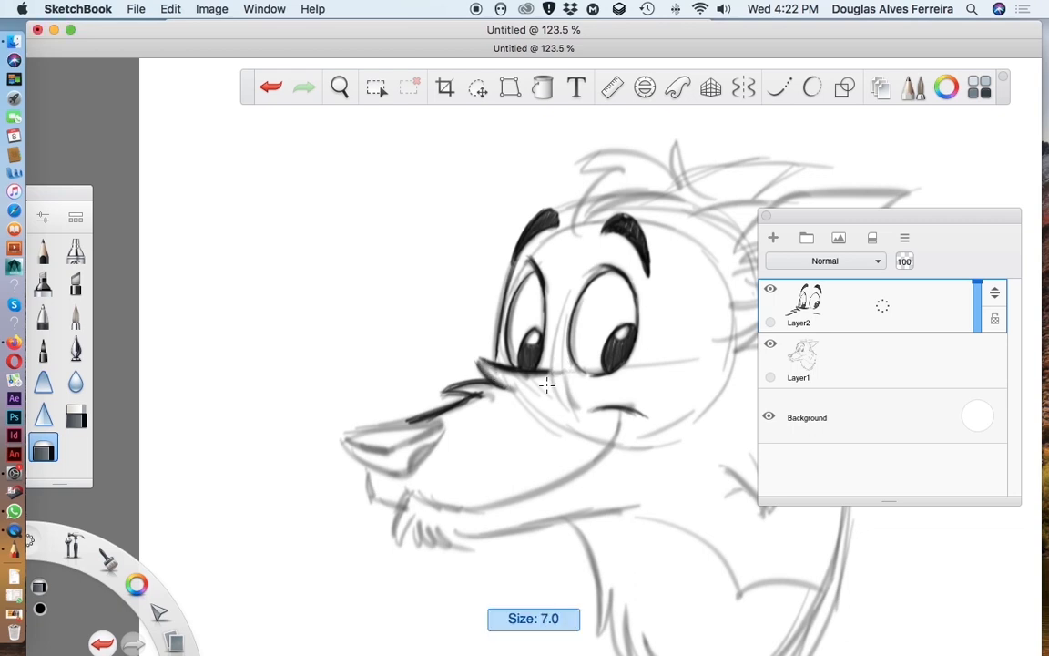
click(43, 250)
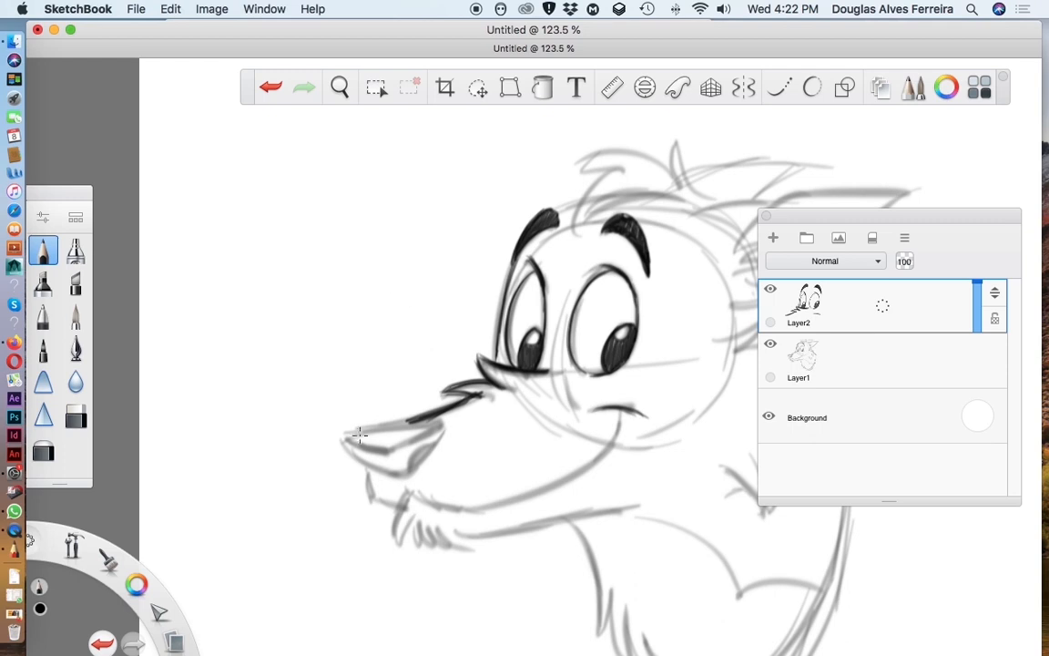
Ink the nose with its nostril, the upper lip and the mouth line up to the smile corner, and add the muzzle dots
mouse_move(357, 428)
mouse_down()
mouse_move(431, 424)
mouse_move(354, 440)
mouse_move(434, 422)
mouse_move(357, 429)
mouse_move(426, 421)
mouse_move(388, 427)
mouse_move(347, 454)
mouse_move(351, 439)
mouse_move(412, 451)
mouse_move(387, 452)
mouse_move(443, 422)
mouse_move(405, 474)
mouse_move(376, 436)
mouse_move(386, 463)
mouse_move(379, 452)
mouse_move(404, 473)
mouse_move(348, 435)
mouse_move(365, 463)
mouse_move(346, 444)
mouse_move(403, 475)
mouse_up()
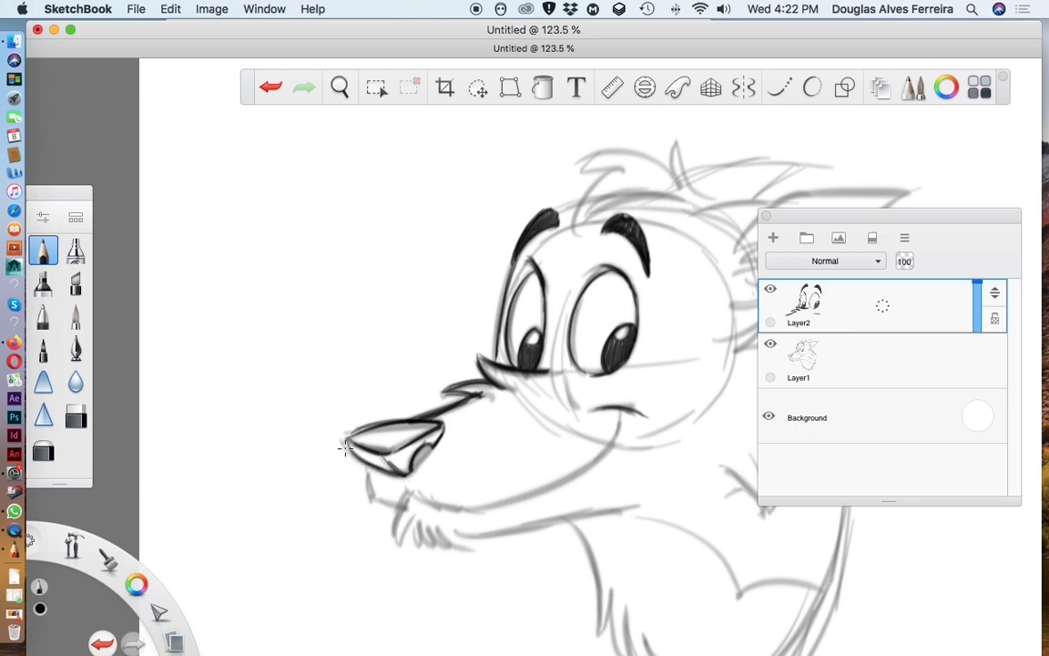
drag(350, 451, 399, 475)
drag(349, 439, 398, 421)
mouse_move(367, 467)
mouse_down()
mouse_move(401, 506)
mouse_move(487, 508)
mouse_up()
mouse_move(621, 411)
mouse_down()
mouse_move(608, 448)
mouse_move(586, 467)
mouse_move(497, 508)
mouse_up()
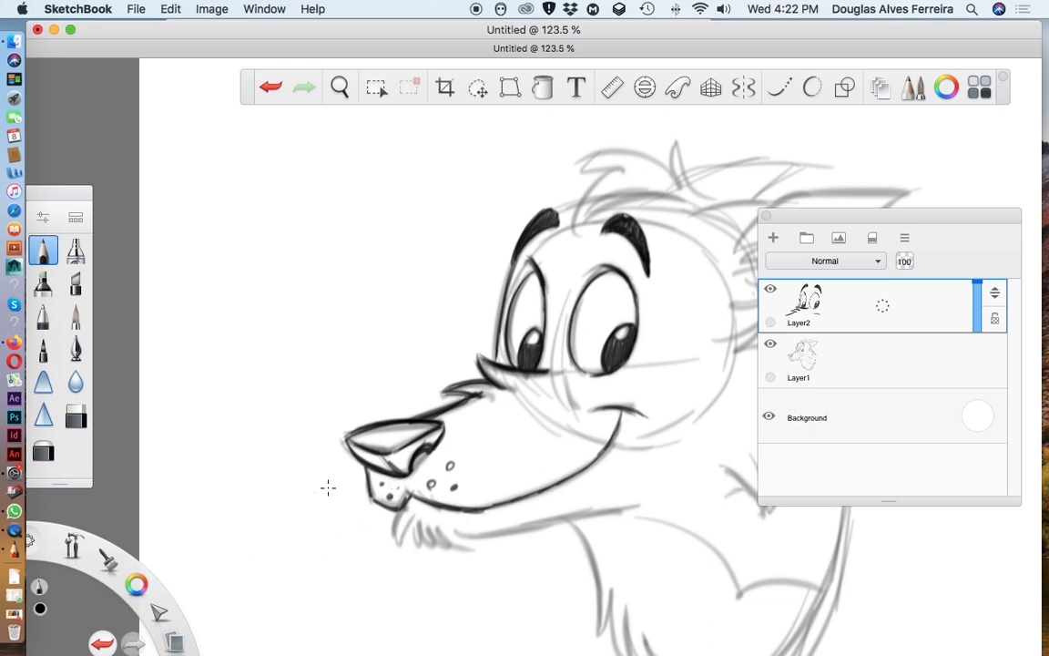
Draw three long curved whiskers sweeping down and outward from the front of the muzzle
drag(354, 480, 234, 583)
drag(361, 480, 285, 587)
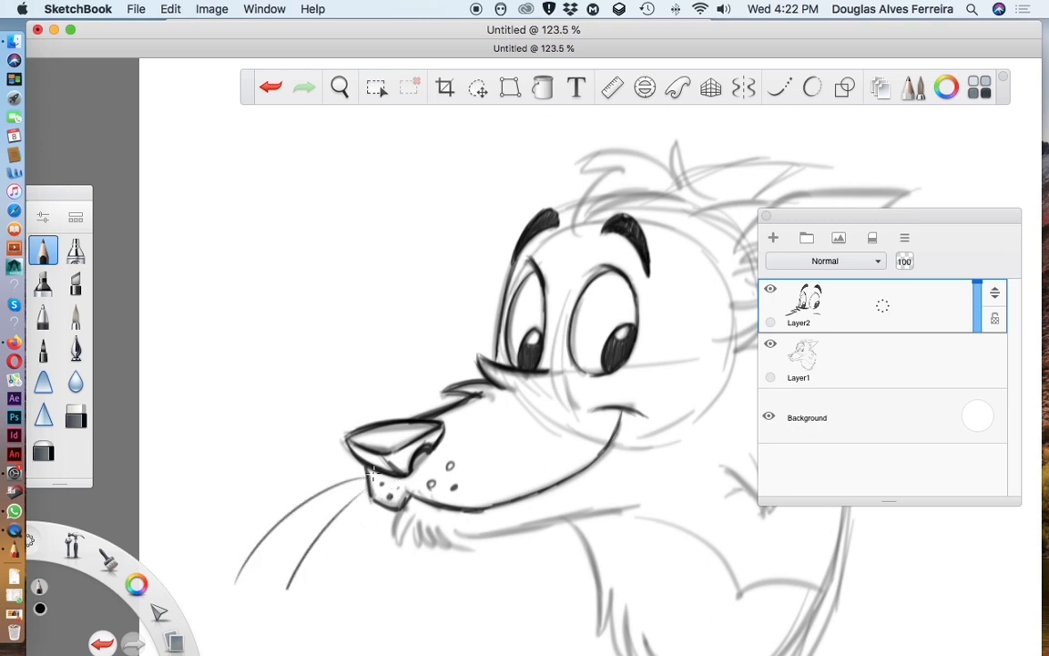
drag(371, 504, 328, 608)
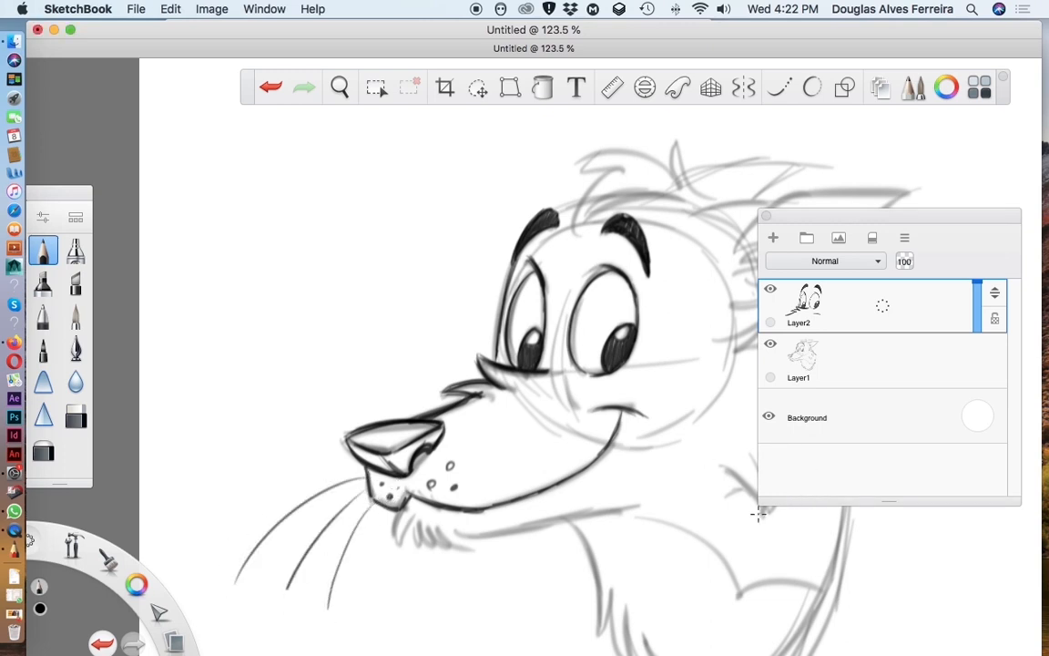
Ink the tuft of chin fur and the lower jaw line running back below the mouth
key(space)
drag(684, 519, 573, 509)
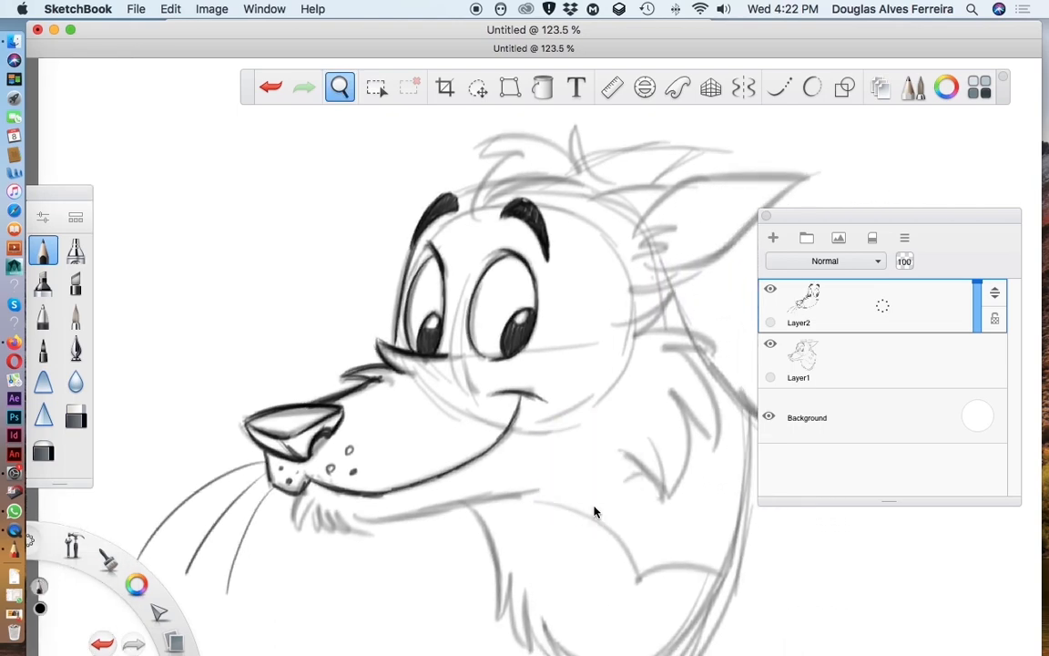
key(space)
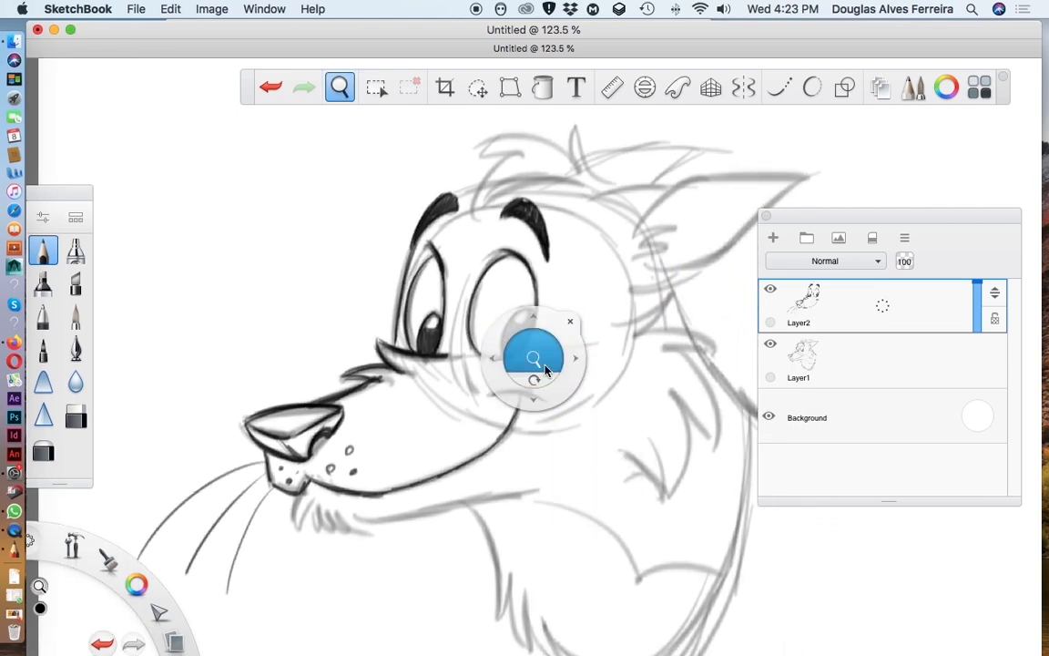
drag(535, 375, 489, 376)
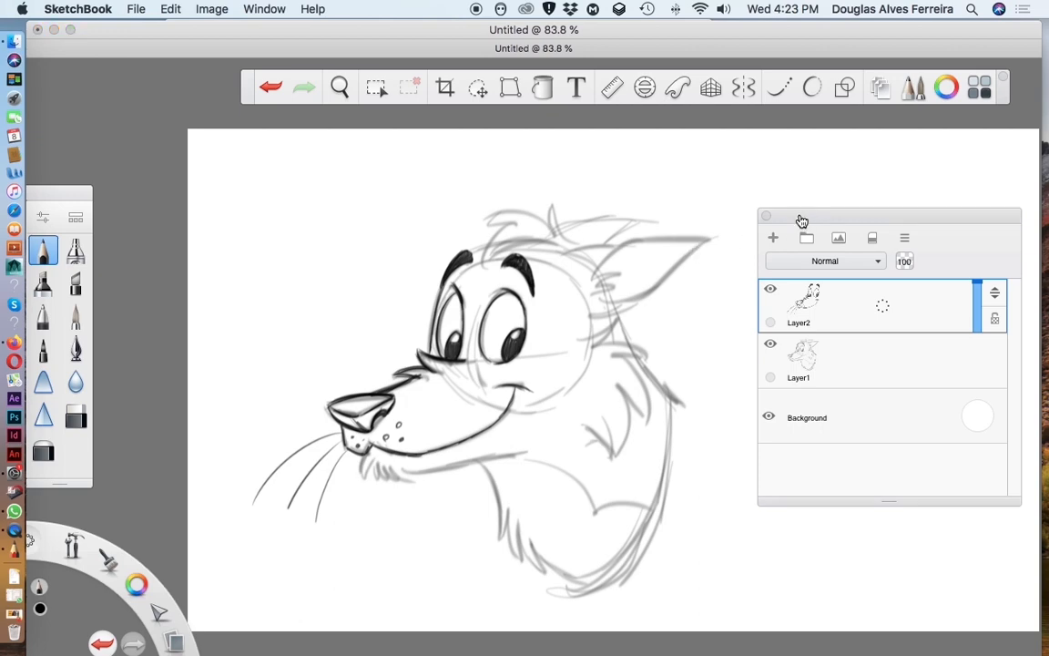
key(space)
drag(546, 402, 593, 348)
key(space)
mouse_move(267, 511)
mouse_down()
mouse_move(261, 539)
mouse_move(278, 516)
mouse_move(276, 538)
mouse_up()
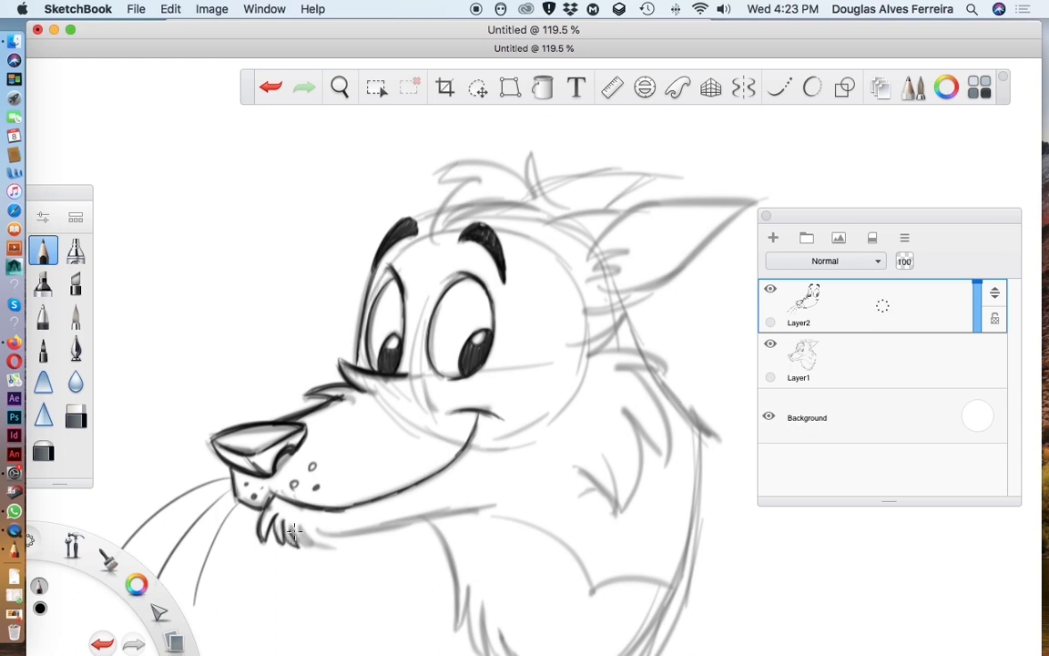
mouse_move(291, 535)
mouse_down()
mouse_move(330, 542)
mouse_move(290, 529)
mouse_move(393, 518)
mouse_move(362, 530)
mouse_move(314, 529)
mouse_move(490, 506)
mouse_up()
Ink the curved marking from the end of the jaw line across the neck, redrawing its short final arc once
key(bracketright)
key(bracketright)
key(bracketright)
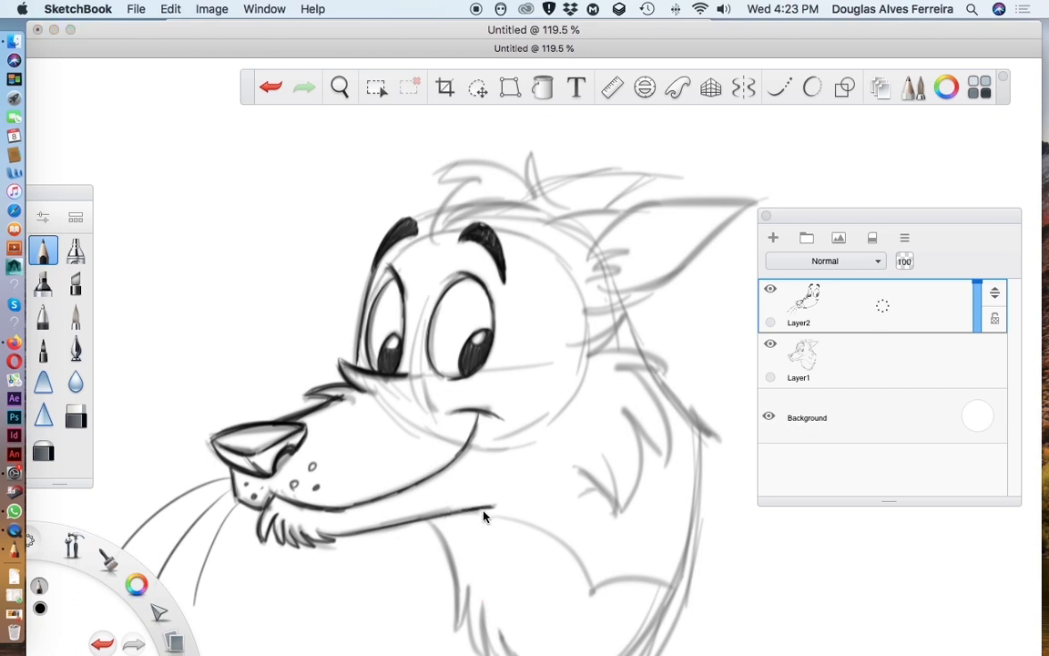
mouse_move(480, 510)
mouse_down()
mouse_move(557, 544)
mouse_move(549, 538)
mouse_move(591, 589)
mouse_move(666, 583)
mouse_up()
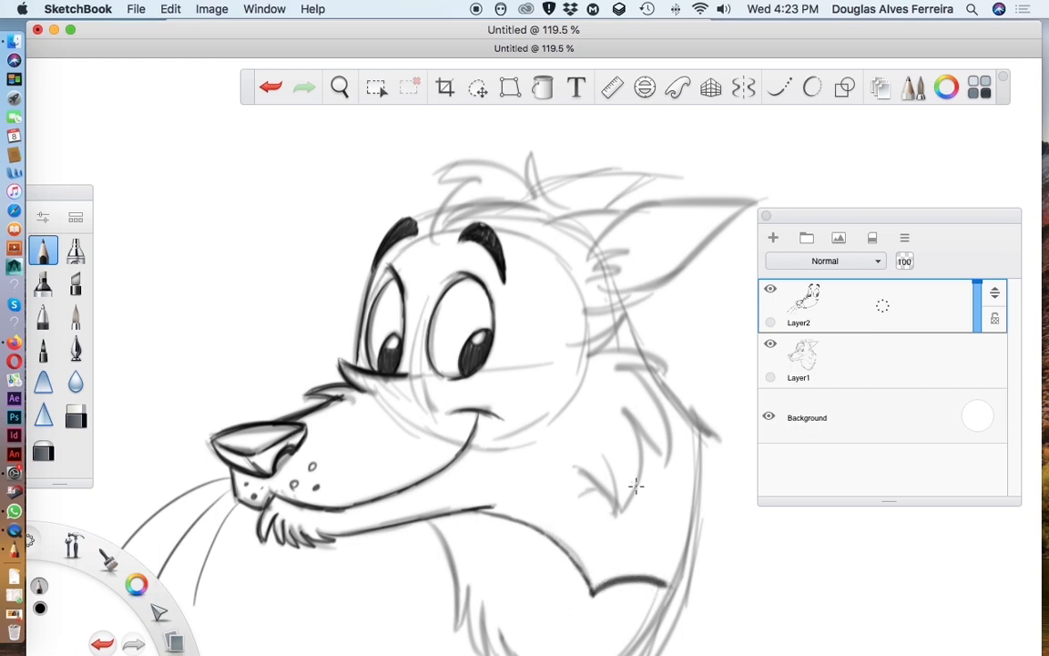
key(super+z)
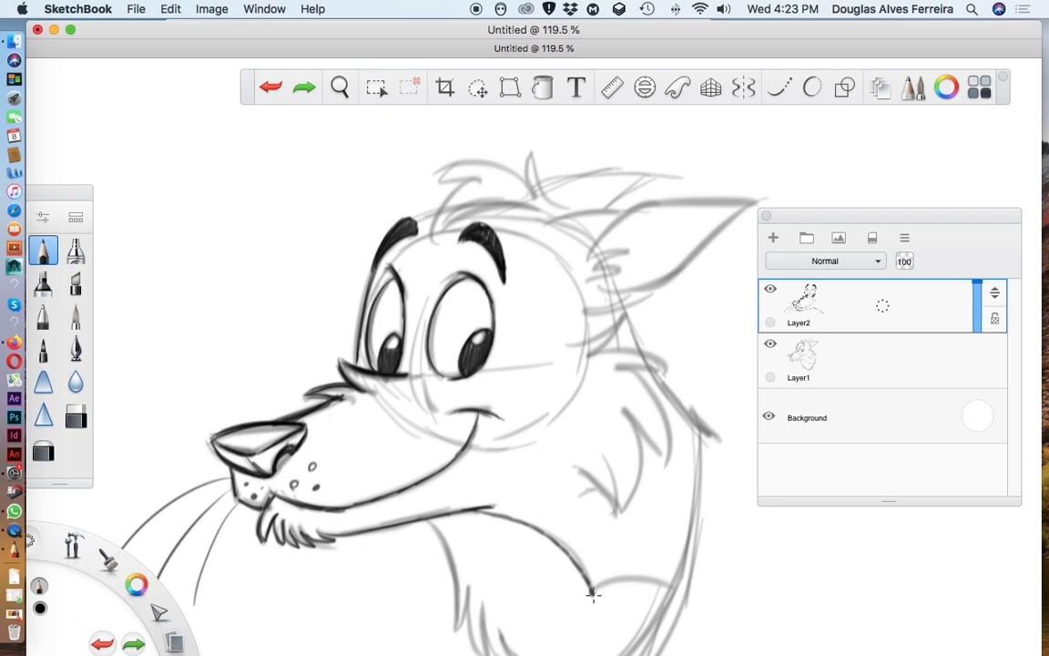
mouse_move(593, 593)
mouse_down()
mouse_move(624, 581)
mouse_move(673, 589)
mouse_up()
Ink the front edge of the neck with its fur tufts, from under the jaw down to the base
key(space)
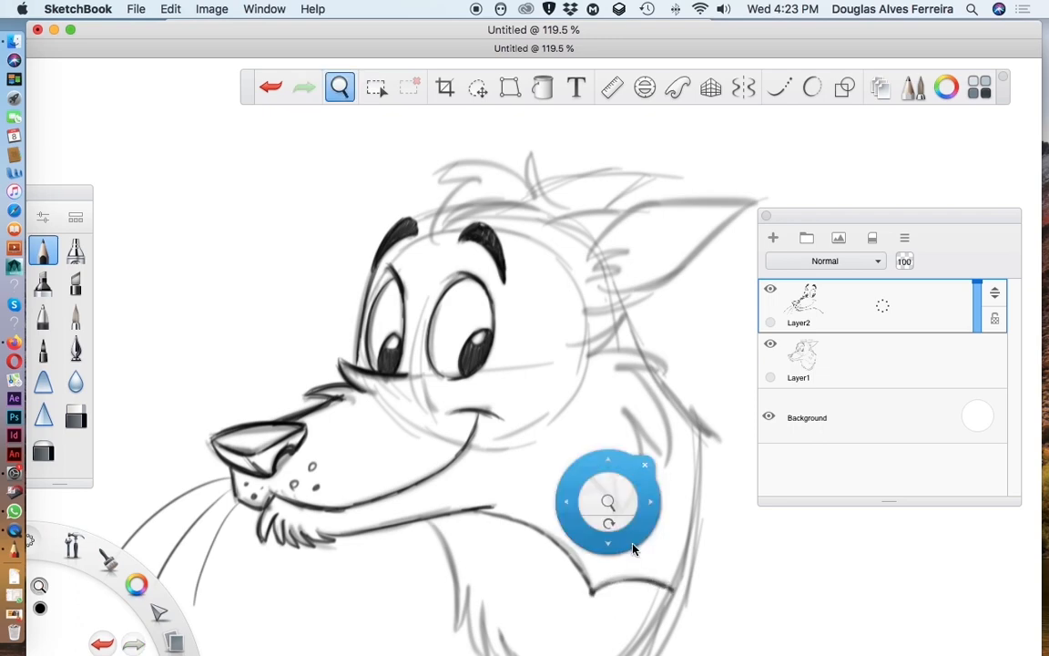
drag(613, 504, 564, 521)
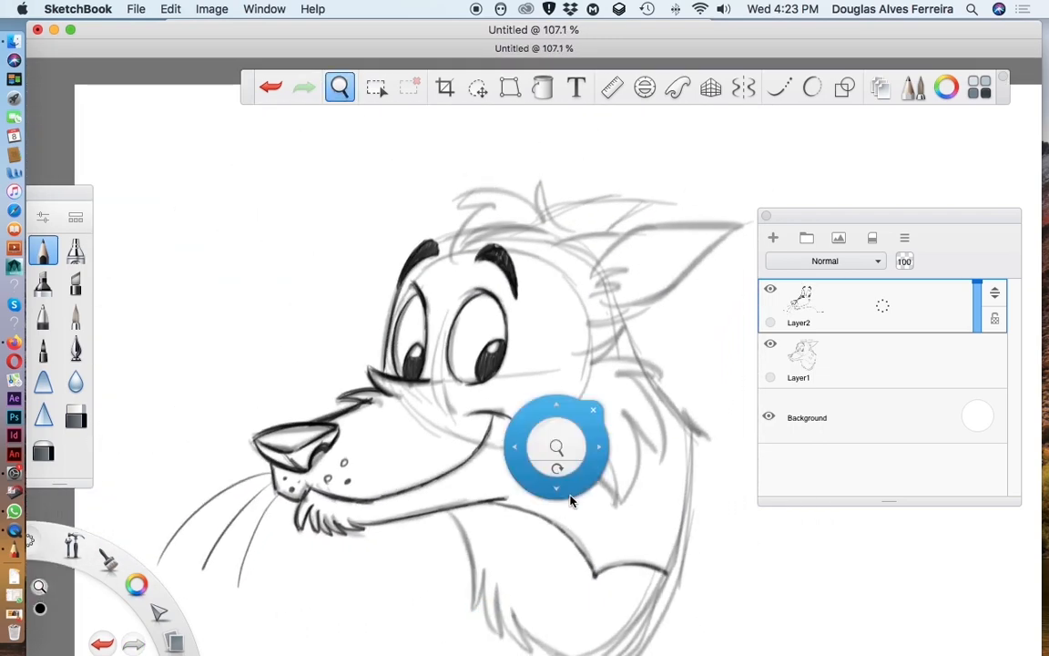
drag(567, 403, 578, 302)
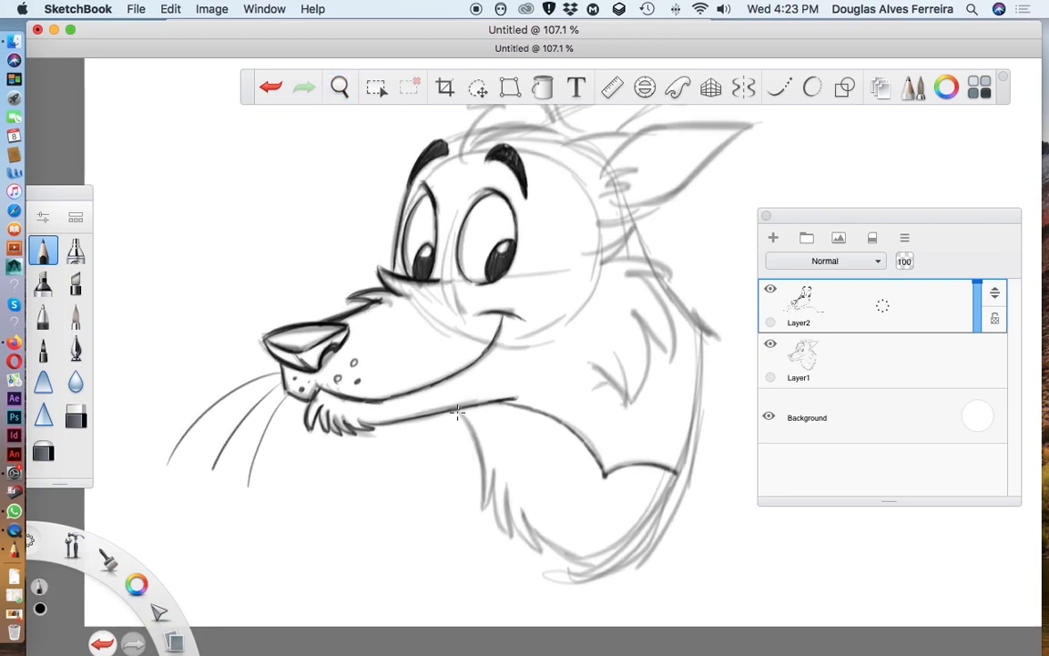
mouse_move(459, 410)
mouse_down()
mouse_move(482, 508)
mouse_move(491, 474)
mouse_move(503, 528)
mouse_move(511, 535)
mouse_move(506, 484)
mouse_move(523, 535)
mouse_move(543, 553)
mouse_up()
mouse_move(521, 515)
mouse_down()
mouse_move(562, 557)
mouse_move(598, 572)
mouse_up()
Ink the fur tufts behind the cheek and the back contour of the head and neck down to the base
key(space)
mouse_move(625, 287)
mouse_down()
mouse_move(593, 333)
mouse_move(583, 292)
mouse_move(601, 274)
mouse_move(574, 309)
mouse_move(638, 316)
mouse_move(597, 319)
mouse_move(637, 338)
mouse_move(637, 361)
mouse_move(609, 400)
mouse_move(610, 434)
mouse_move(596, 450)
mouse_up()
drag(585, 401, 597, 446)
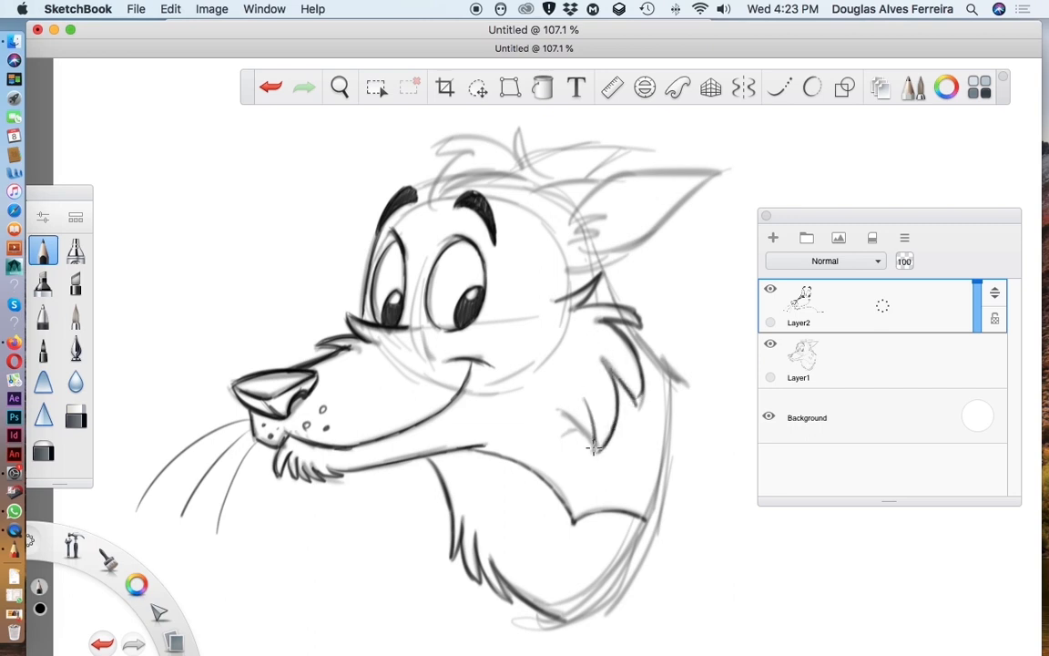
mouse_move(563, 413)
mouse_down()
mouse_move(594, 444)
mouse_move(582, 428)
mouse_up()
drag(607, 268, 670, 372)
mouse_move(671, 413)
mouse_down()
mouse_move(642, 555)
mouse_move(581, 618)
mouse_move(547, 628)
mouse_move(618, 568)
mouse_up()
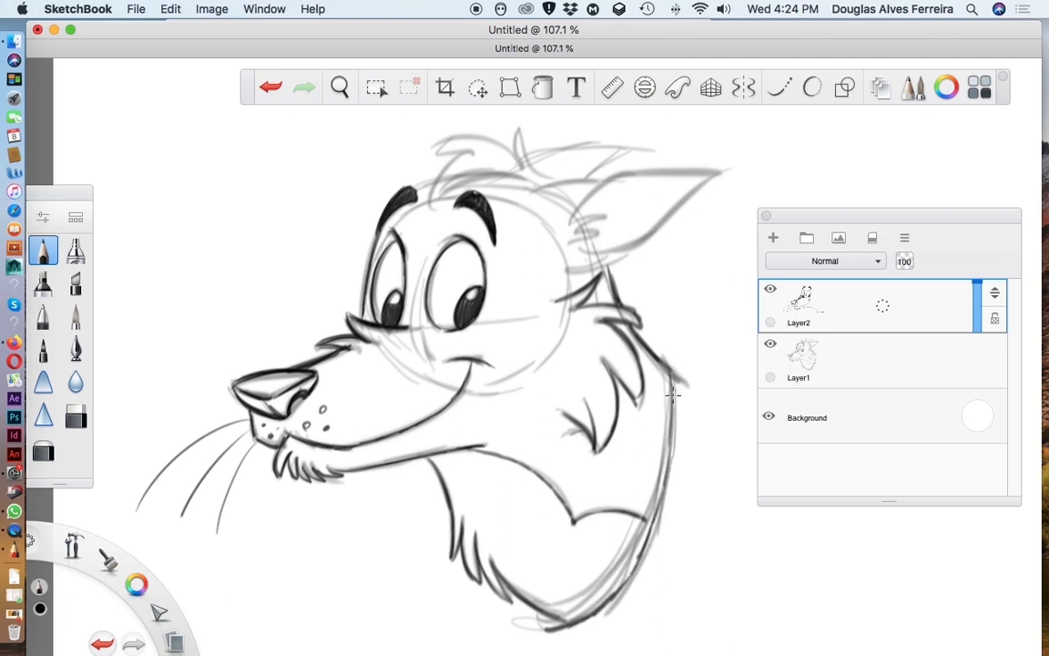
Ink the pointed ear with its inner fur and the hair tufts on top of the head
drag(534, 190, 609, 175)
mouse_move(569, 218)
mouse_down()
mouse_move(622, 175)
mouse_move(718, 172)
mouse_move(649, 235)
mouse_move(585, 248)
mouse_move(585, 217)
mouse_move(575, 223)
mouse_move(586, 221)
mouse_move(569, 238)
mouse_move(623, 252)
mouse_up()
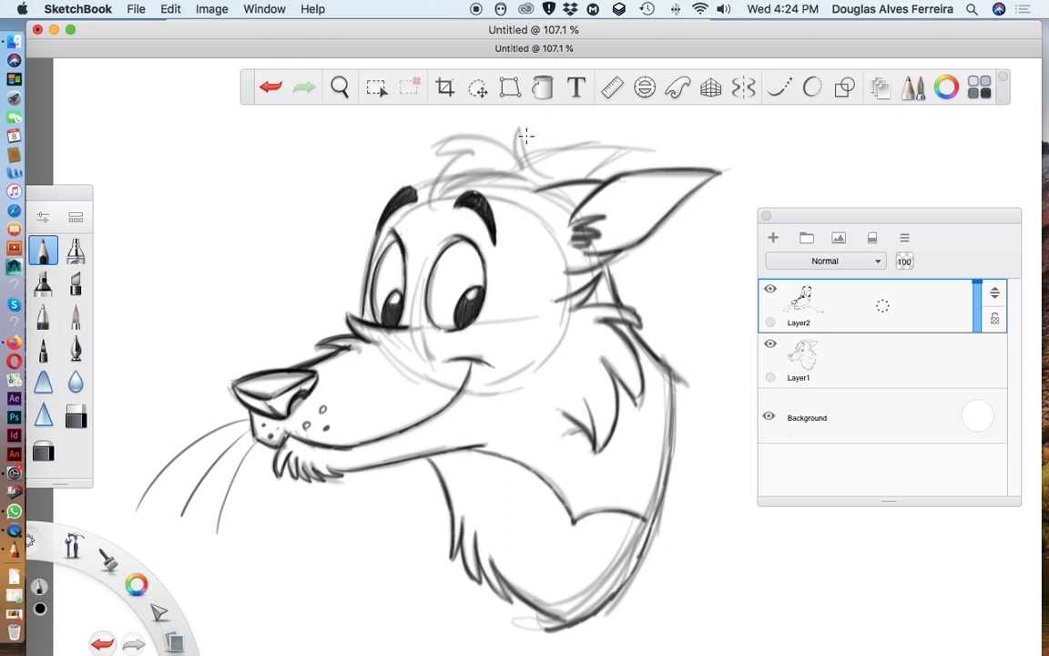
drag(520, 129, 551, 186)
drag(514, 129, 516, 166)
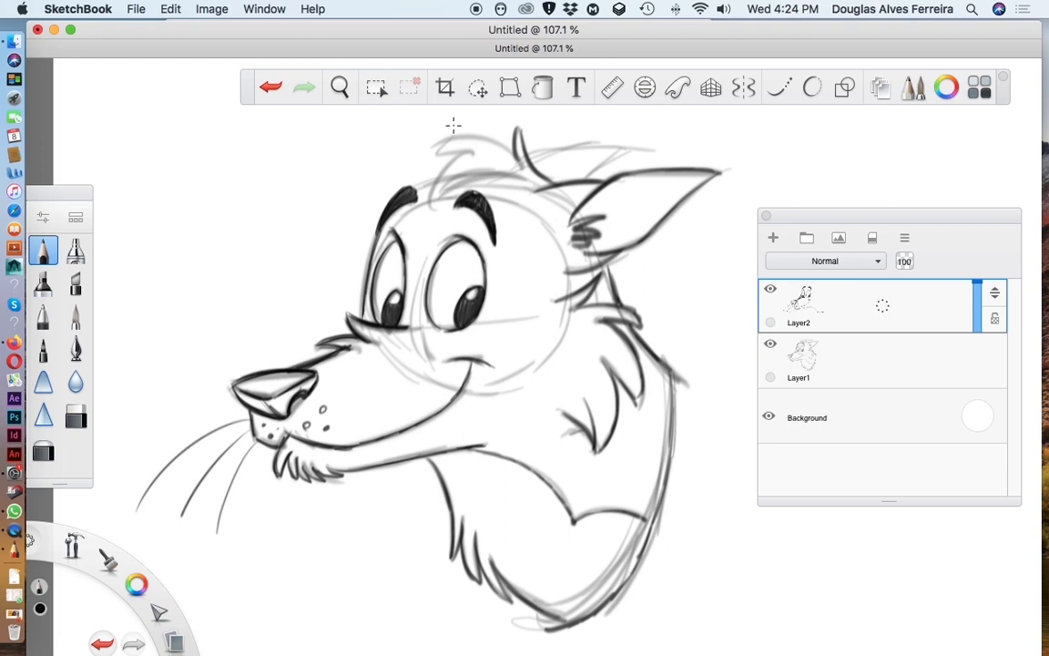
mouse_move(437, 152)
mouse_down()
mouse_move(518, 157)
mouse_move(458, 153)
mouse_move(474, 152)
mouse_move(434, 208)
mouse_move(456, 156)
mouse_move(430, 206)
mouse_move(431, 188)
mouse_move(455, 181)
mouse_move(435, 205)
mouse_move(506, 166)
mouse_move(459, 185)
mouse_move(523, 191)
mouse_move(411, 189)
mouse_move(460, 148)
mouse_move(536, 161)
mouse_move(628, 146)
mouse_move(587, 178)
mouse_up()
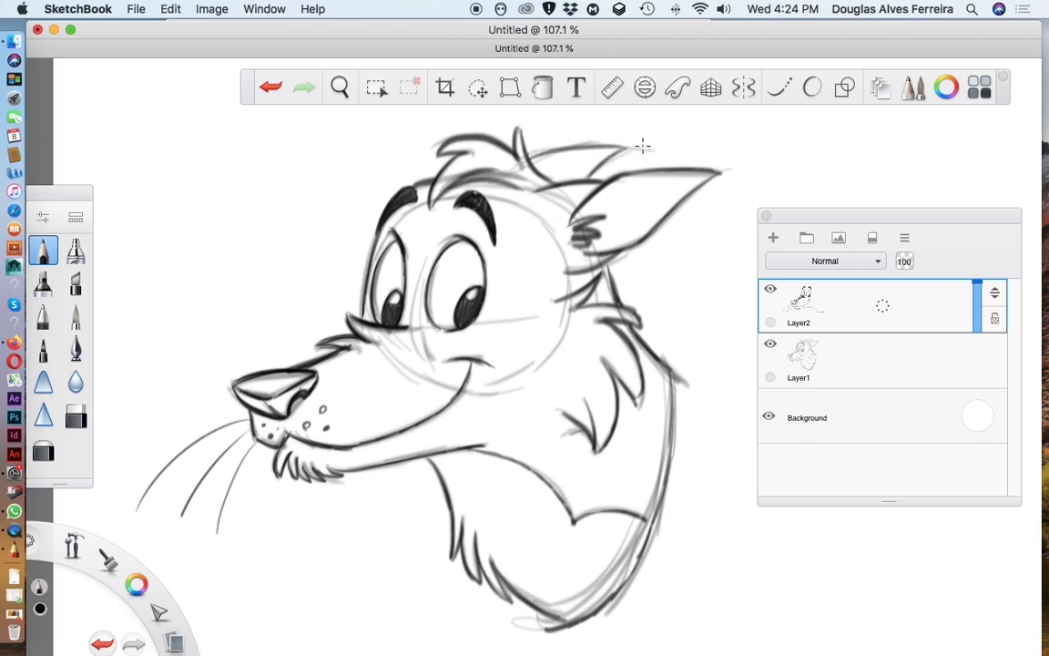
Thin and shorten the whisker tips with the rounded eraser and the flat-tipped eraser
key(space)
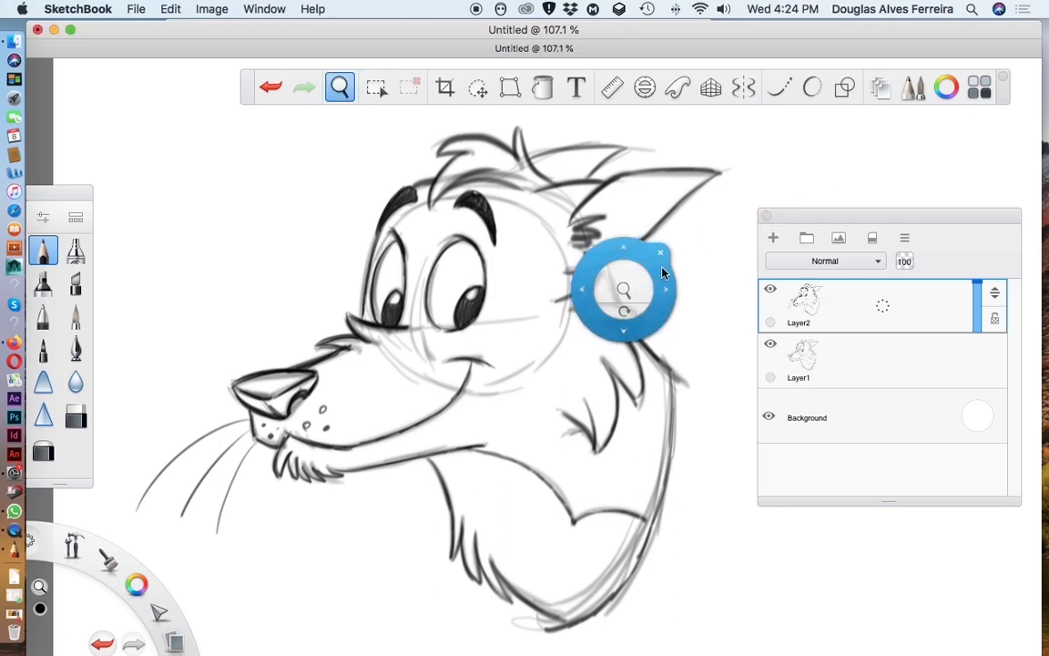
drag(662, 273, 588, 319)
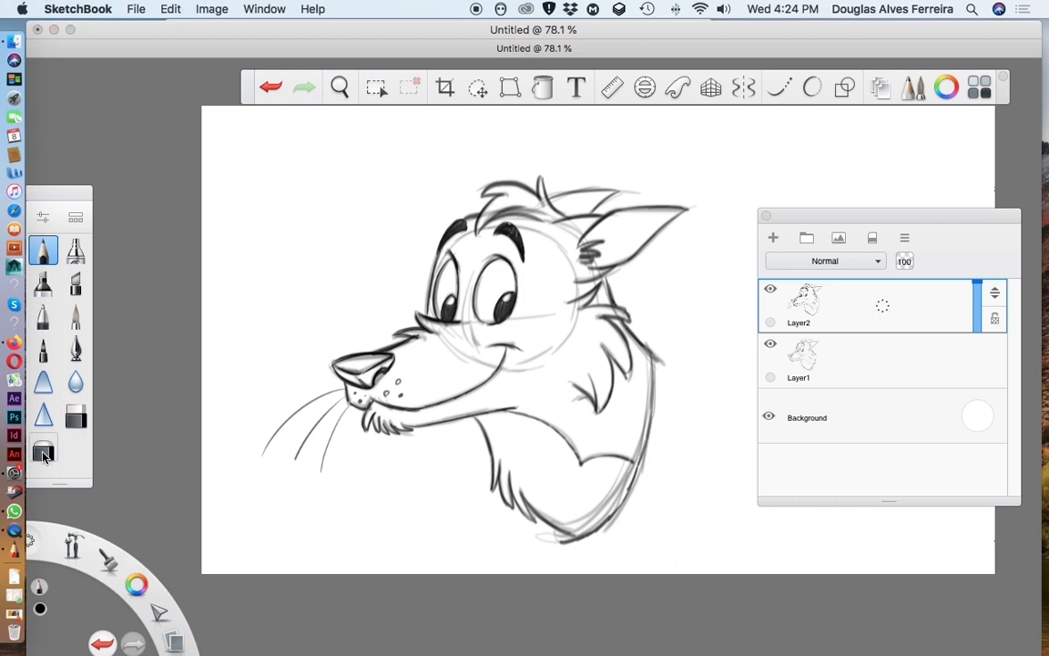
click(42, 452)
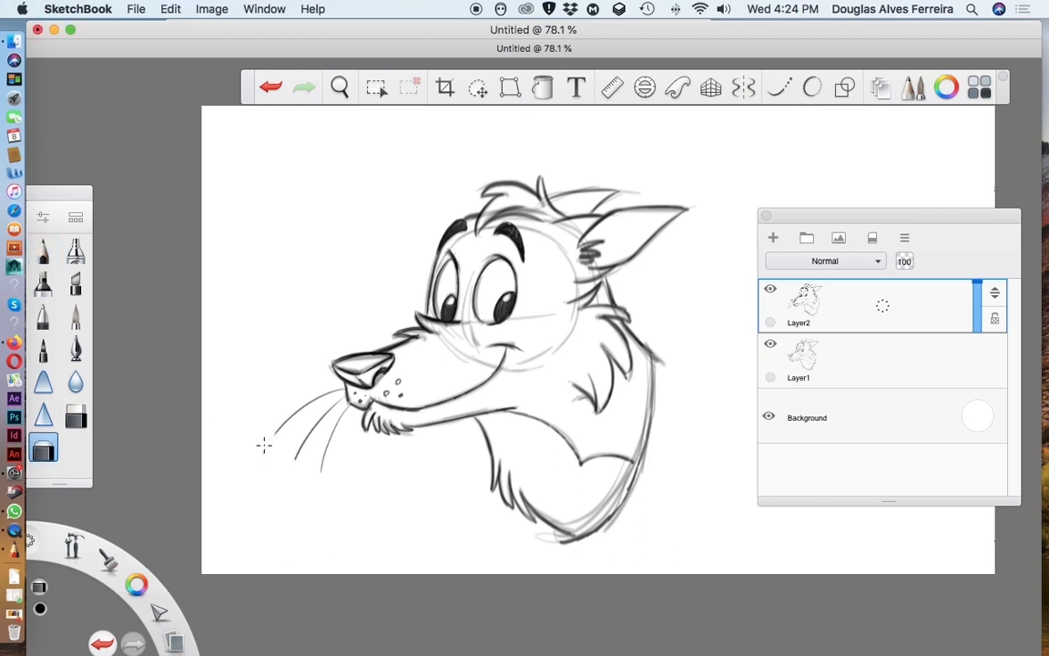
click(75, 415)
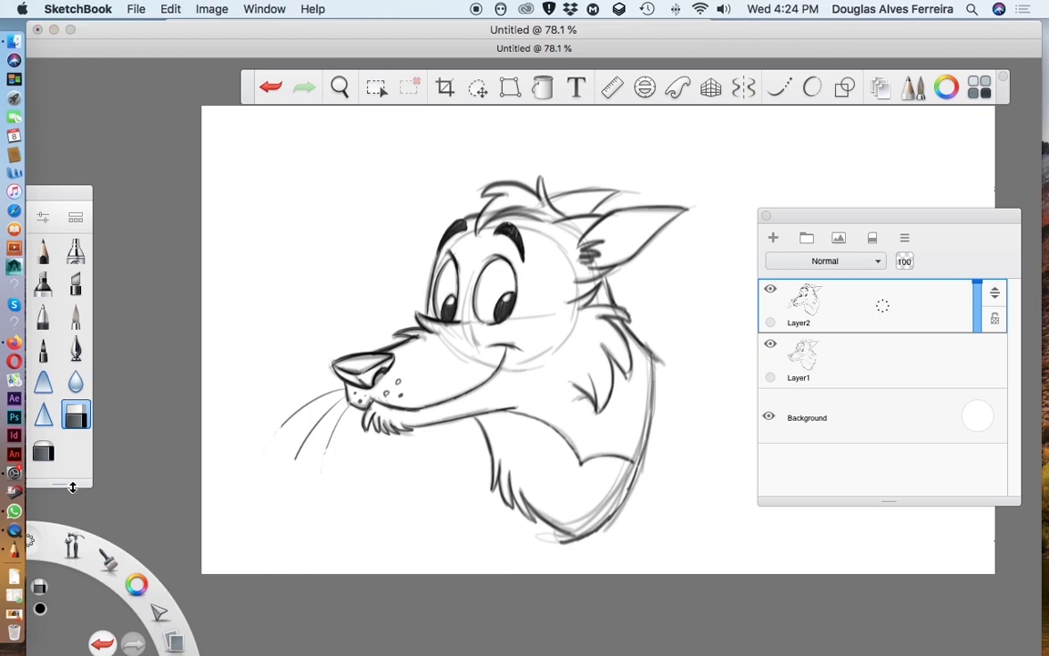
mouse_move(75, 485)
mouse_down()
mouse_move(75, 446)
mouse_move(75, 508)
mouse_move(77, 483)
mouse_up()
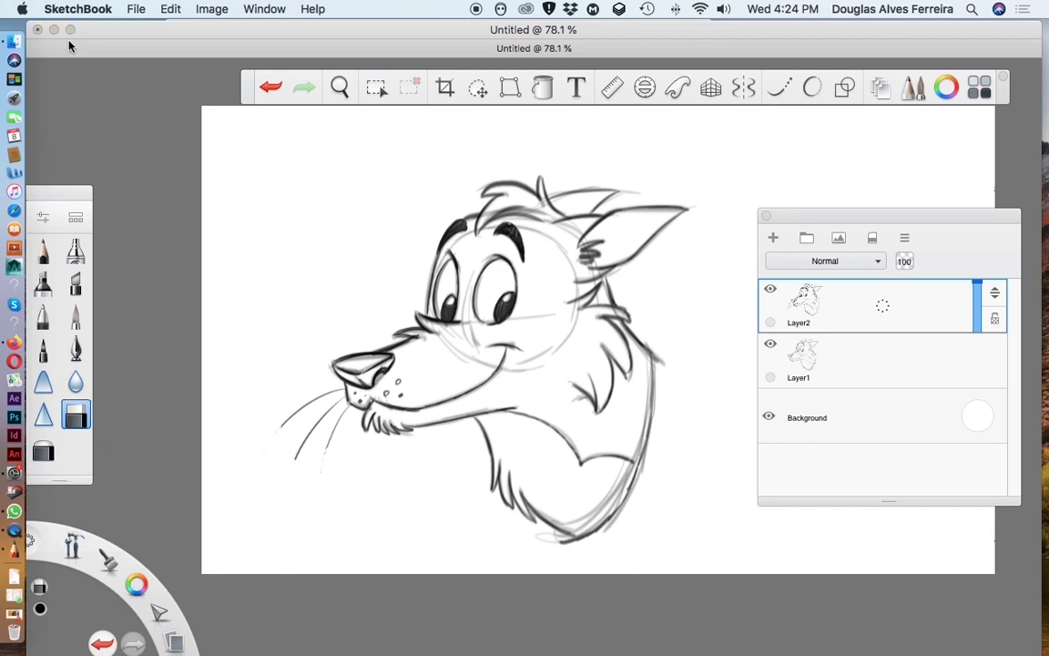
Save the drawing as Teste_1 in TIFF format in the Dropbox folder
click(134, 9)
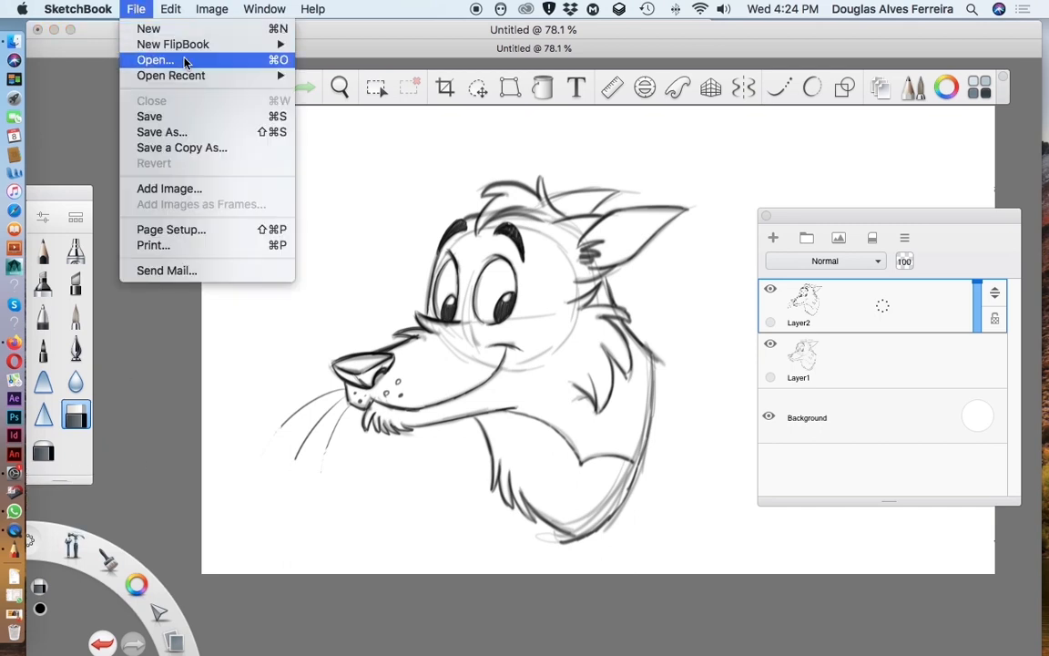
click(192, 137)
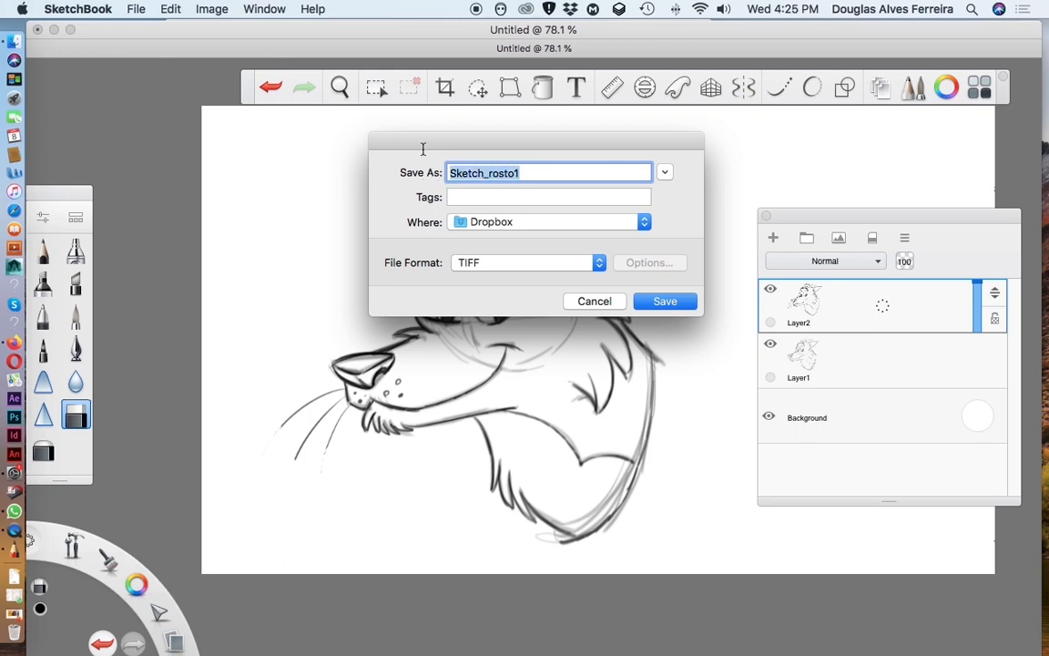
text(Teste_1)
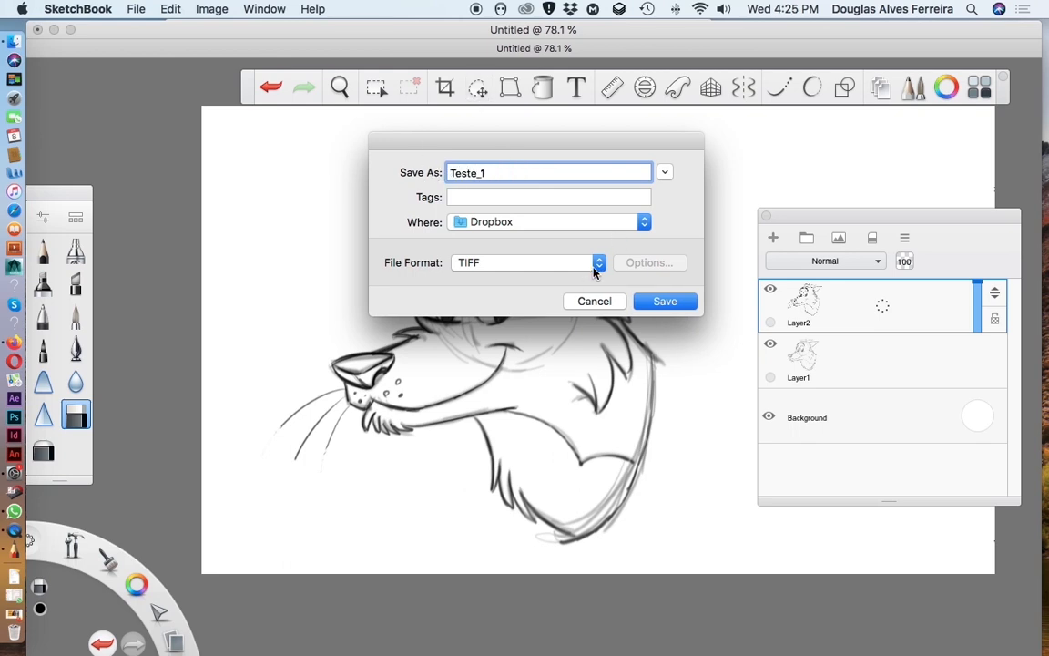
click(542, 262)
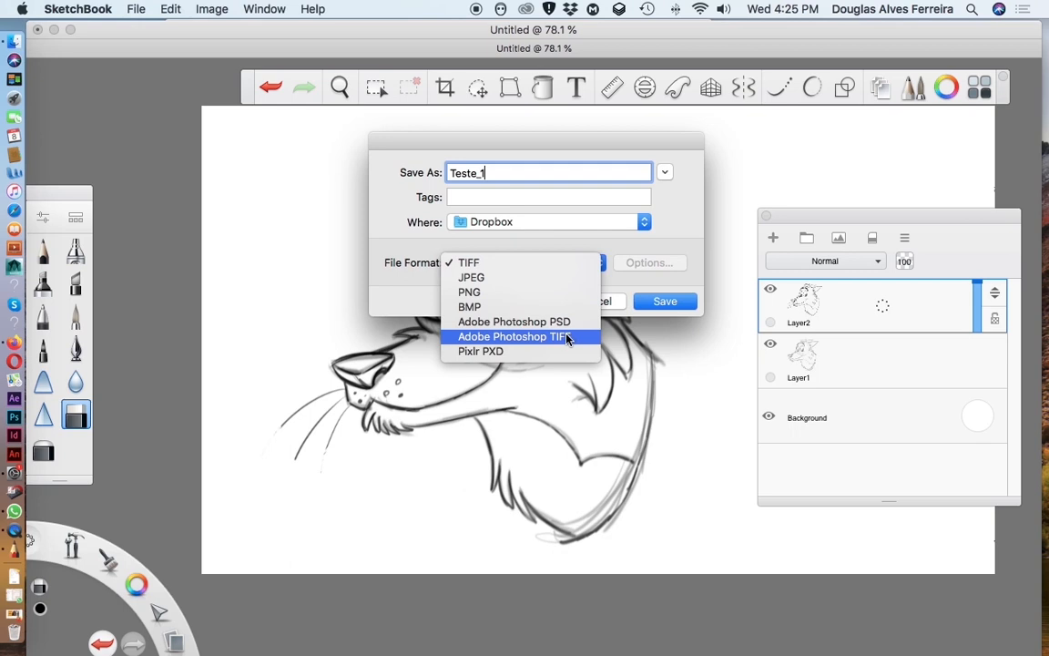
click(565, 337)
click(591, 266)
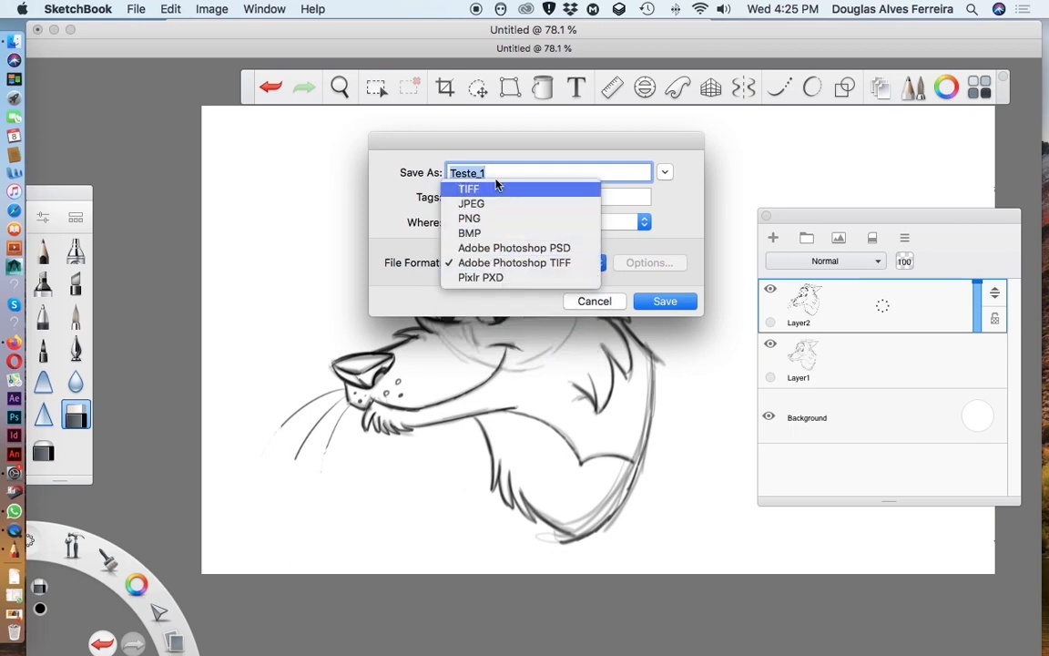
click(480, 189)
click(660, 303)
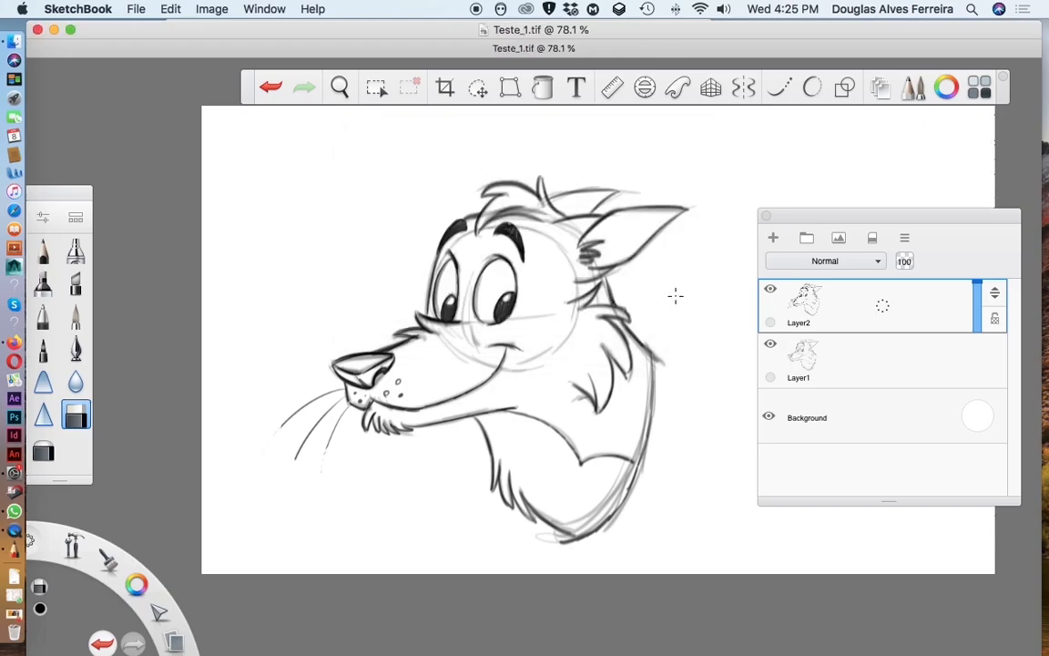